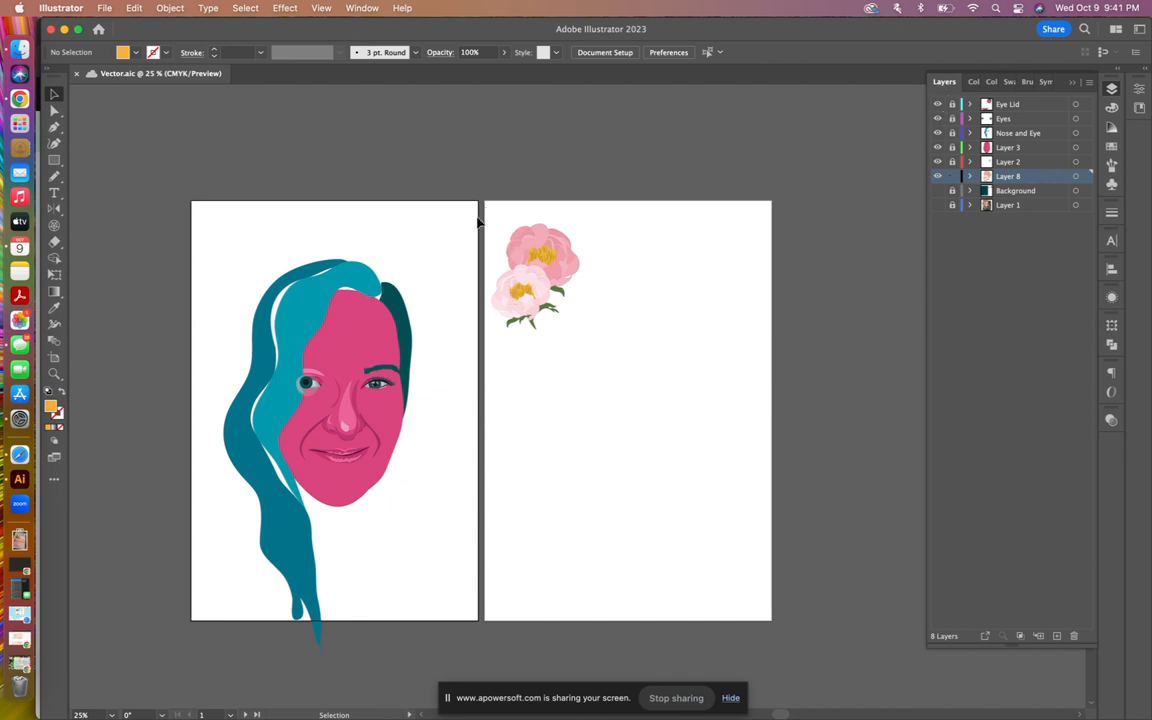
- Examine the peony artwork on the second artboard up close
mouse_move(481, 222)
mouse_down()
mouse_move(576, 306)
mouse_move(603, 355)
mouse_up()
key(super+equal)
key(super+equal)
key(super+equal)
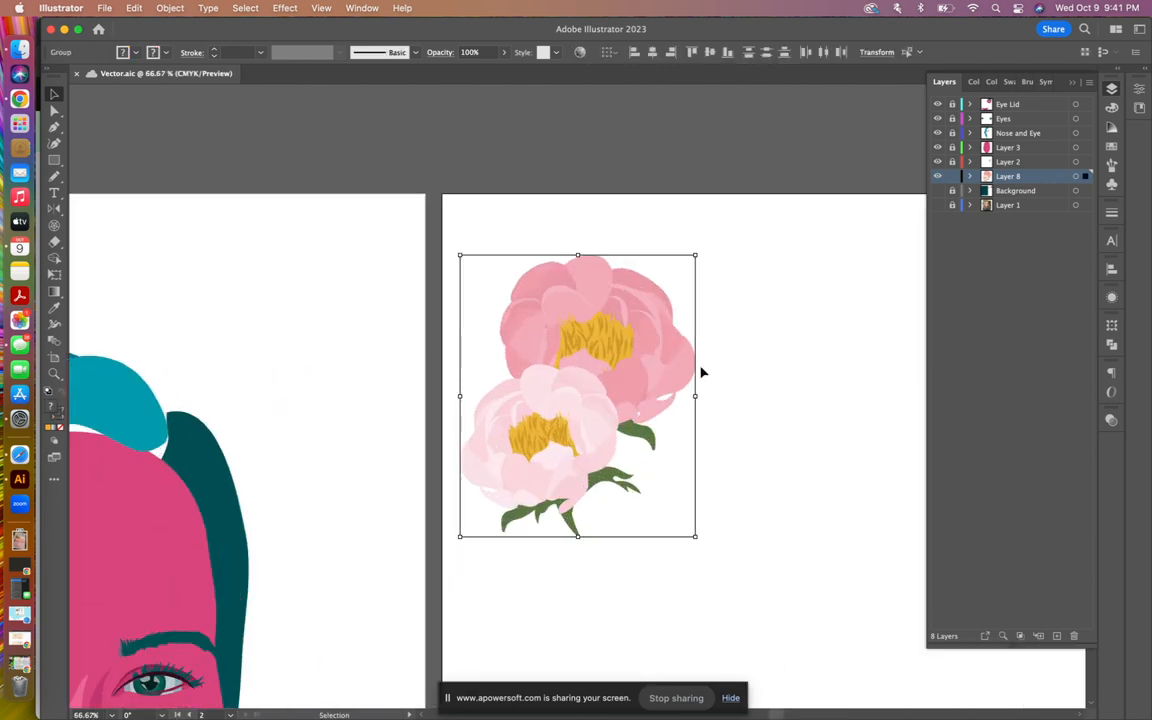
click(502, 556)
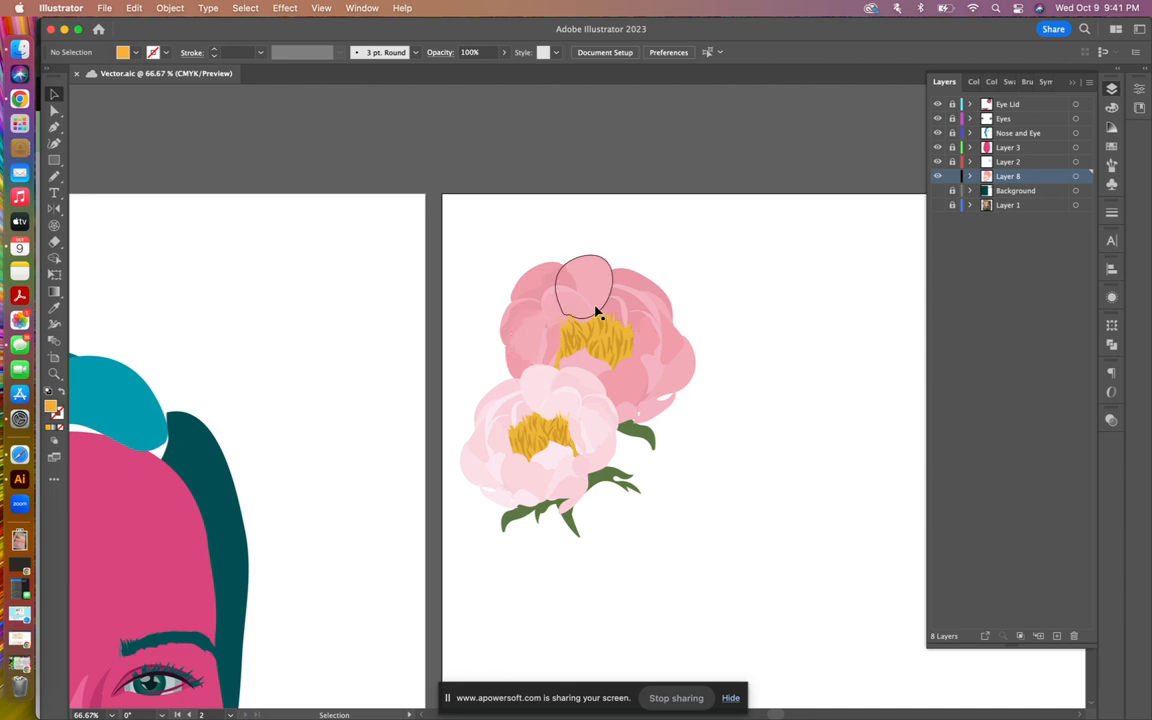
key(super+minus)
key(super+minus)
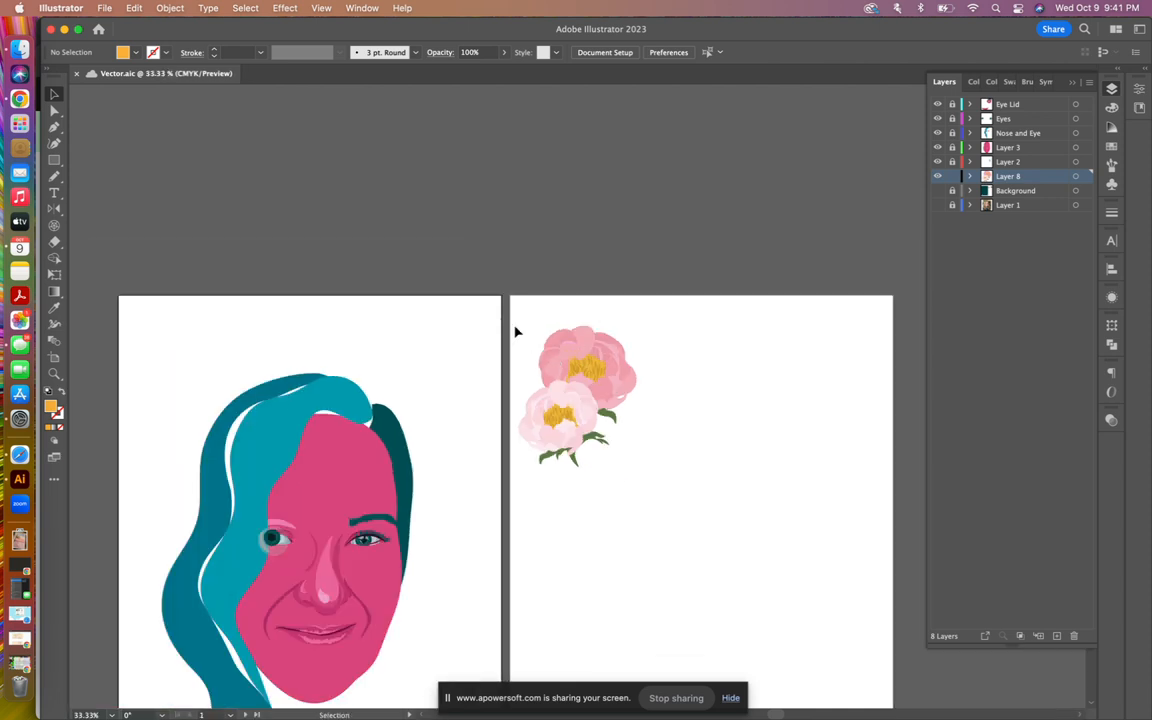
- Make a new pattern from the grouped peony artwork on the second artboard and dismiss the notice about it
drag(509, 316, 675, 514)
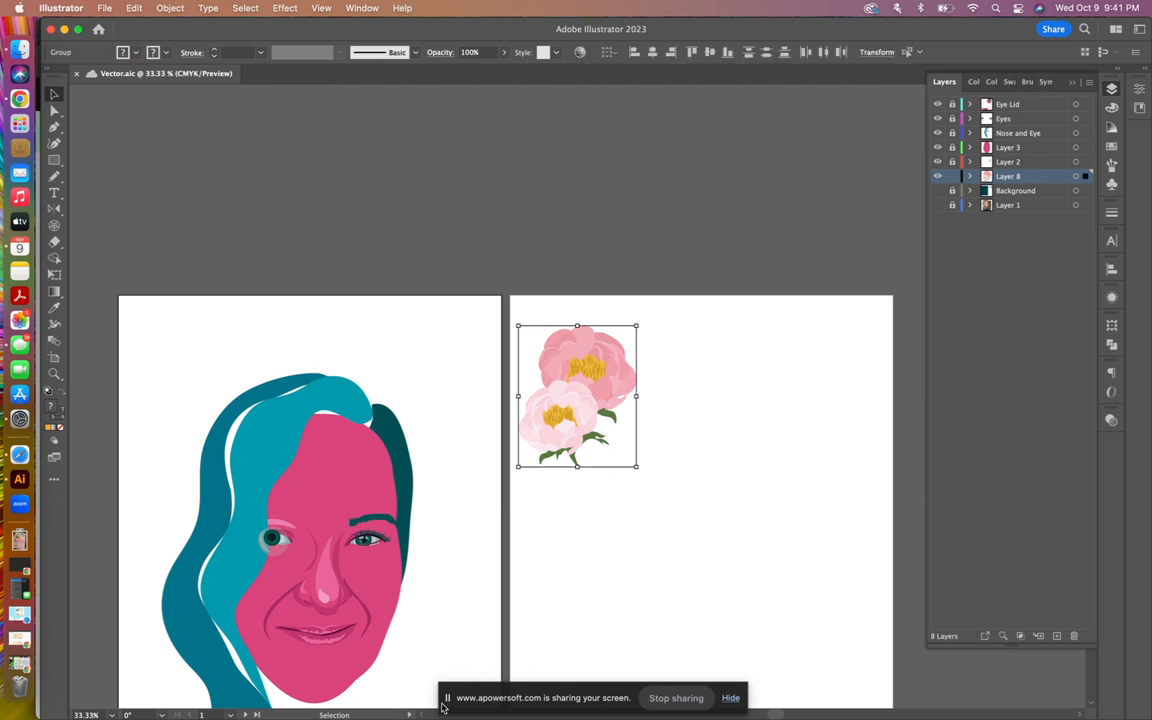
click(170, 9)
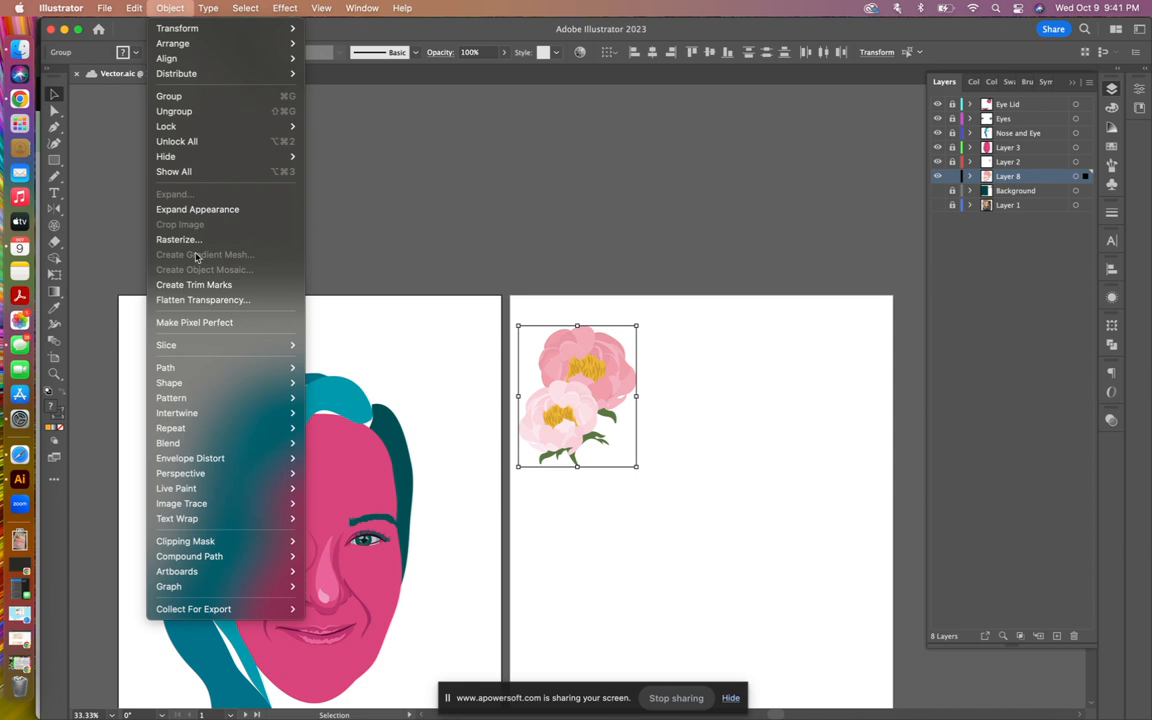
mouse_move(211, 408)
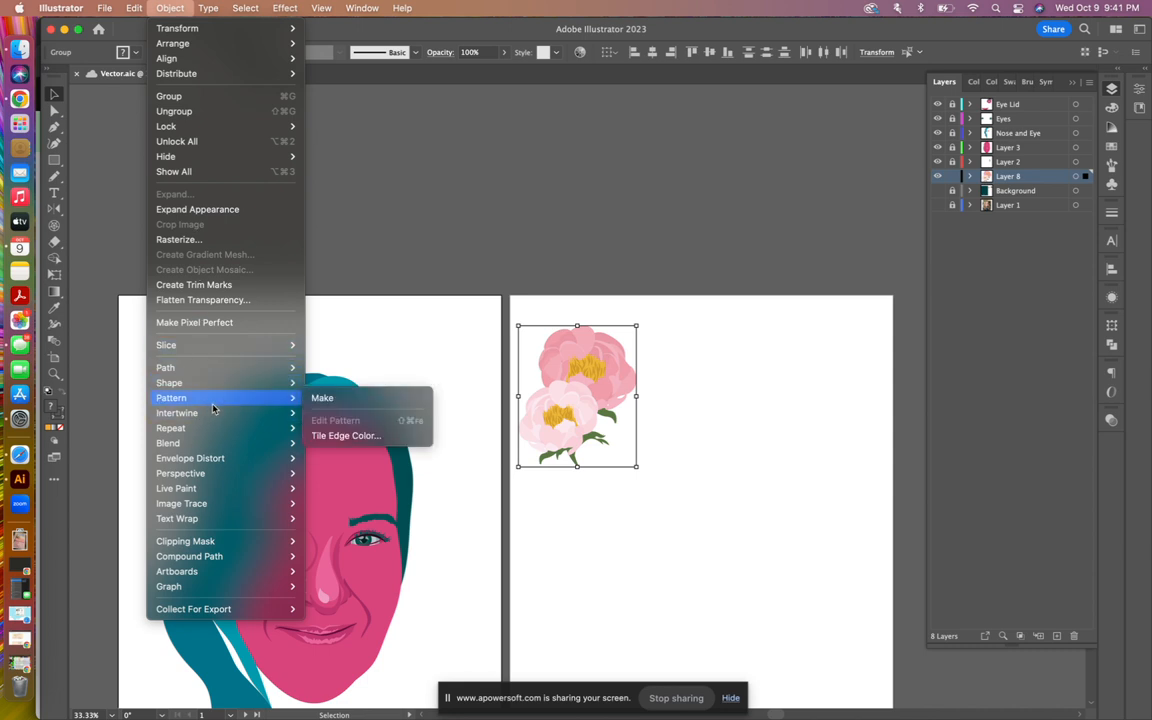
click(333, 400)
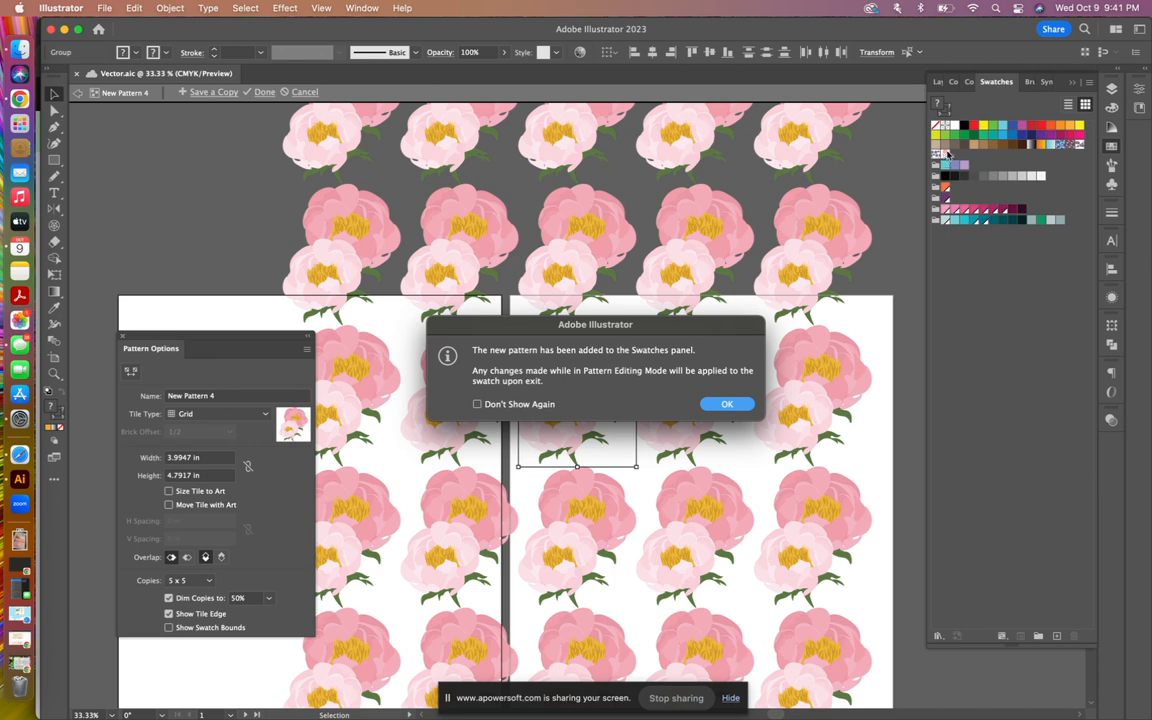
click(728, 404)
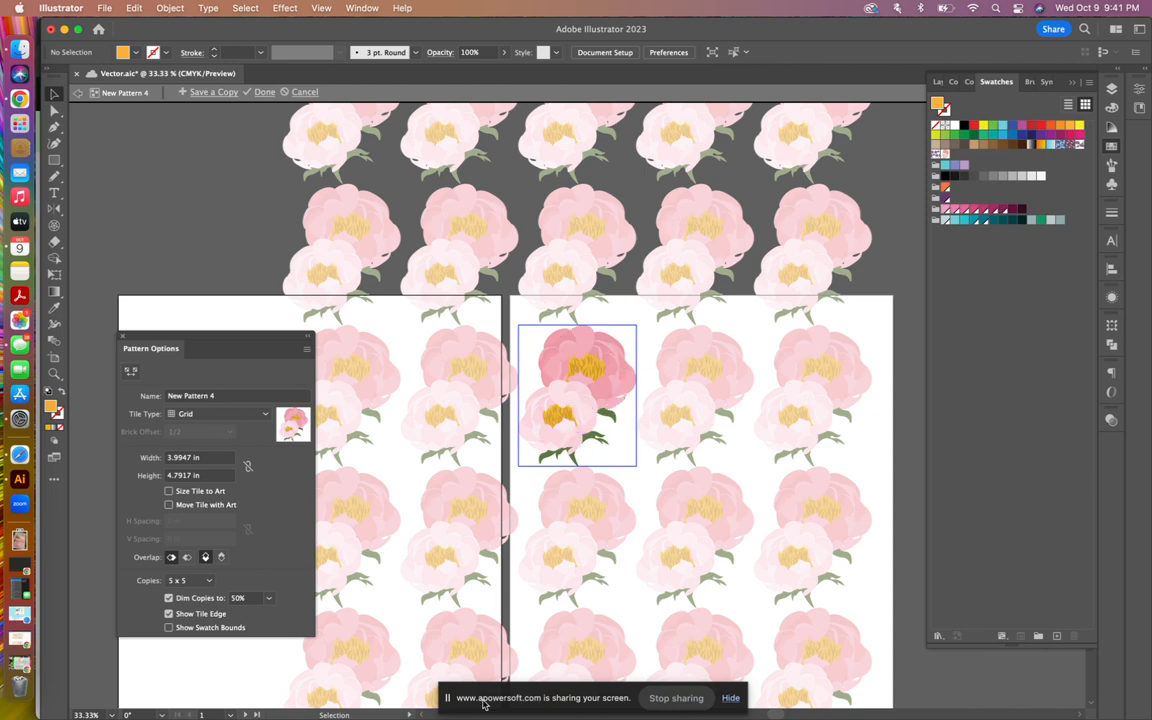
- Rename the new pattern as Peony
click(205, 396)
drag(232, 396, 148, 399)
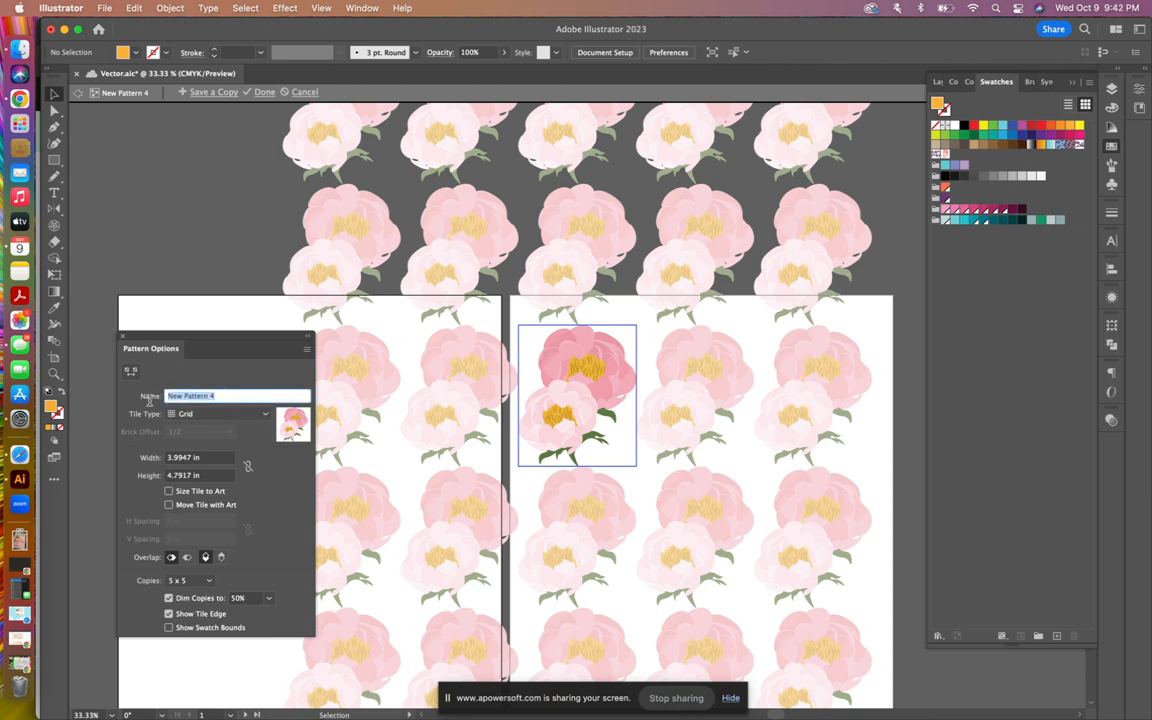
text(f)
- Try the Brick by Row, Brick by Column, Hex by Column and Hex by Row tile types, and settle on Brick by Column
click(235, 416)
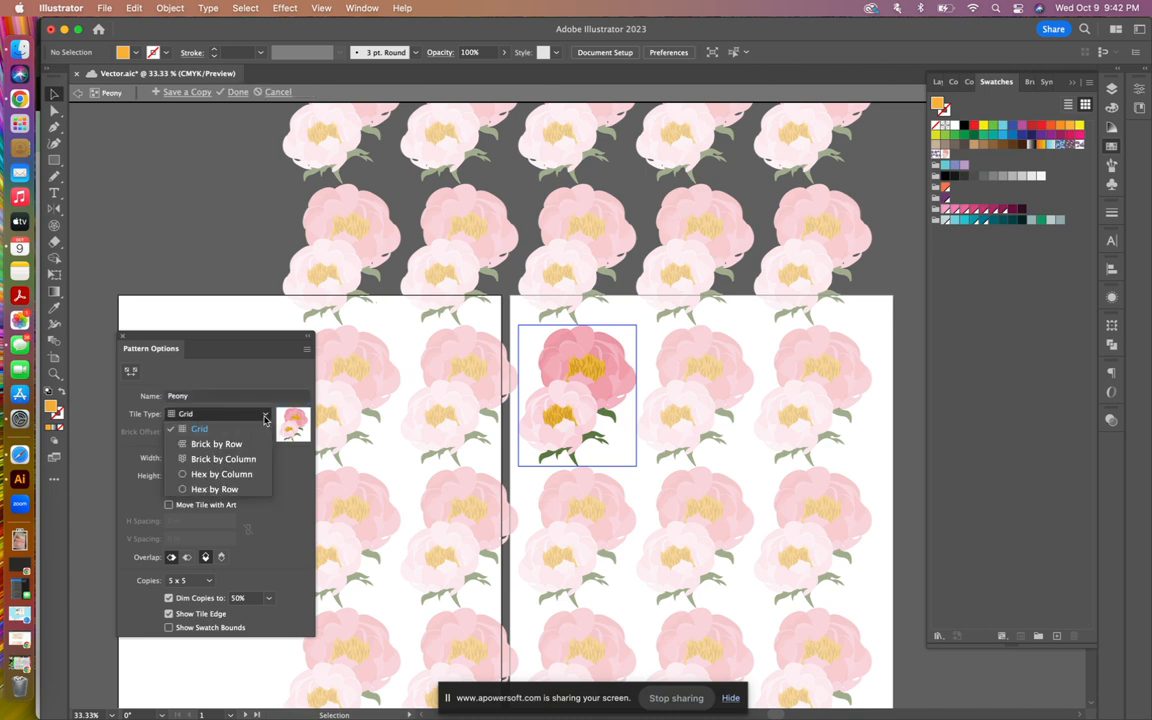
click(224, 447)
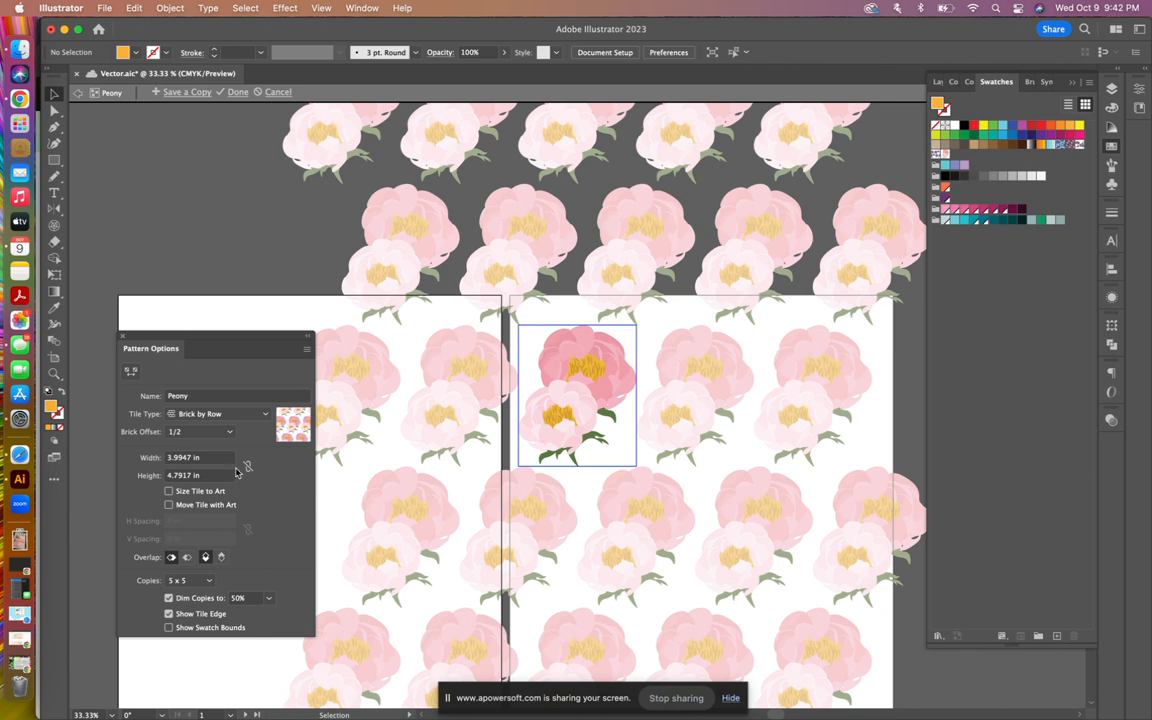
click(224, 413)
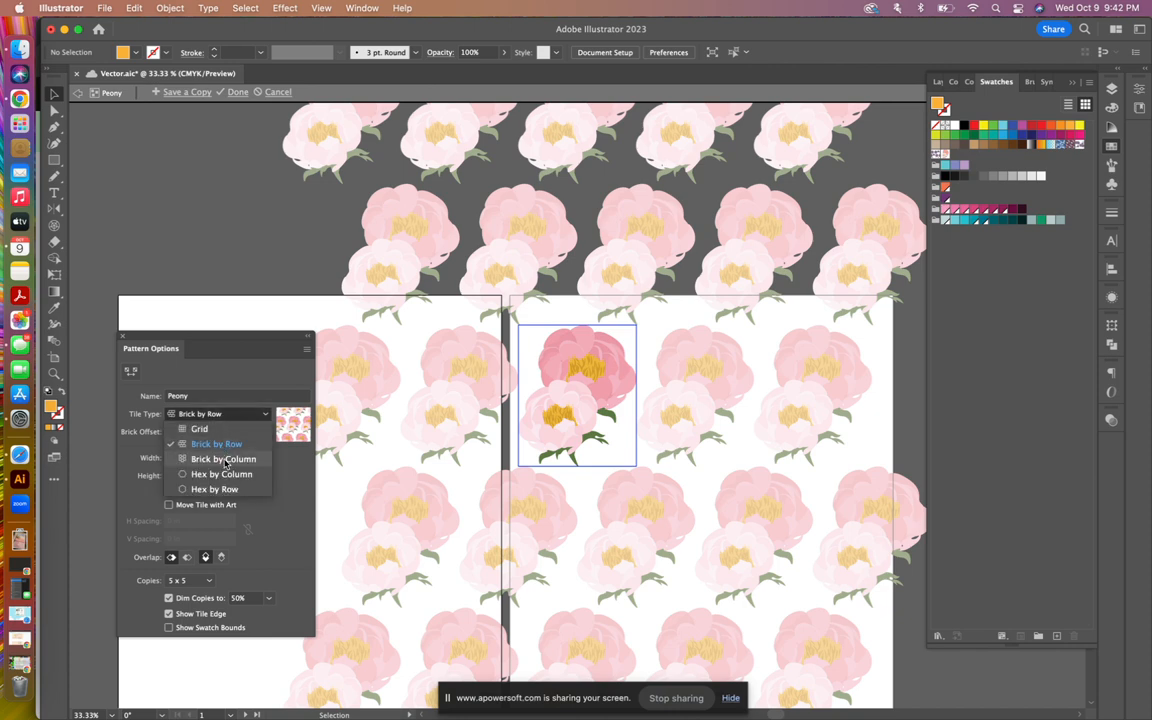
click(226, 460)
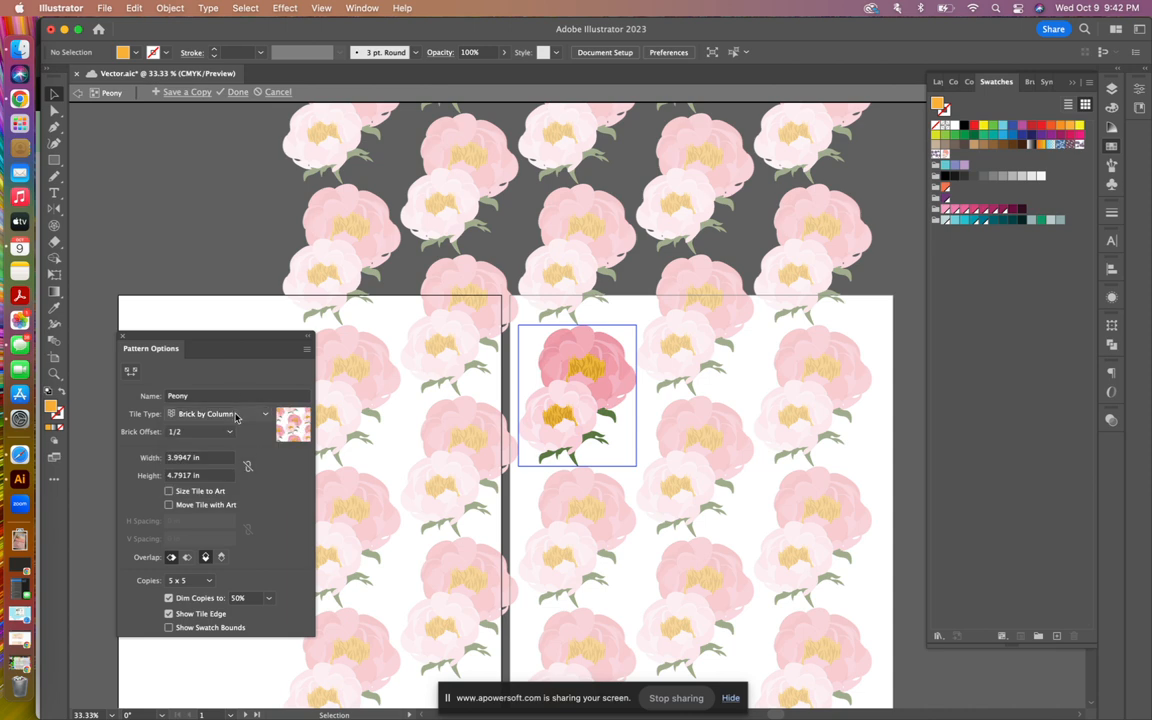
click(237, 419)
click(224, 474)
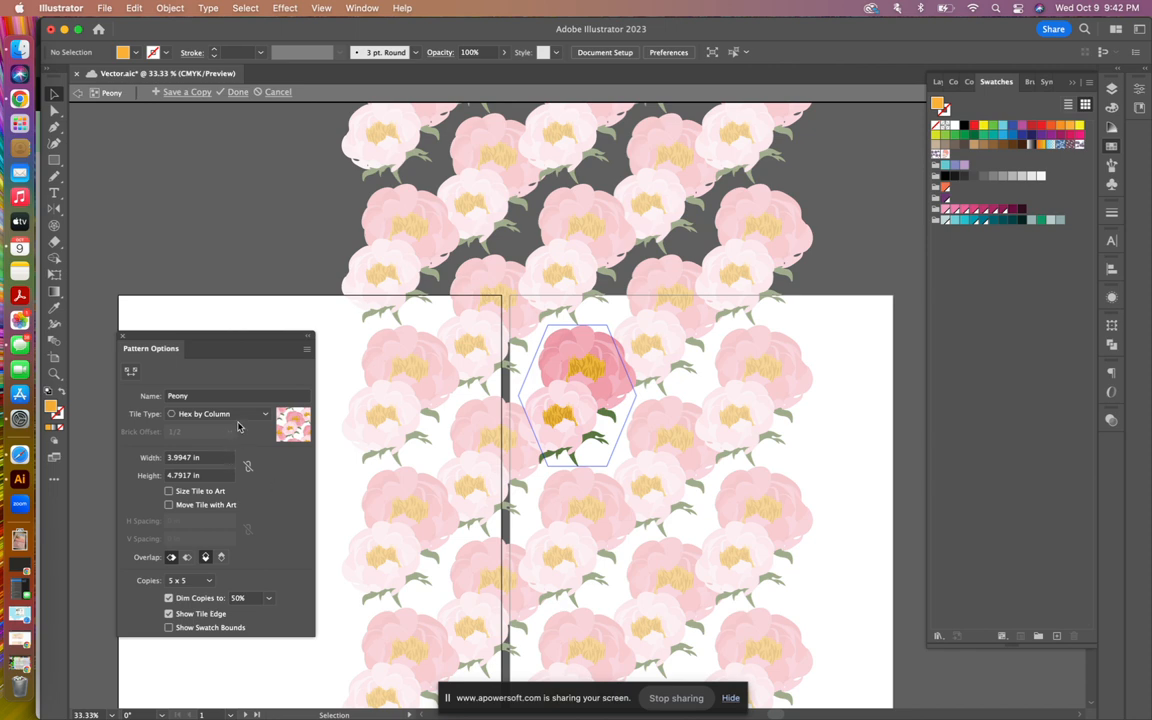
click(230, 414)
click(215, 489)
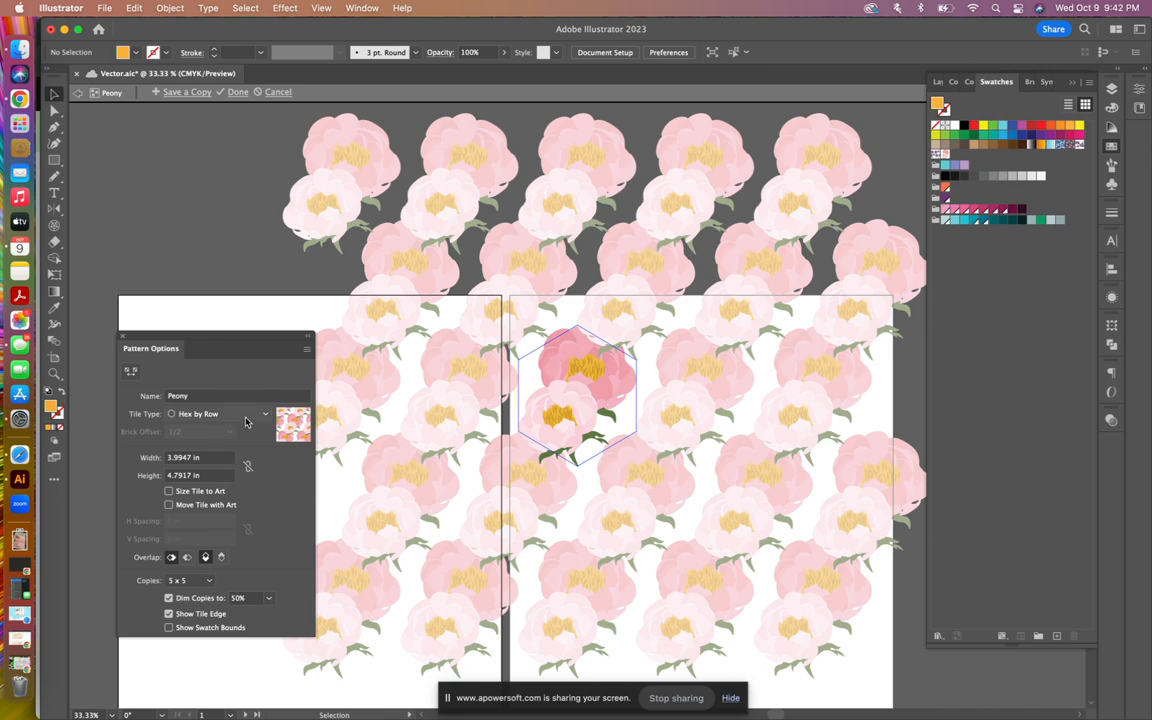
click(225, 414)
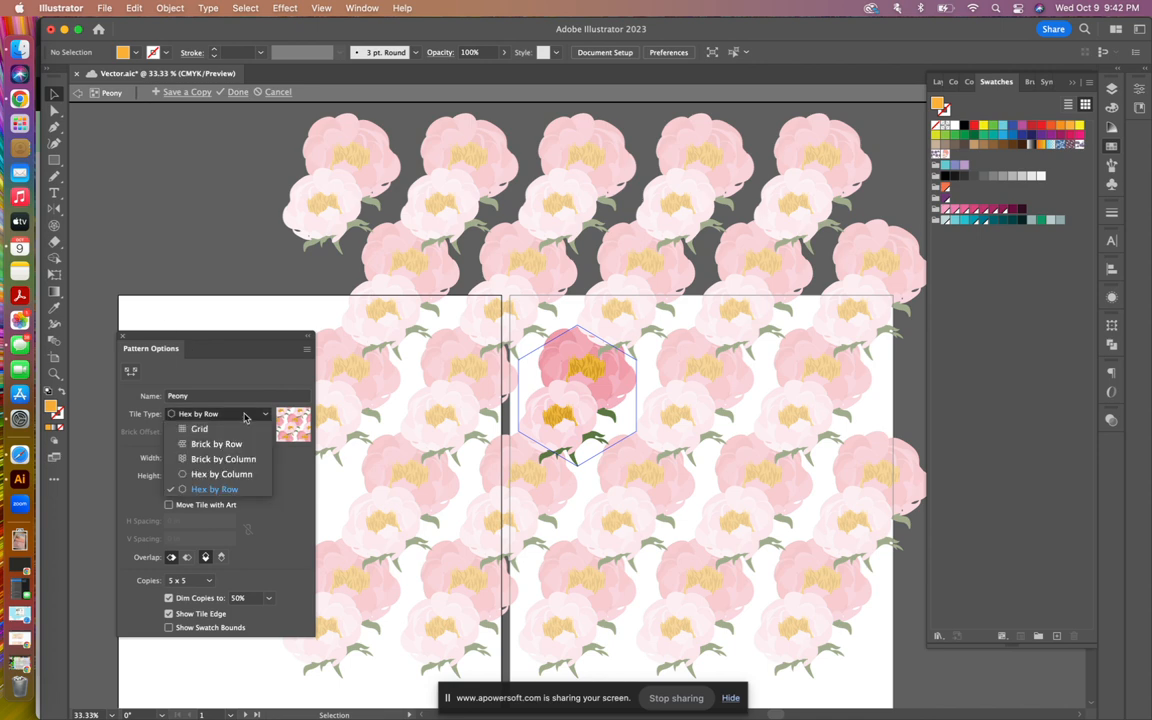
click(245, 457)
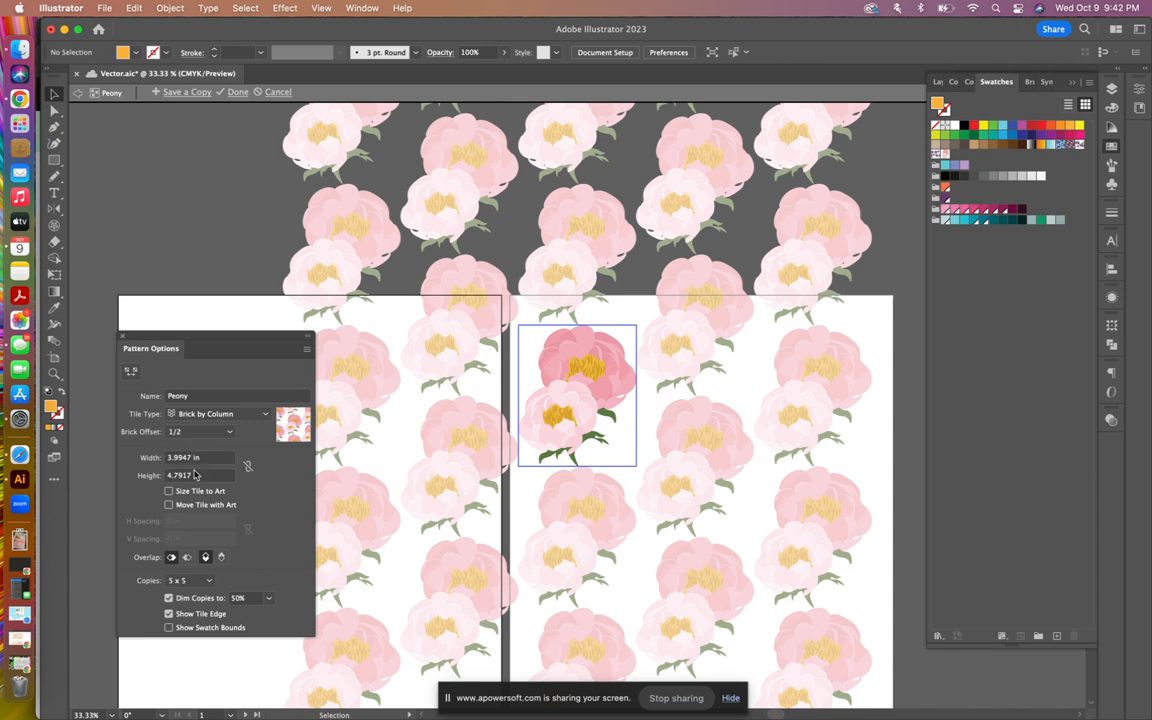
- Compare brick offsets of 2/3, 1/3 and 1/4 for the Peony pattern, ending on 1/3
click(228, 432)
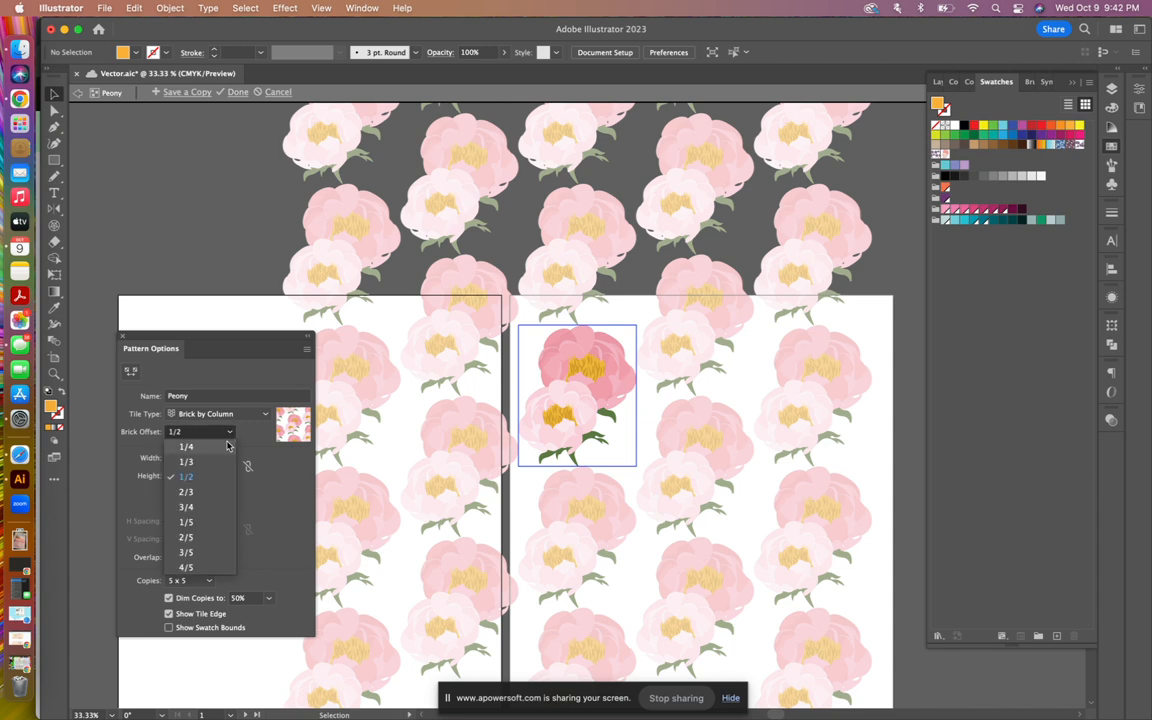
click(186, 492)
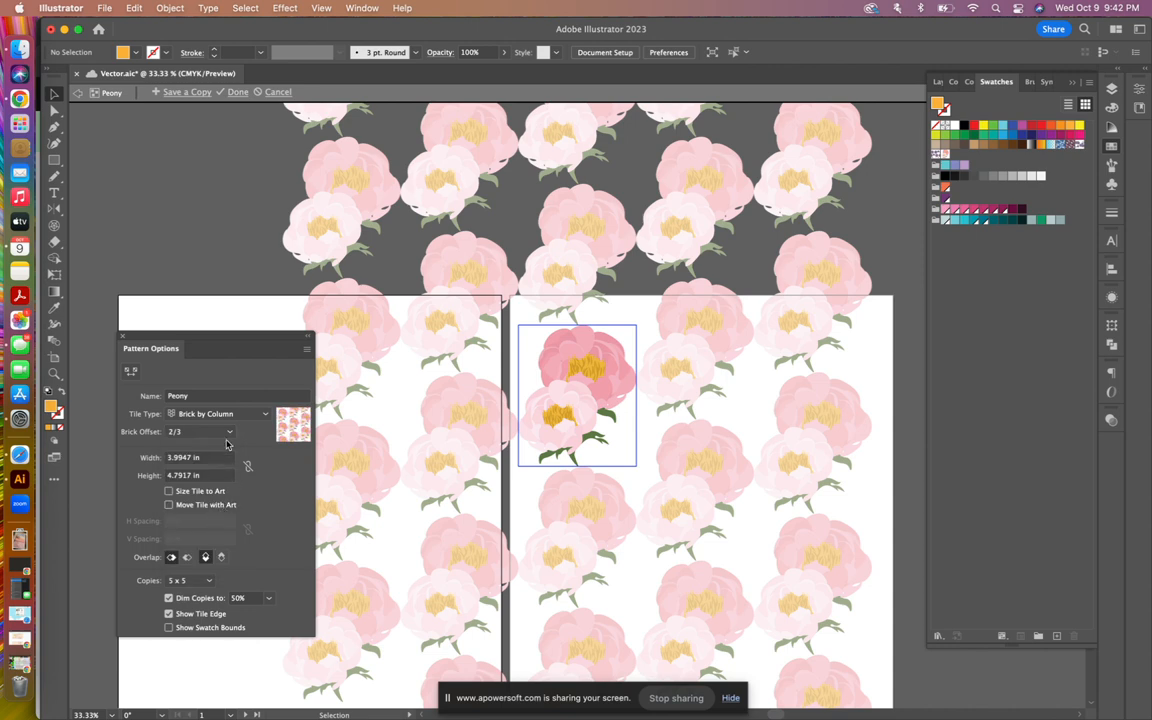
click(226, 433)
click(219, 463)
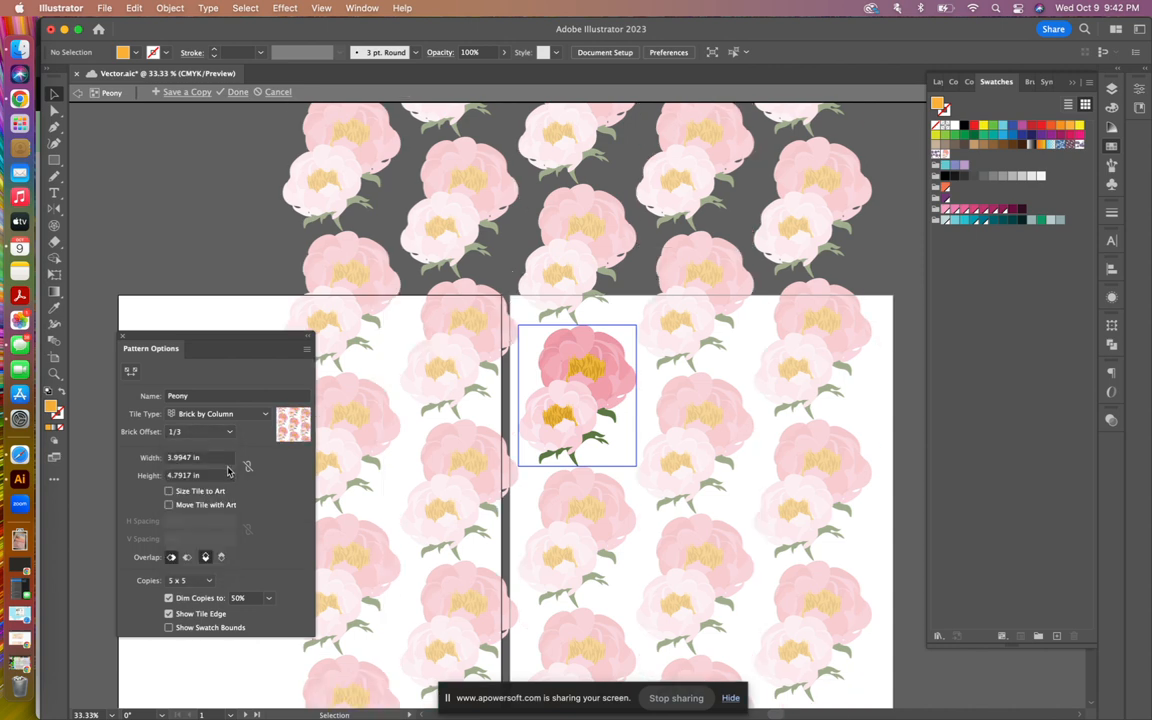
click(223, 436)
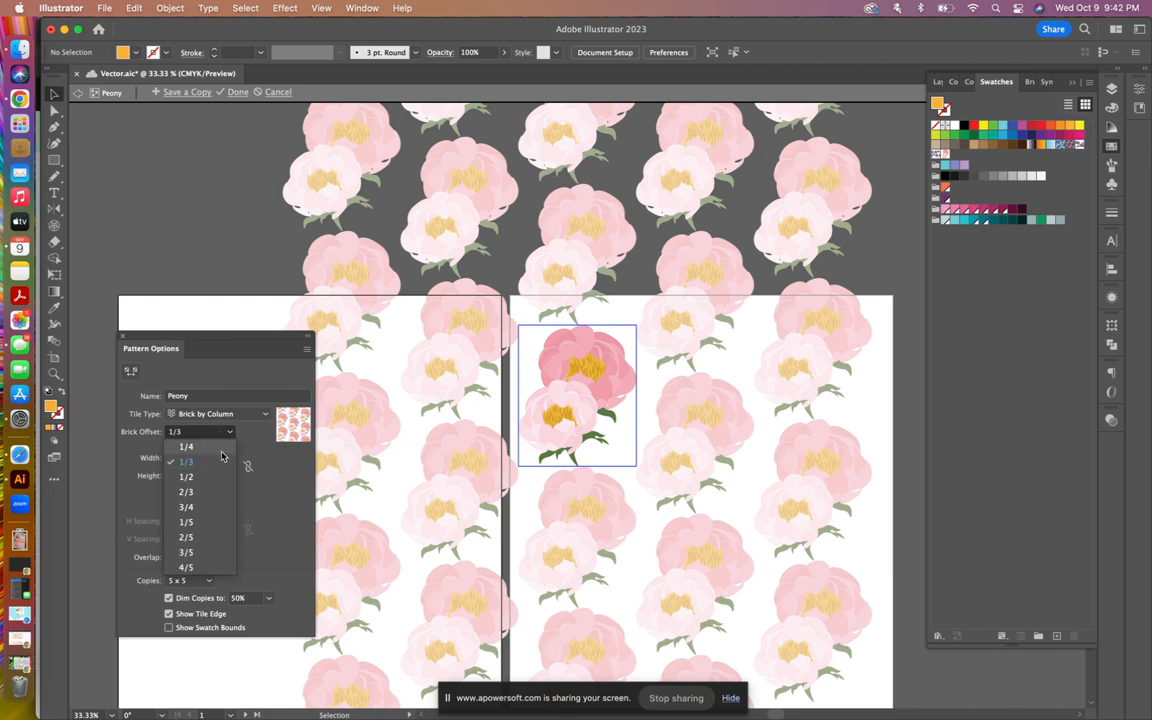
click(221, 449)
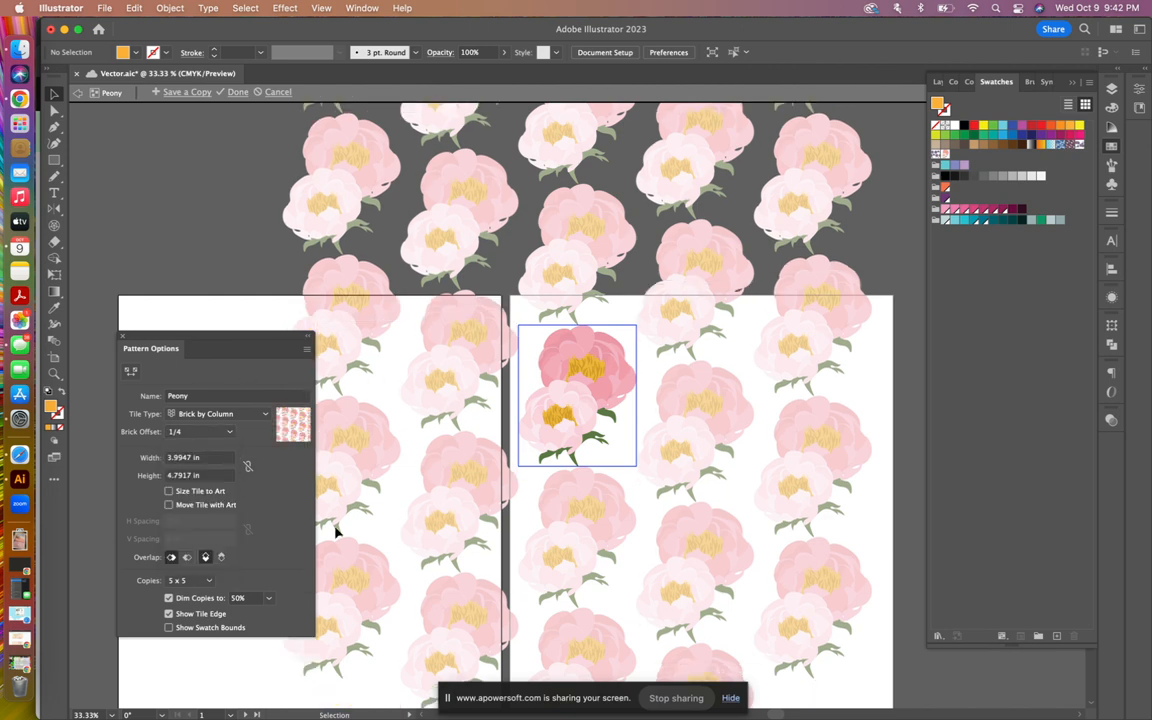
click(213, 433)
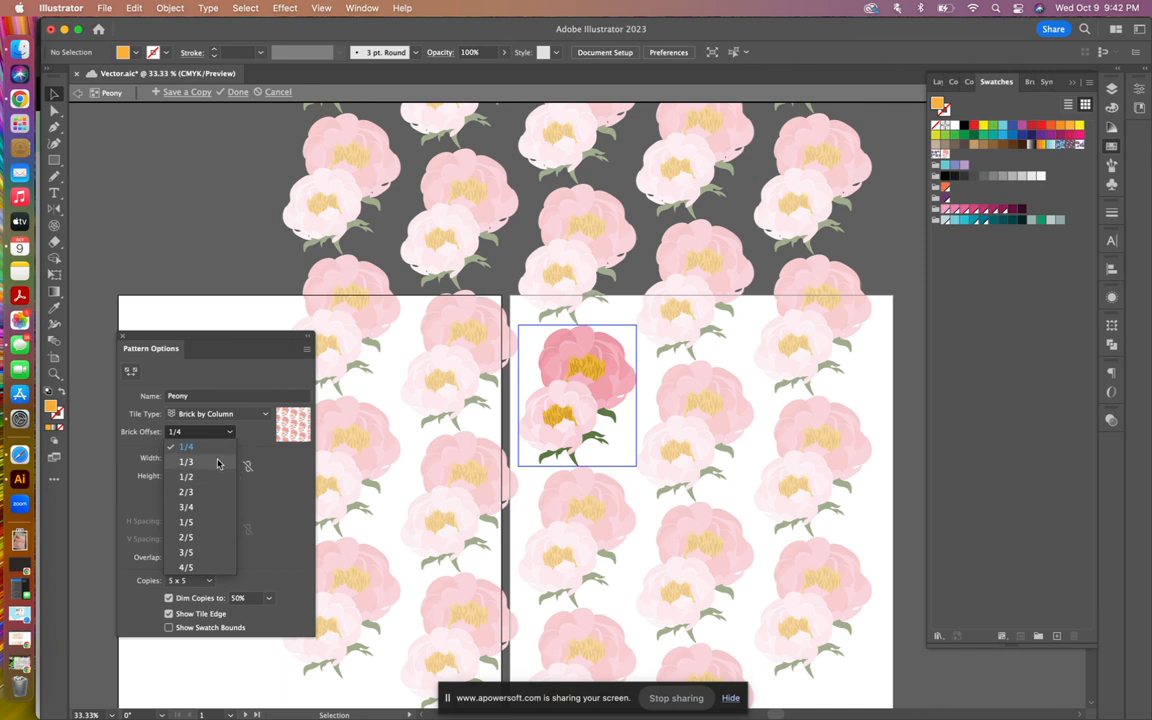
click(218, 462)
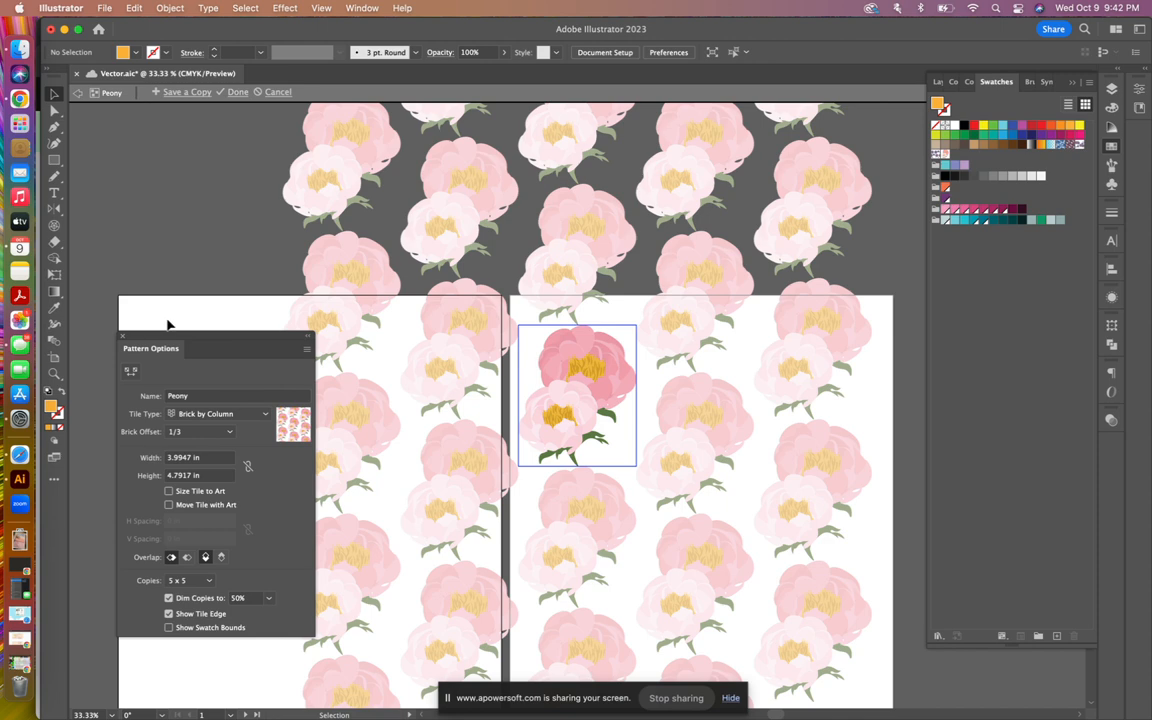
- Link the pattern tile's width and height so they scale proportionally
double_click(186, 460)
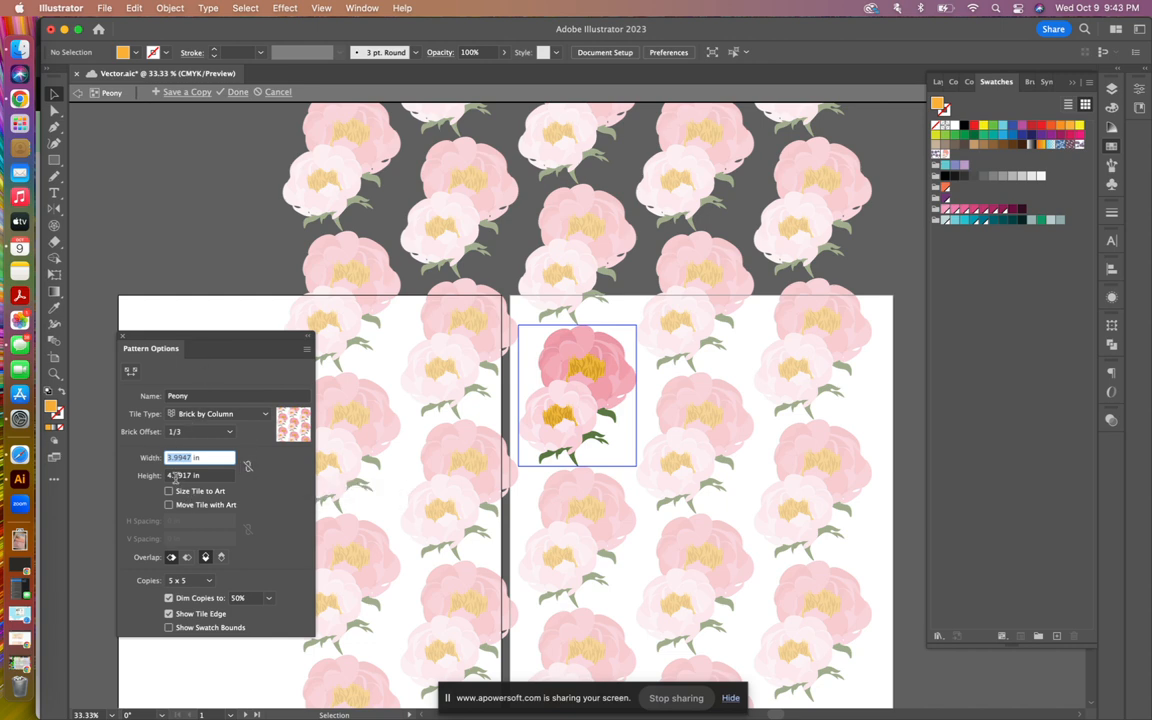
click(248, 467)
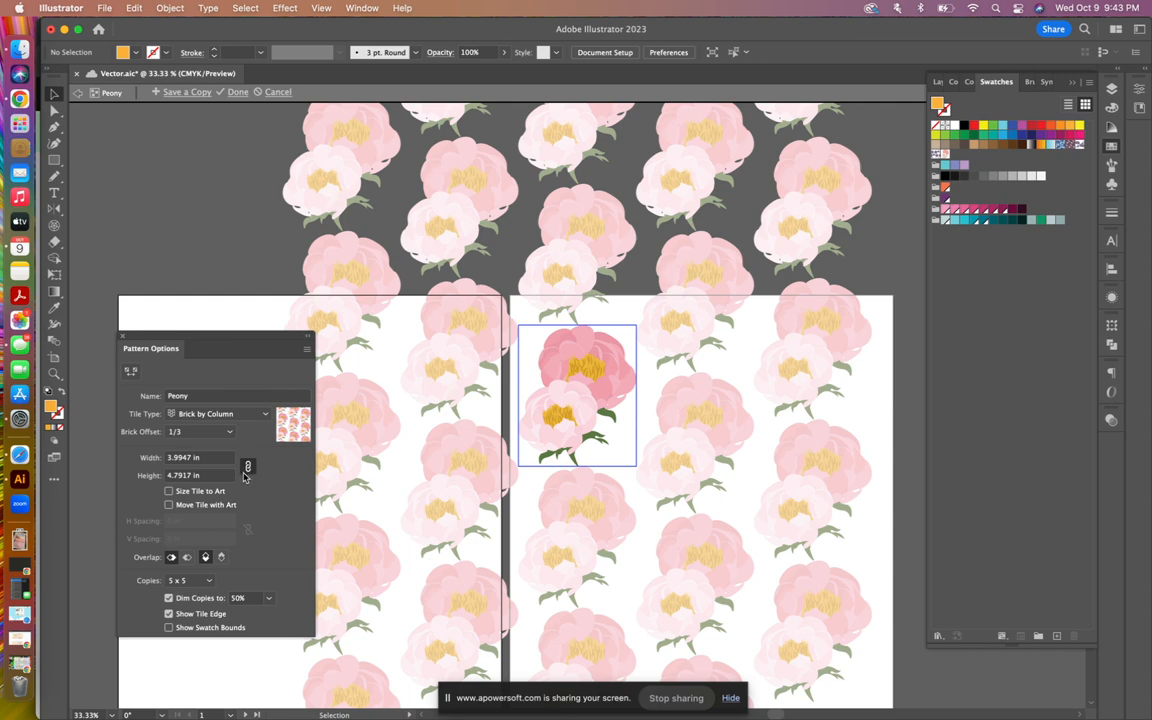
- Try a brick offset of 1/4 and return to 1/3
click(200, 431)
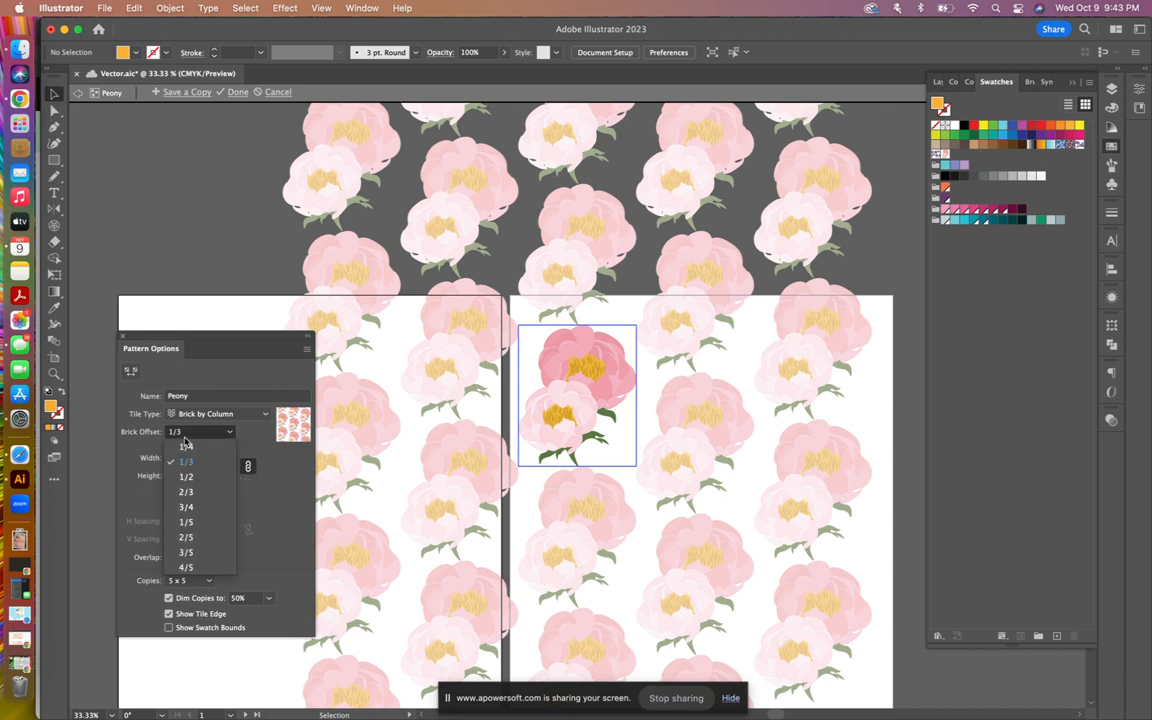
click(195, 447)
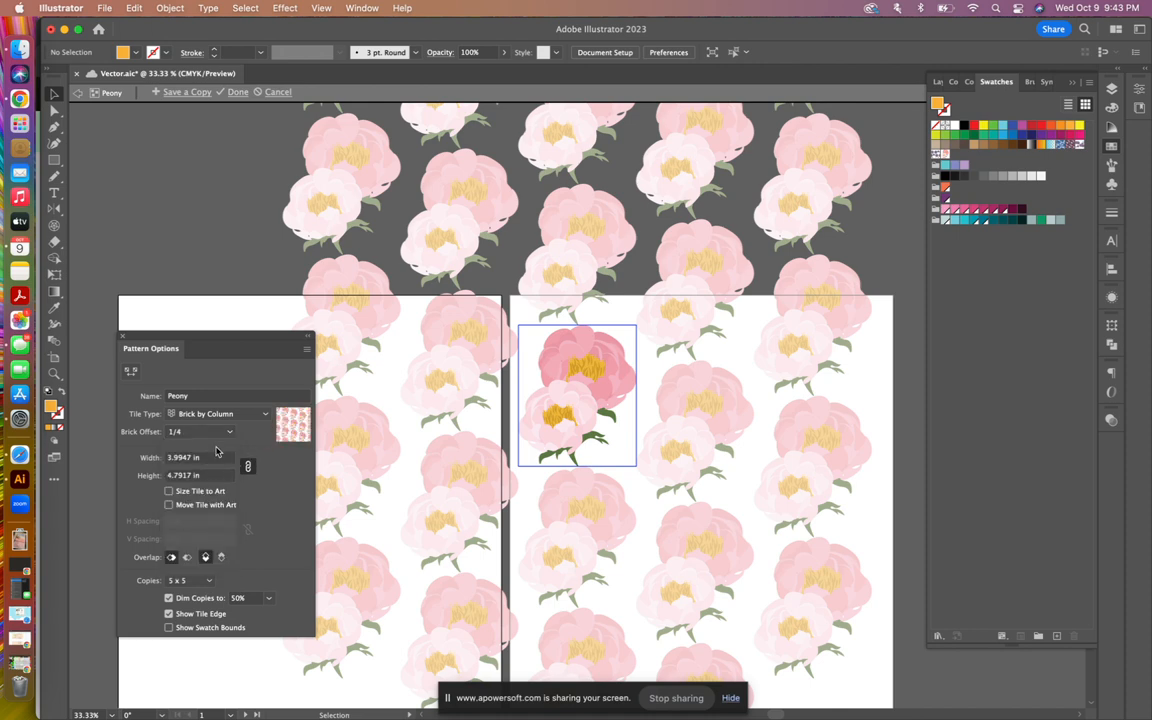
click(210, 432)
click(187, 462)
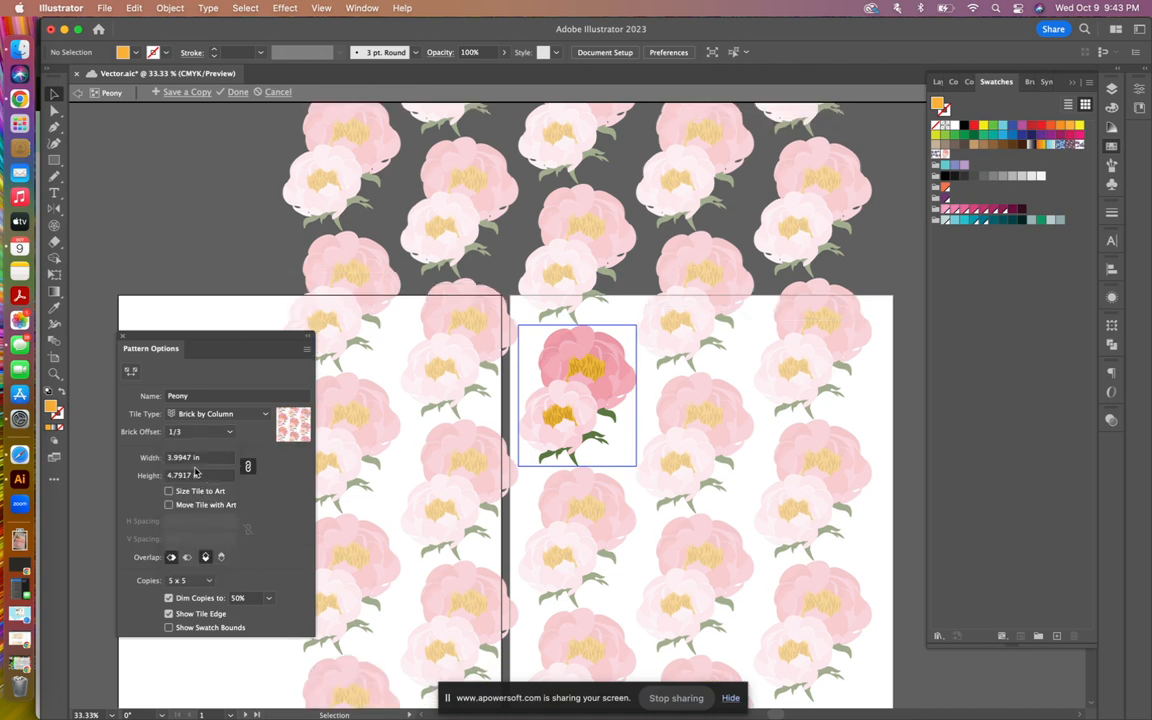
- Cycle through the tile types again and end on Brick by Column with a 1/2 brick offset
click(195, 459)
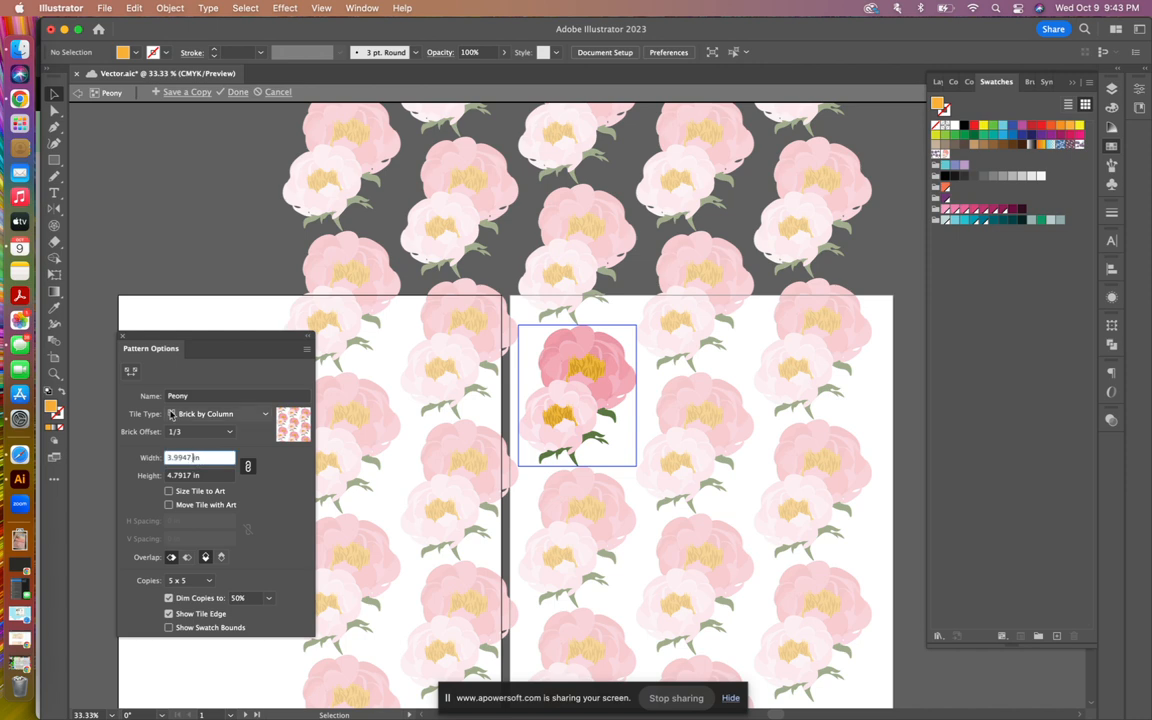
scroll(171, 414, down, 2)
scroll(171, 414, up, 2)
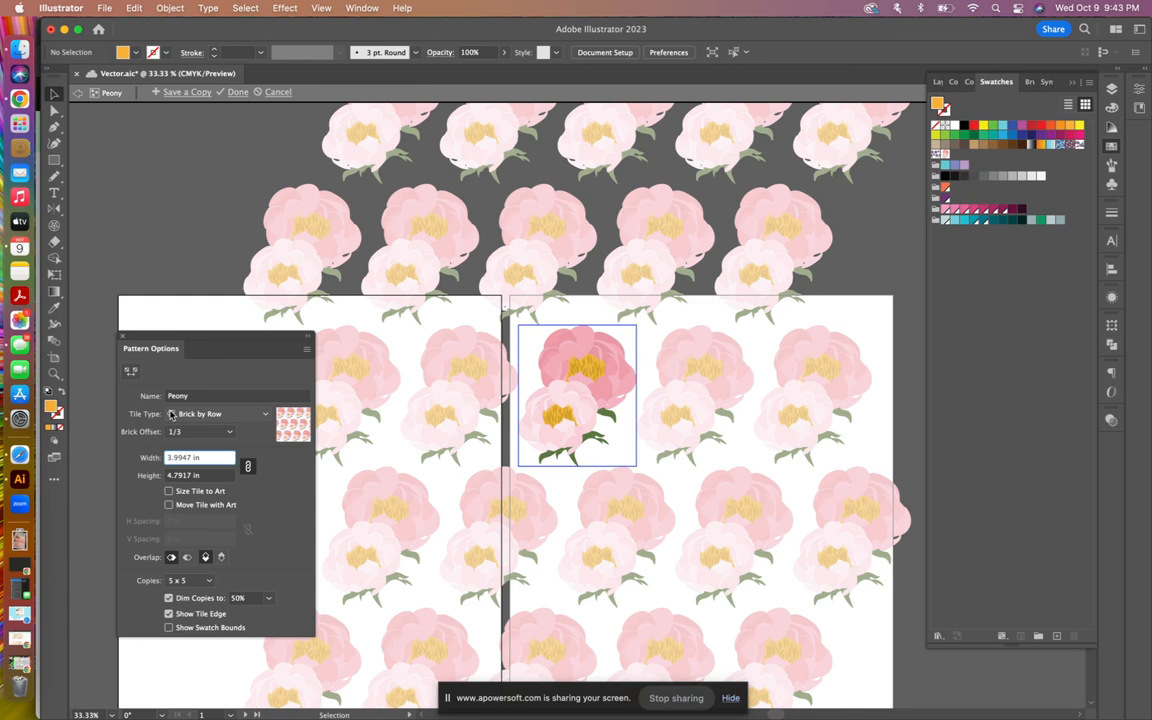
scroll(171, 414, down, 2)
scroll(182, 418, down, 1)
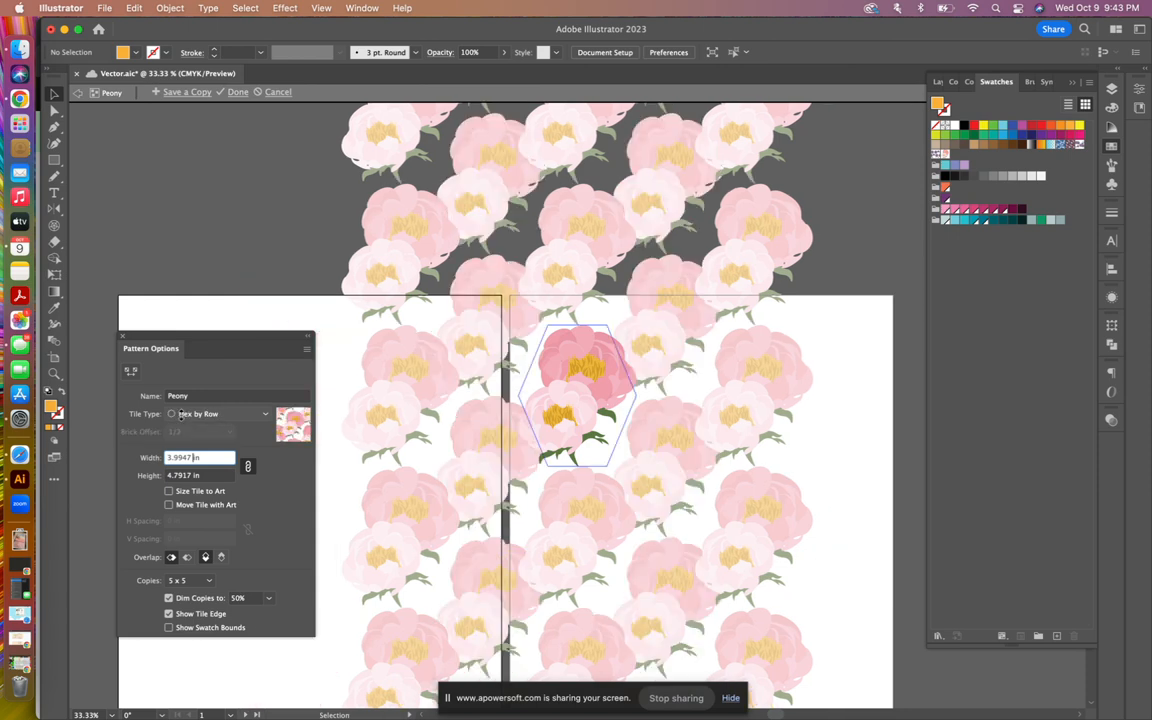
scroll(181, 418, up, 2)
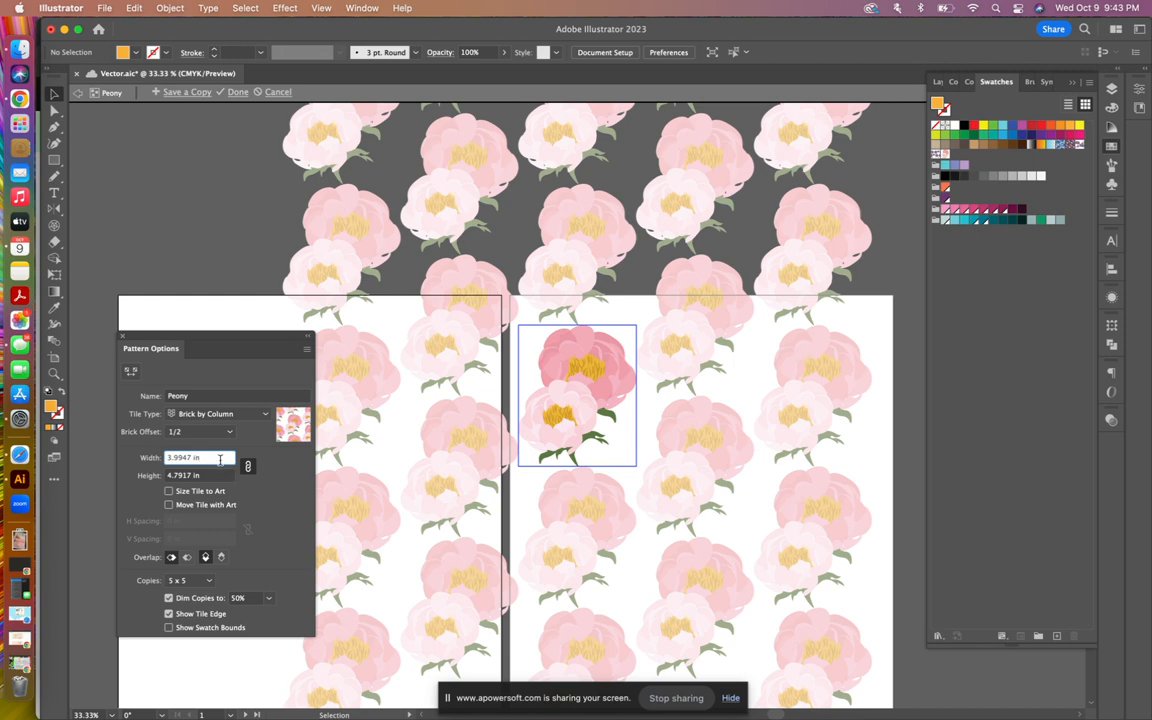
- Try smaller proportional tile sizes for the Peony pattern, stepping the linked width down and back up to around 3.625 in
key(Down)
key(Down)
key(Down)
key(Down)
key(Down)
key(Down)
key(Down)
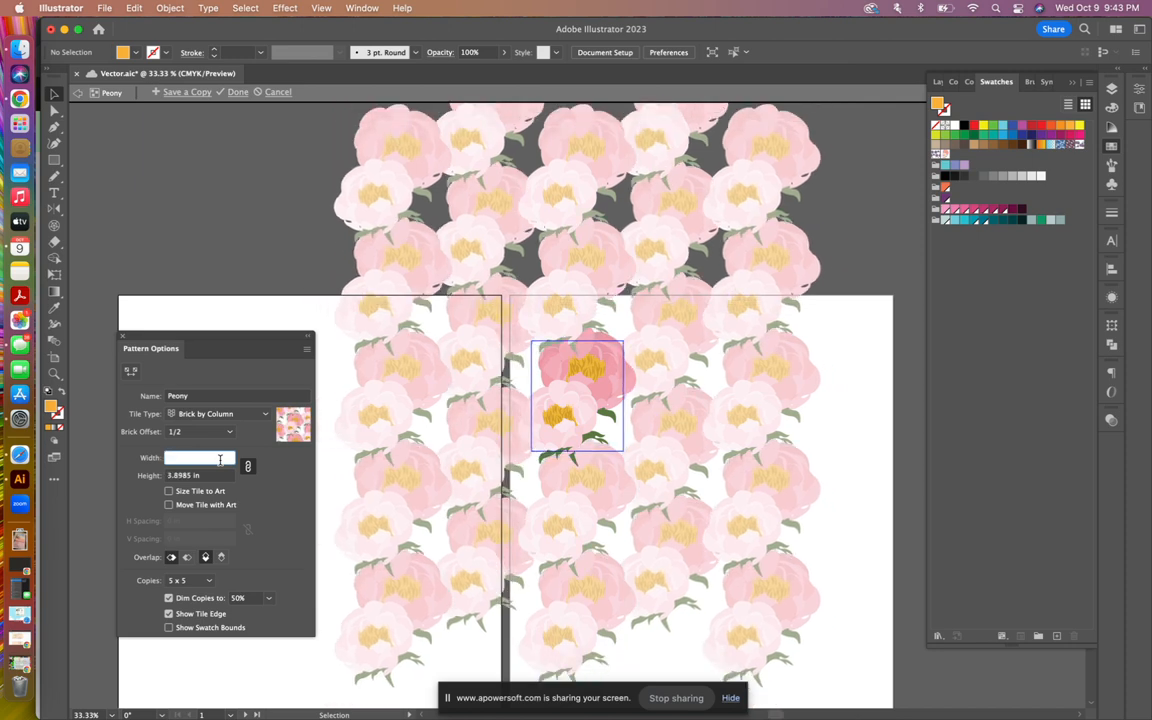
key(Up)
key(Up)
key(Up)
key(Up)
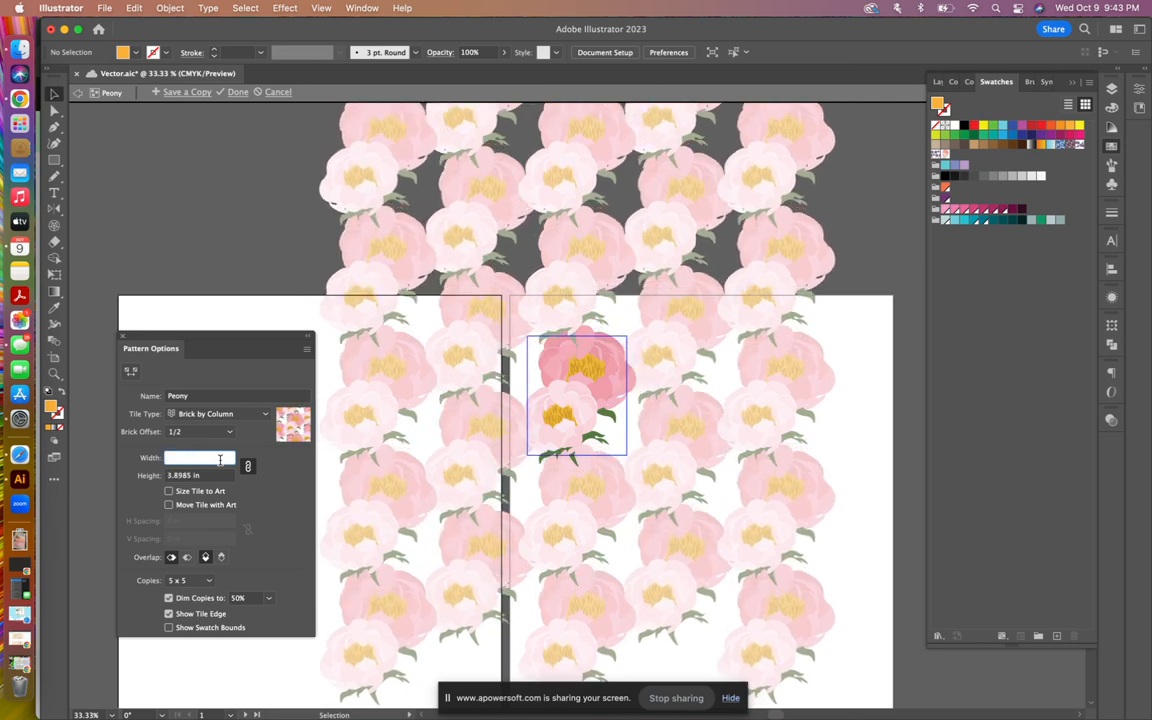
key(Up)
key(Up)
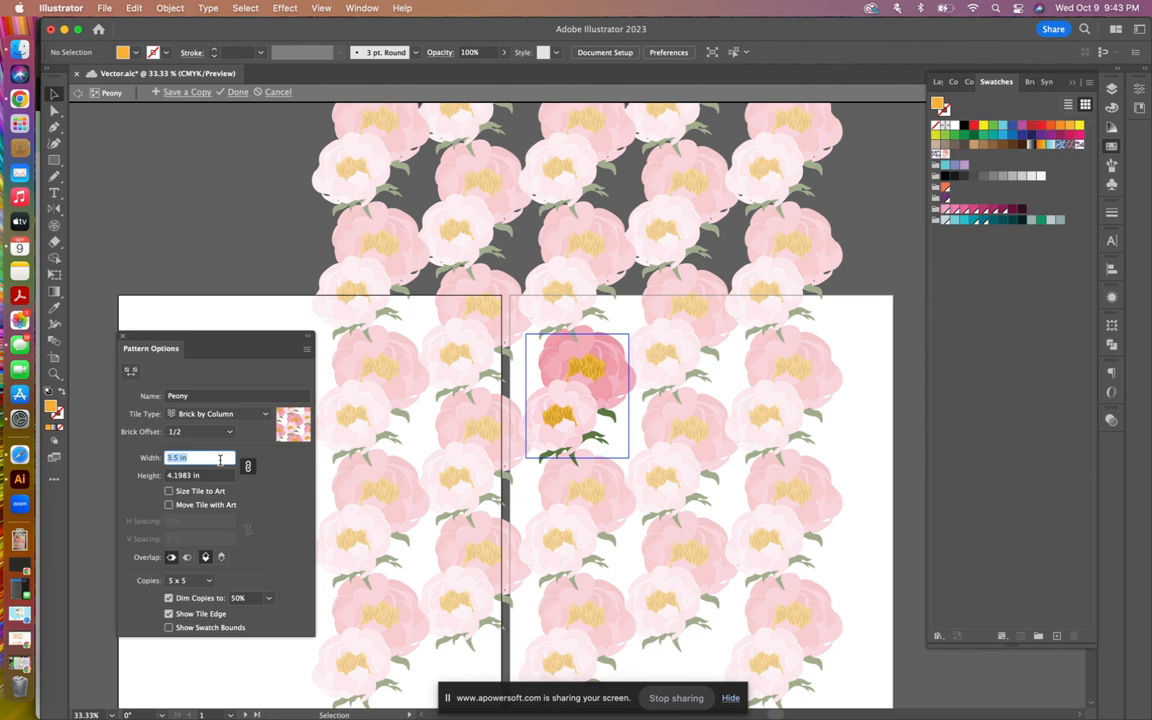
key(Up)
key(Up)
key(Up)
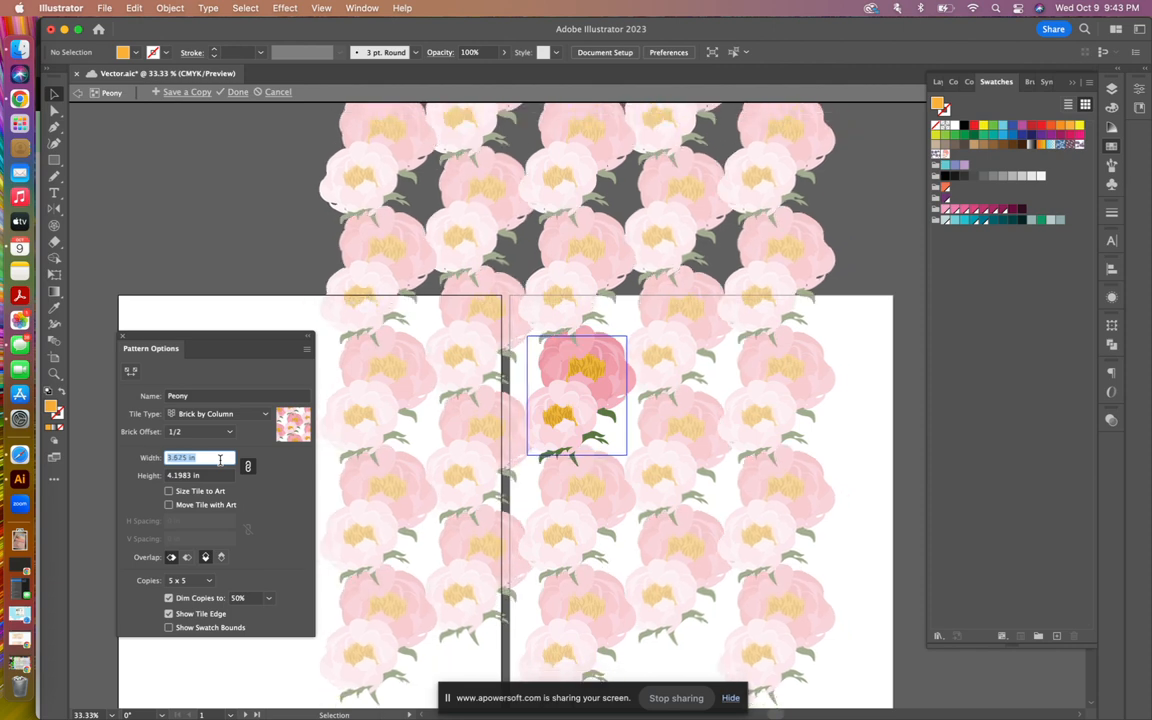
- Tighten the linked tile width to 2.875 in for comparison and bring it back up to 3.5 in
key(Down)
key(Down)
key(Down)
key(Down)
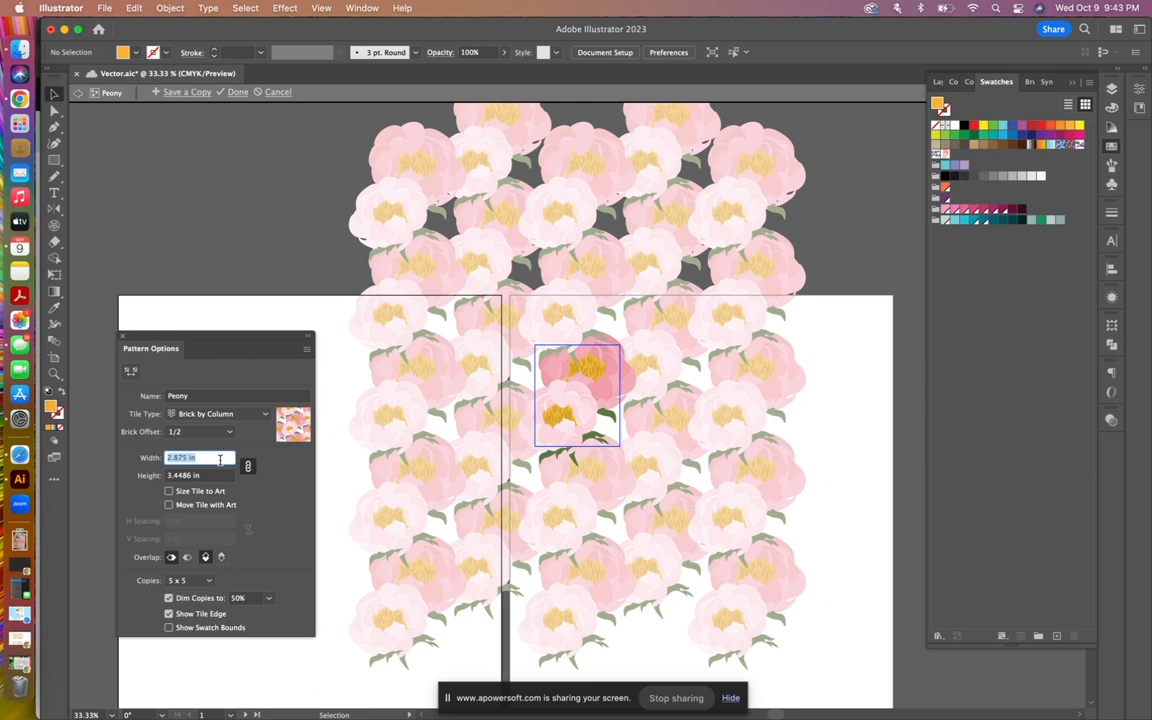
key(Up)
key(Up)
key(Up)
key(Up)
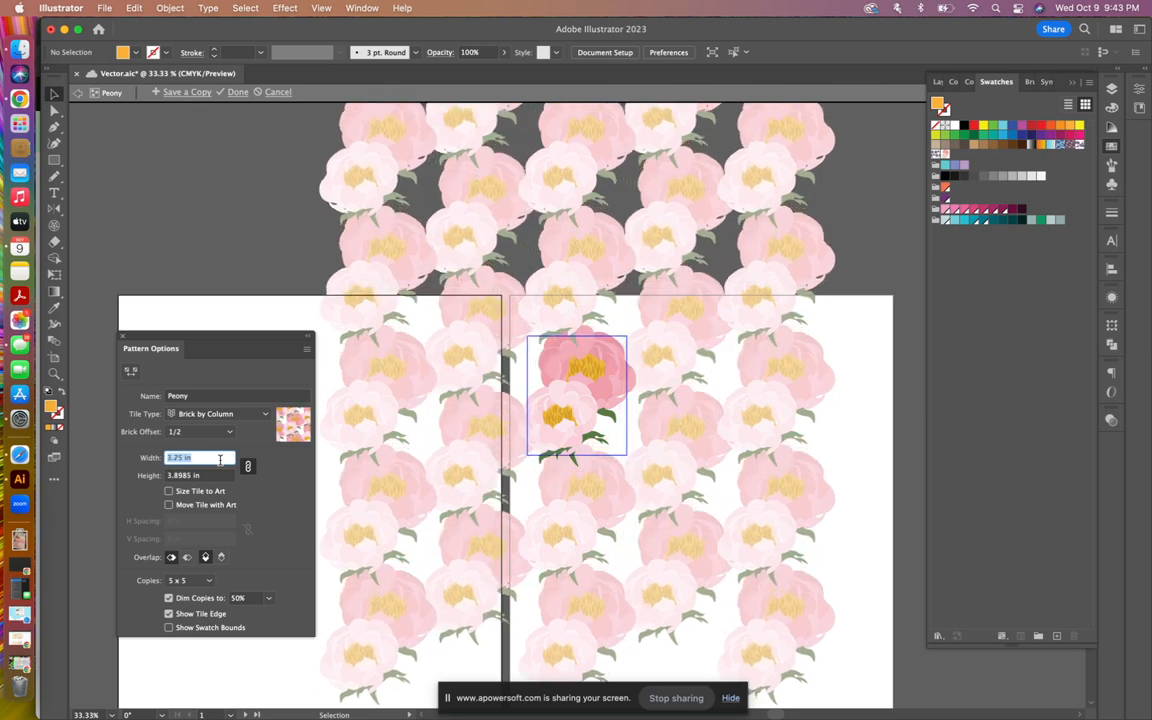
key(Up)
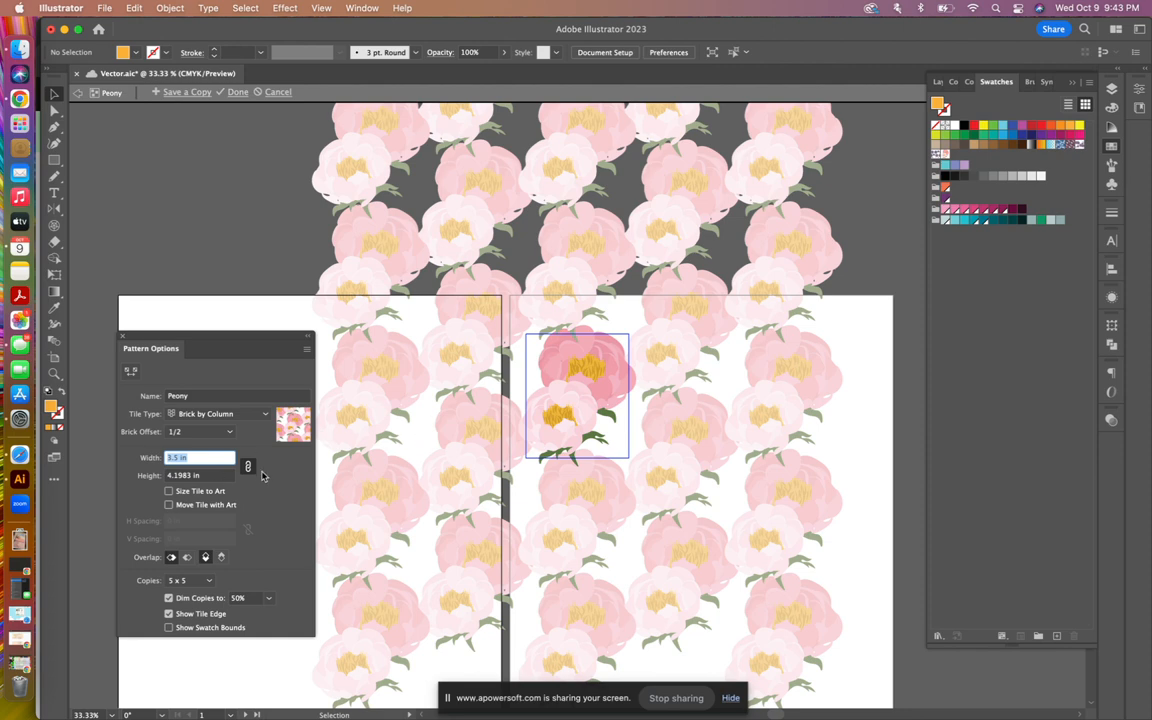
- Unlink the tile's width from its height and reduce only the height to 4 in
click(249, 467)
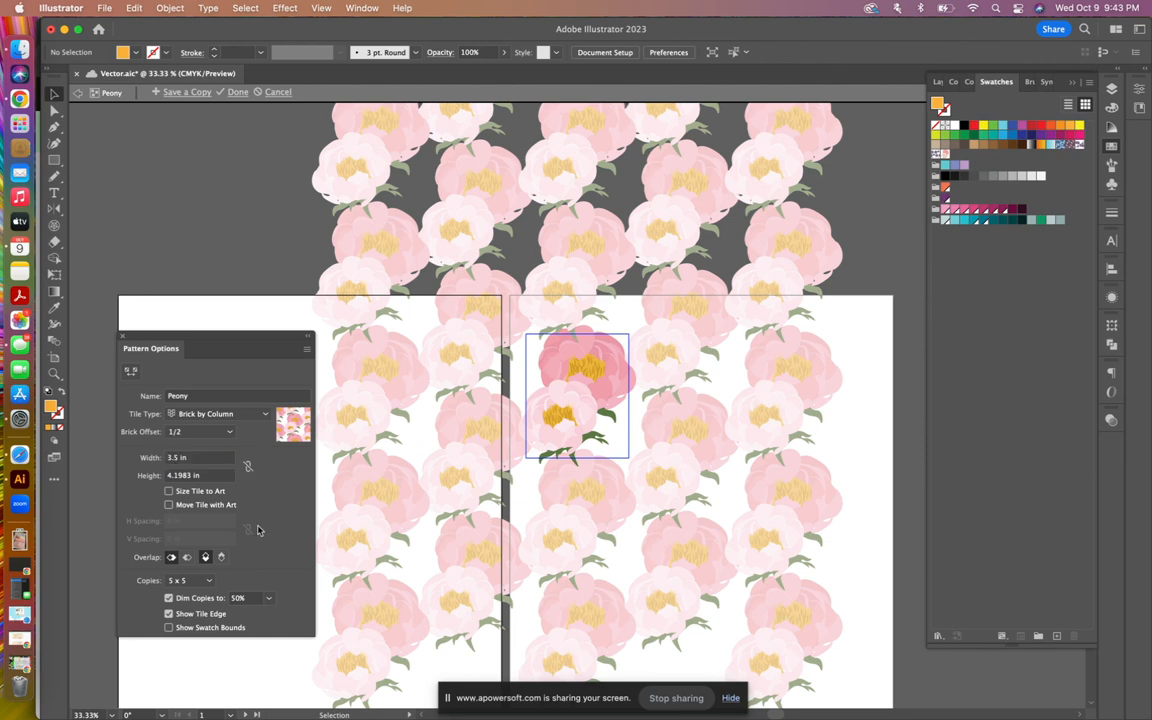
click(181, 476)
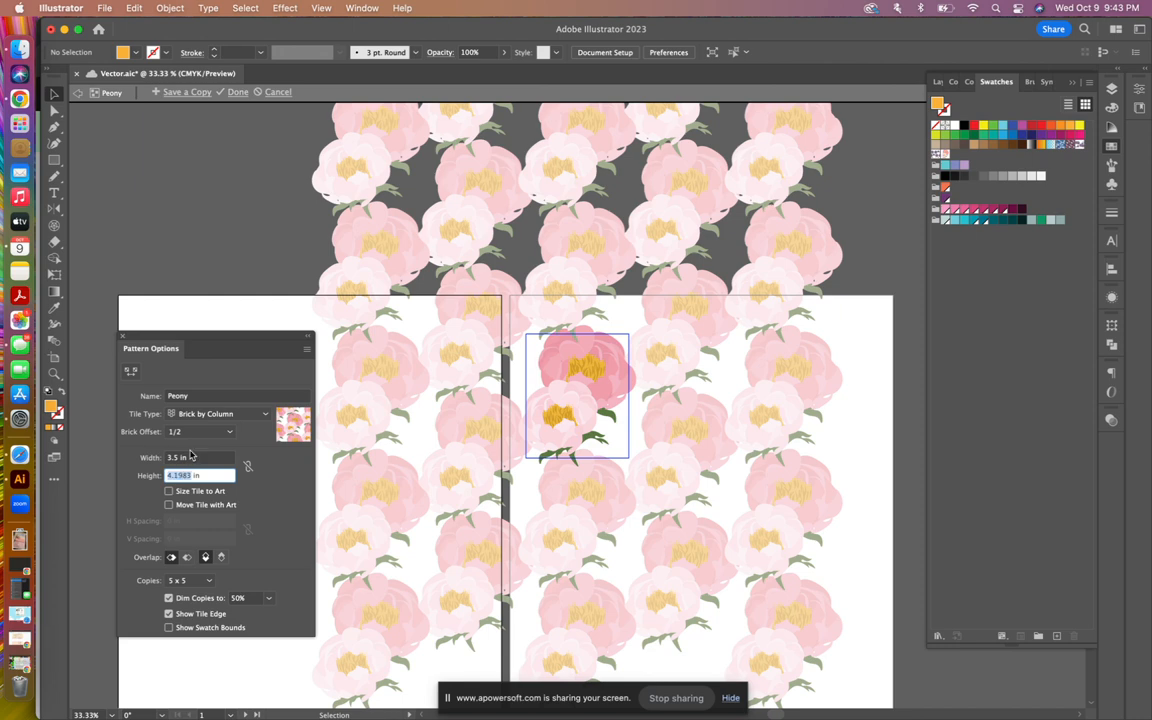
text(4.25)
key(Return)
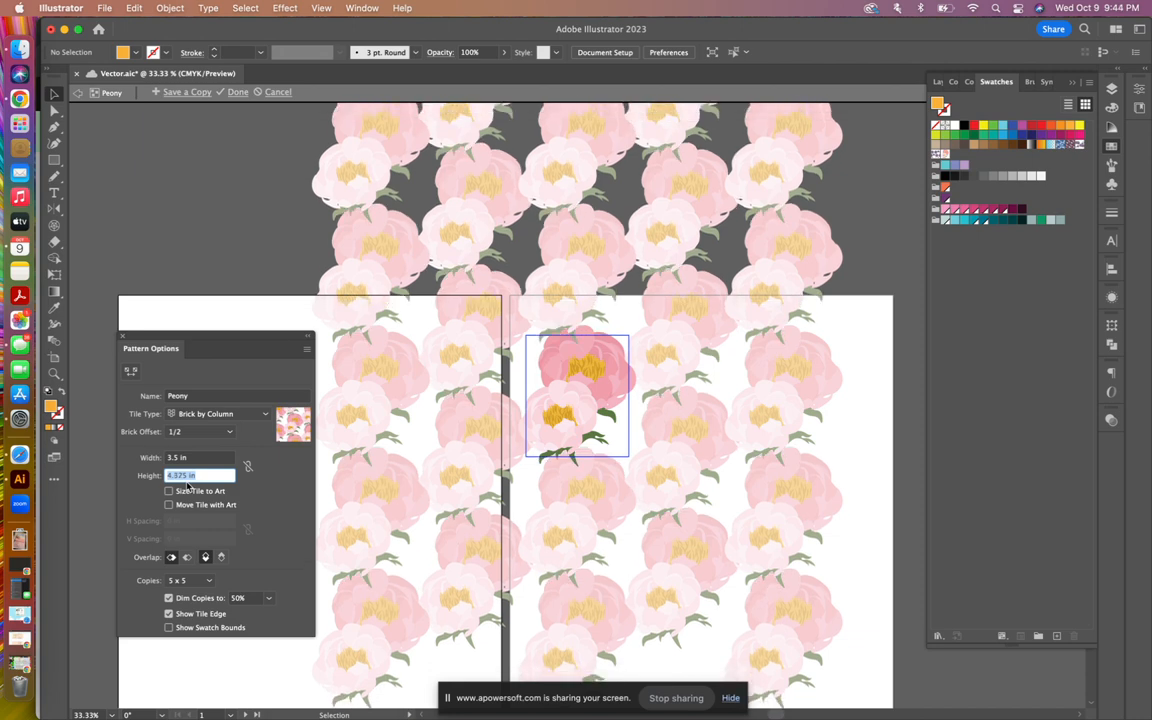
text(4.125)
key(Return)
text(4)
key(Return)
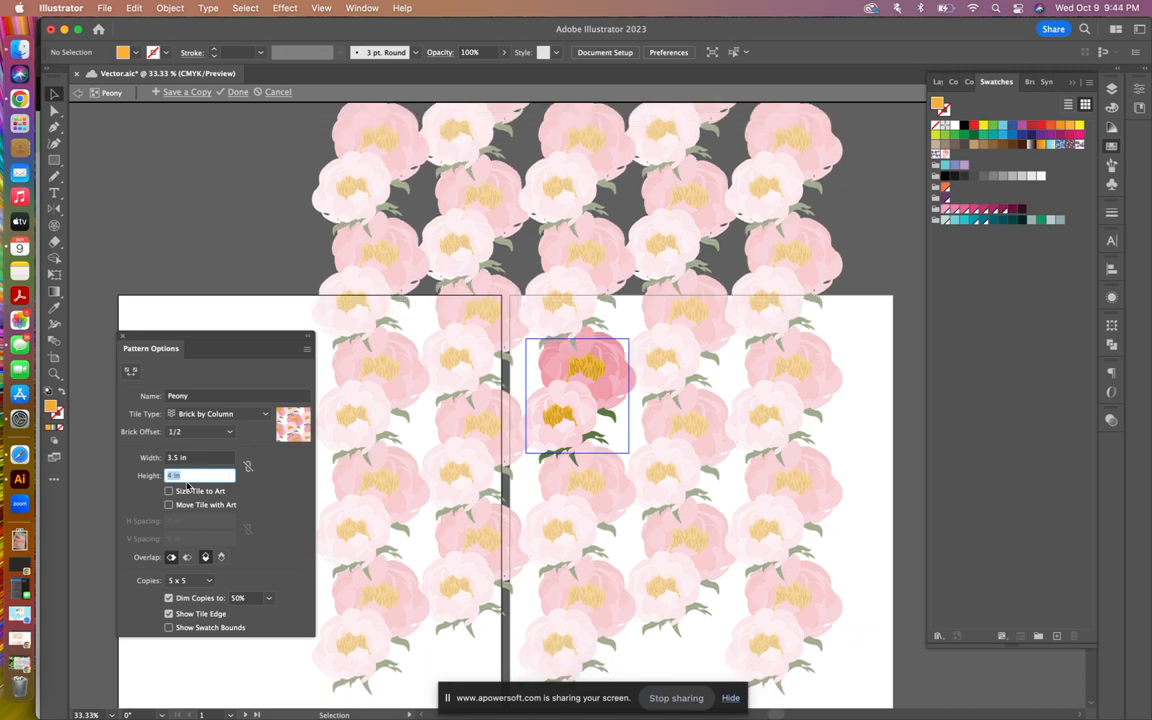
- Try a tile height of 3.75 in and return to 4 in
text(3.75)
key(Return)
text(4)
key(Return)
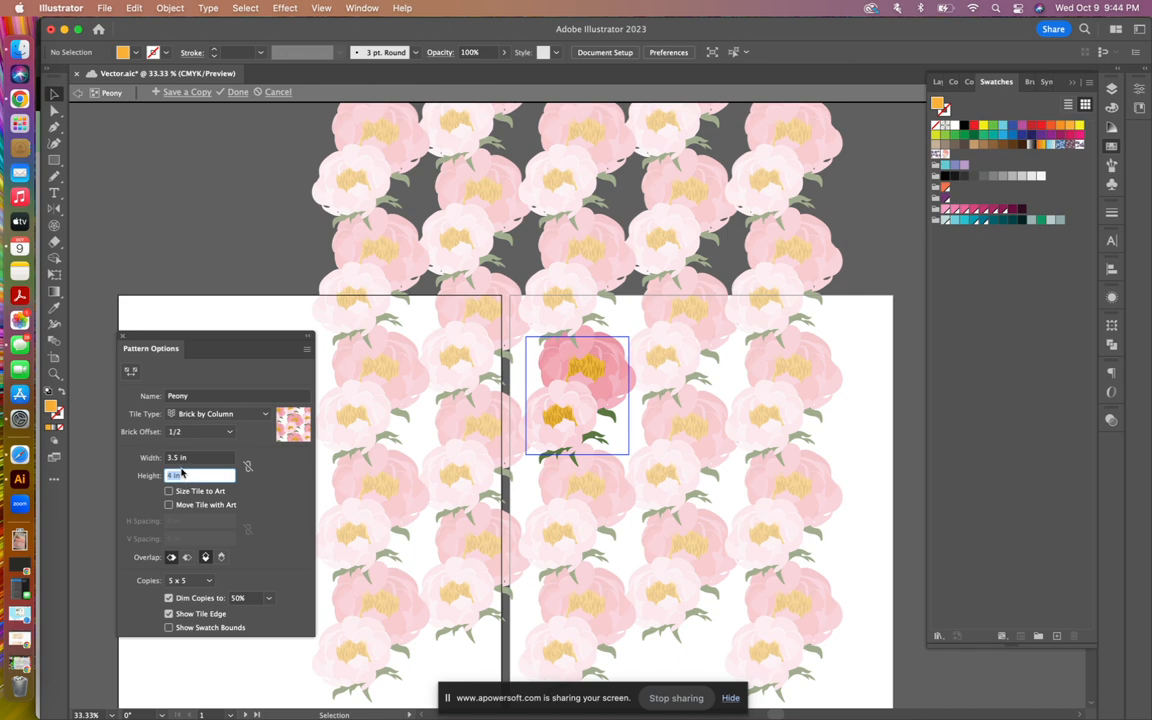
- Set the pattern tile's width to 3 in
click(195, 458)
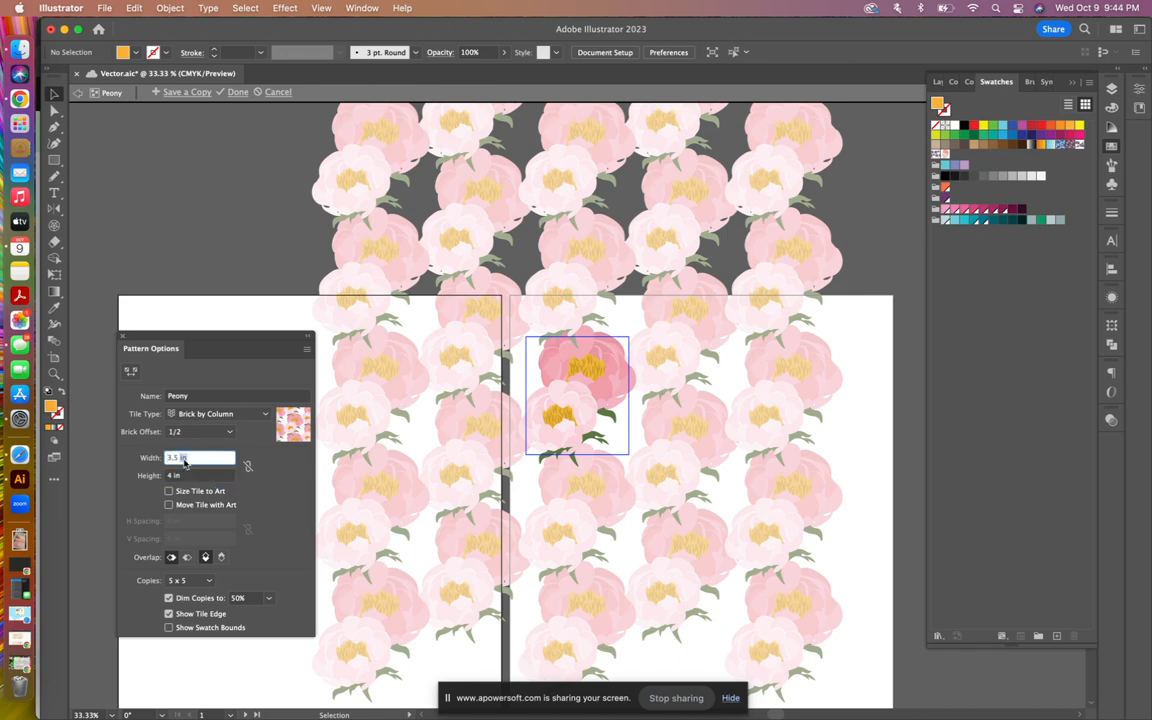
text(3)
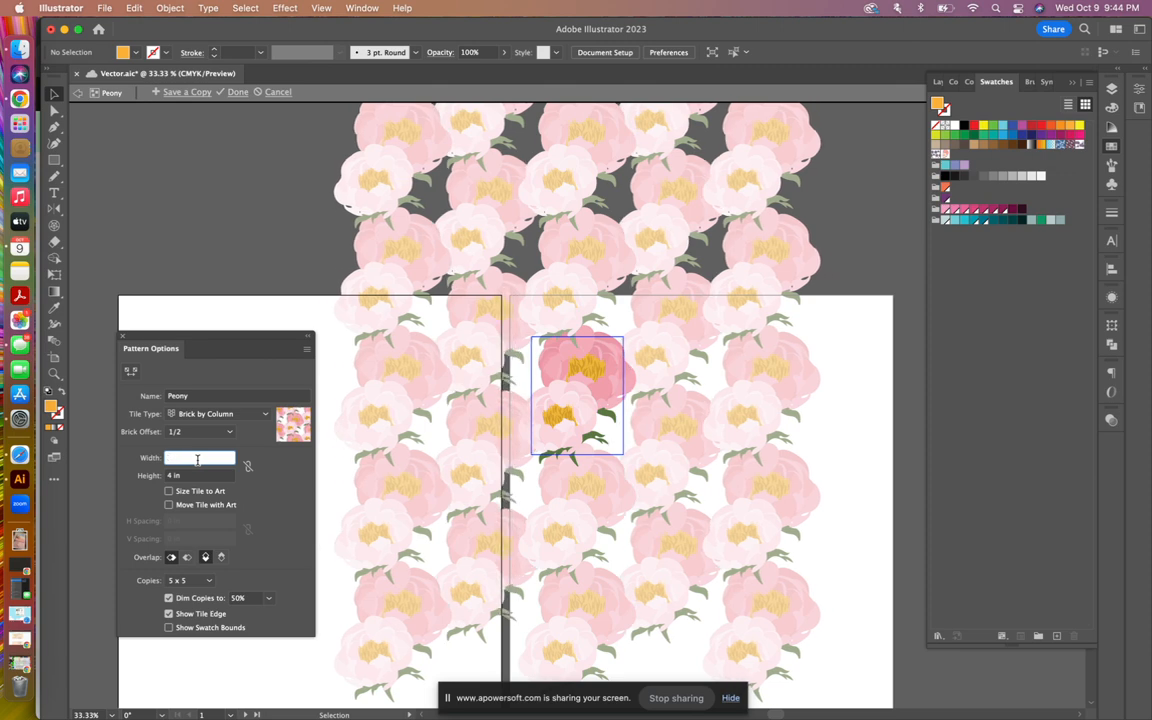
key(Return)
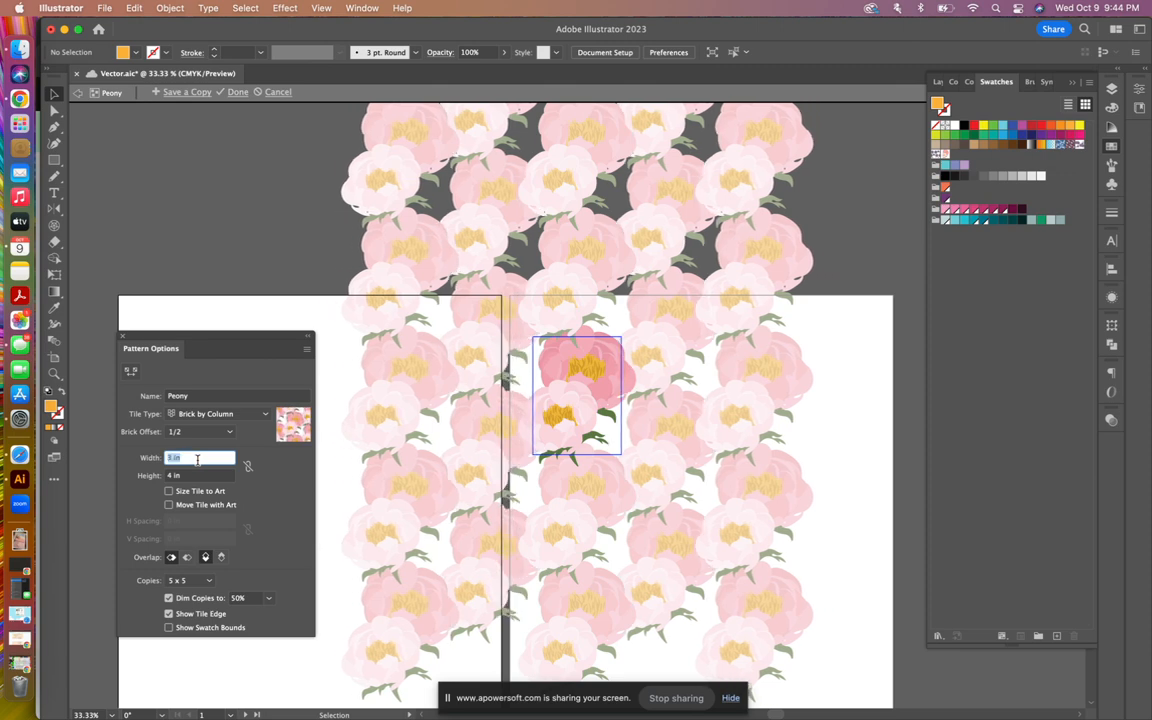
- Compare tile widths between 2.25 in and 3.25 in, ending back on 3 in
text(3.125)
key(Return)
key(Down)
key(Down)
key(Down)
key(Down)
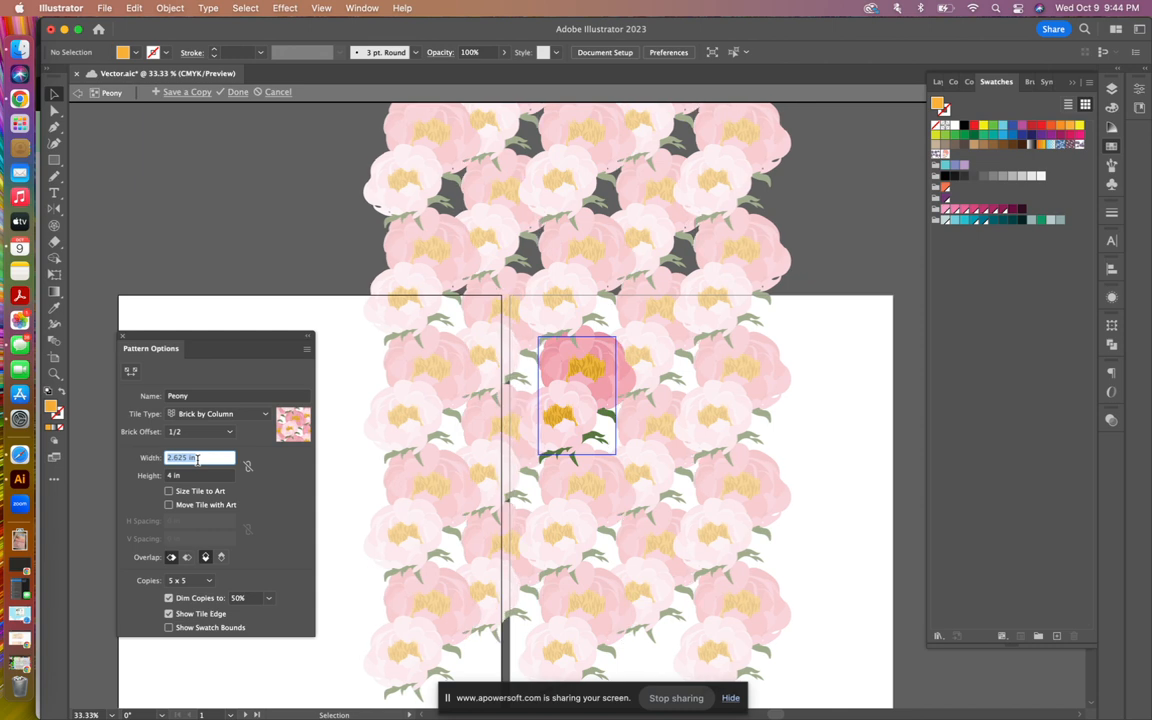
key(Down)
key(Down)
key(Down)
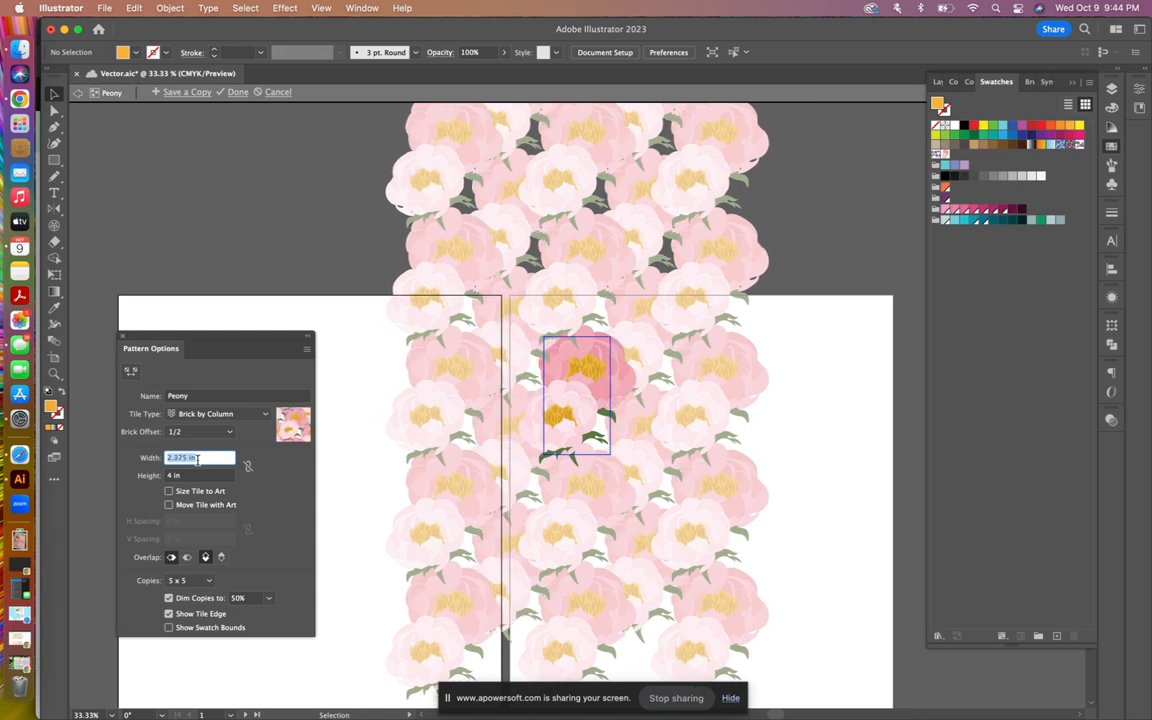
key(Up)
key(Up)
key(Up)
key(Up)
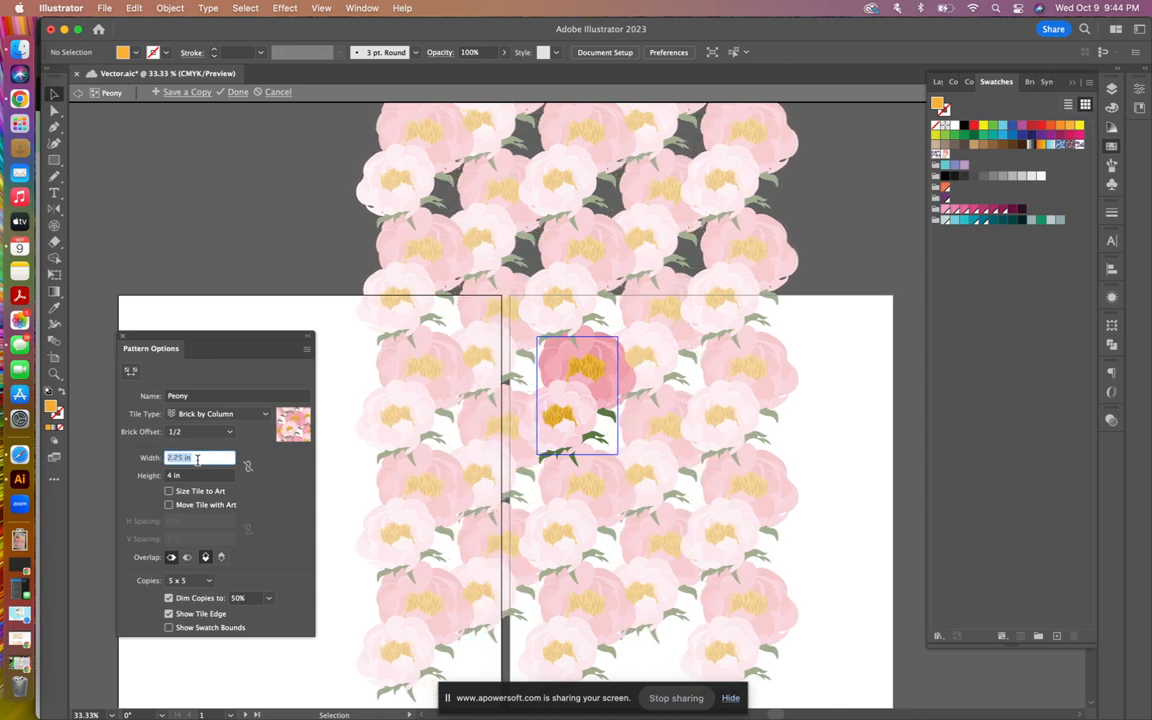
key(Up)
key(Up)
key(Up)
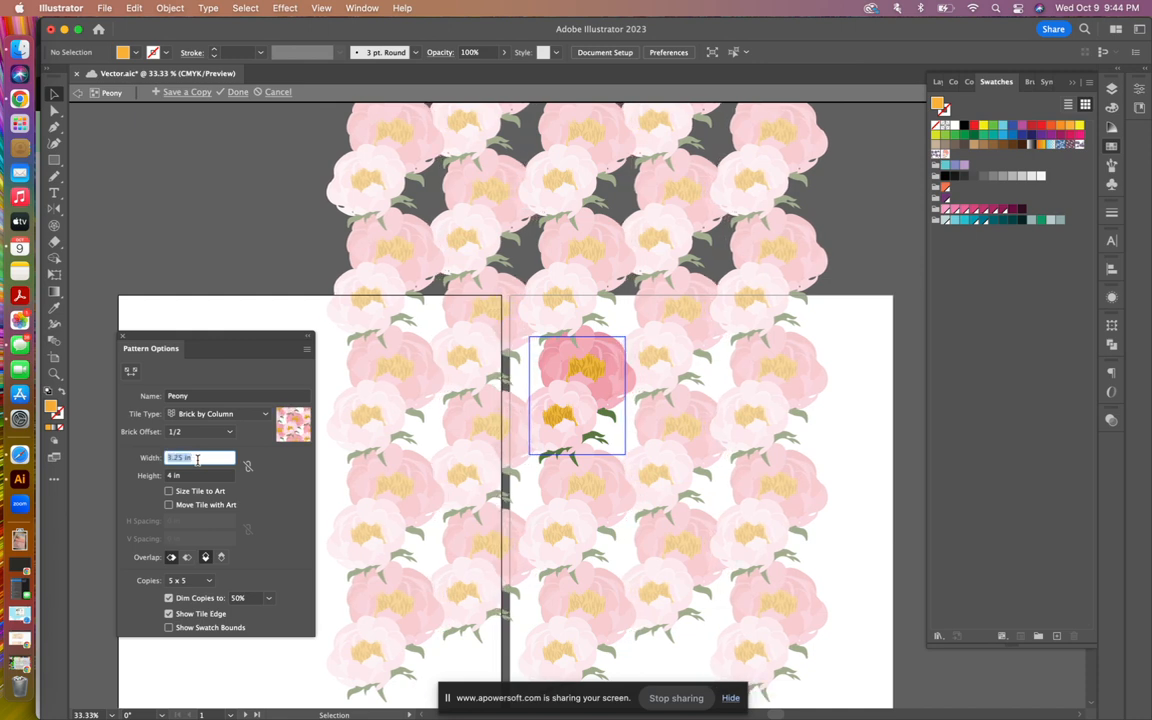
key(Down)
key(Down)
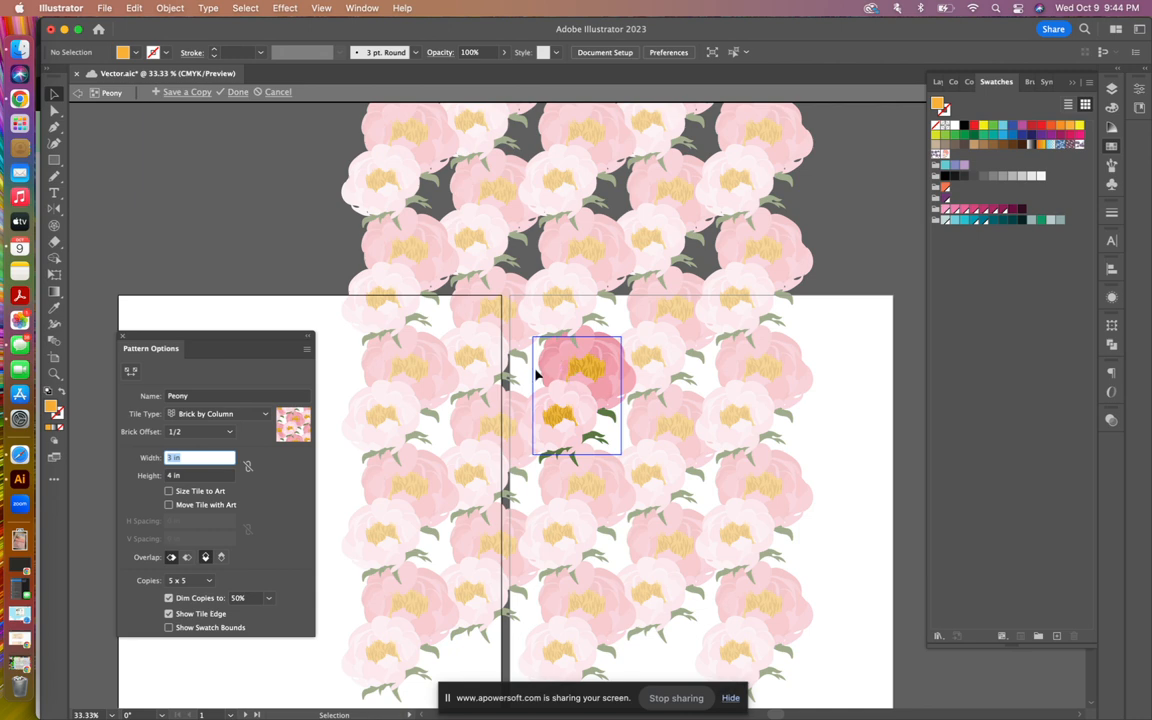
- Scale the peony group down to about half its size and paste a copy into the lower part of the tile
click(630, 444)
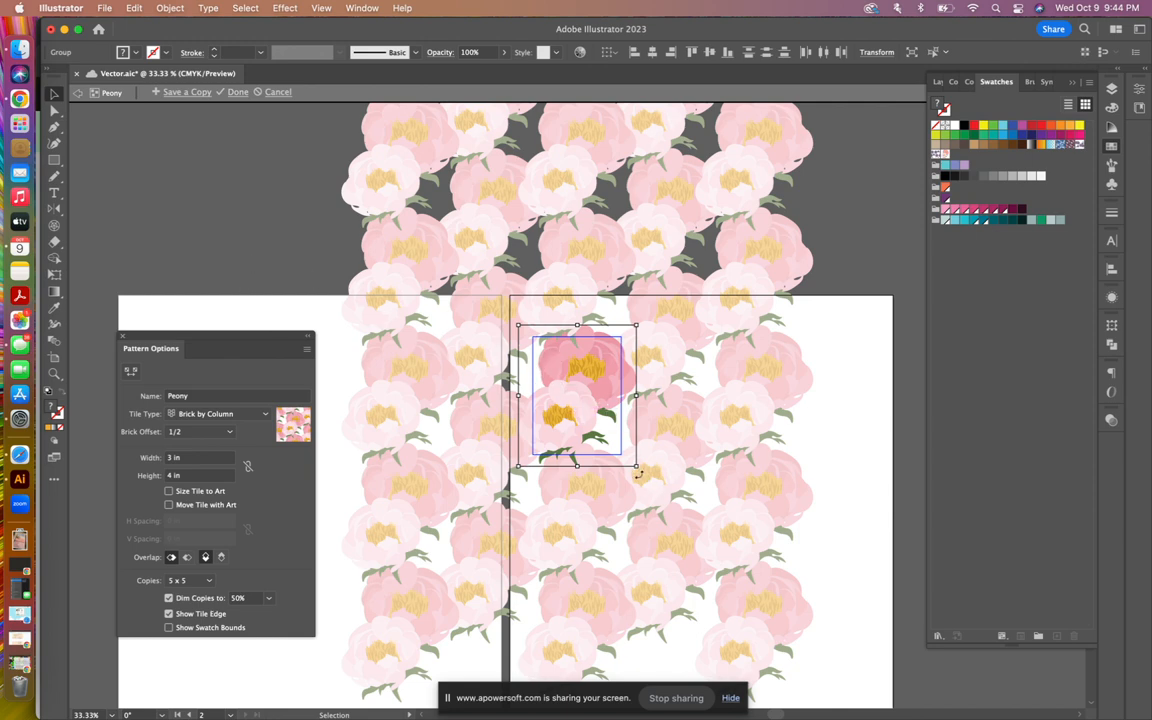
drag(636, 467, 566, 377)
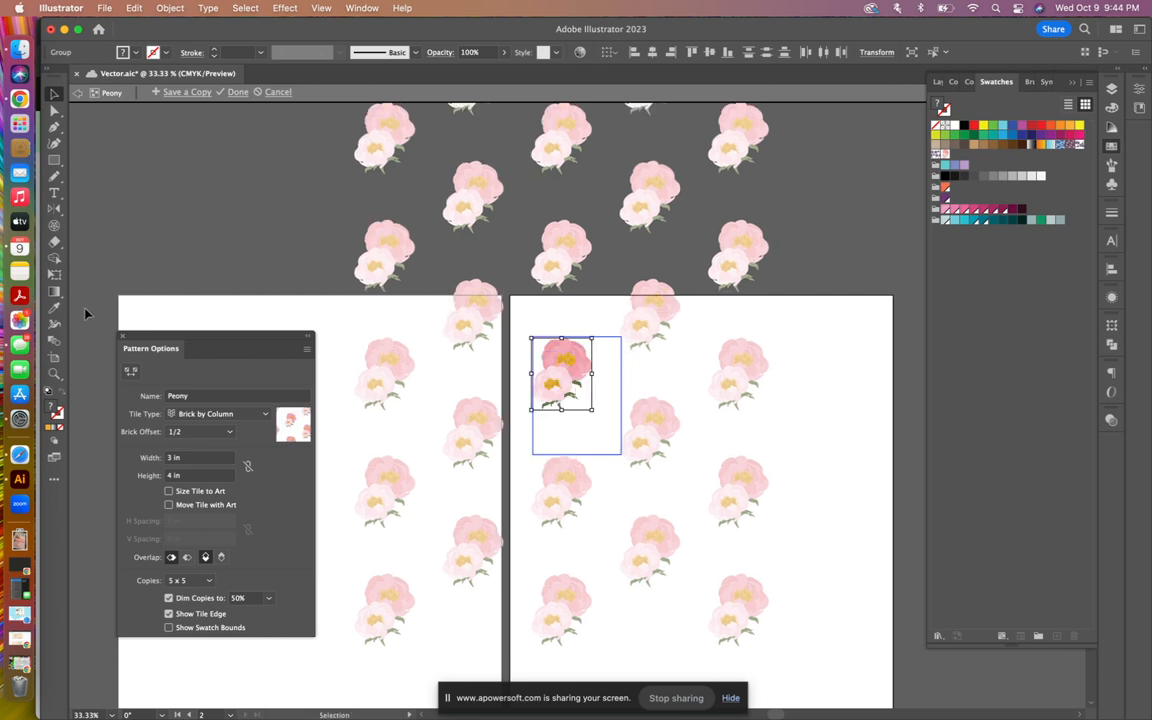
key(a)
key(super+v)
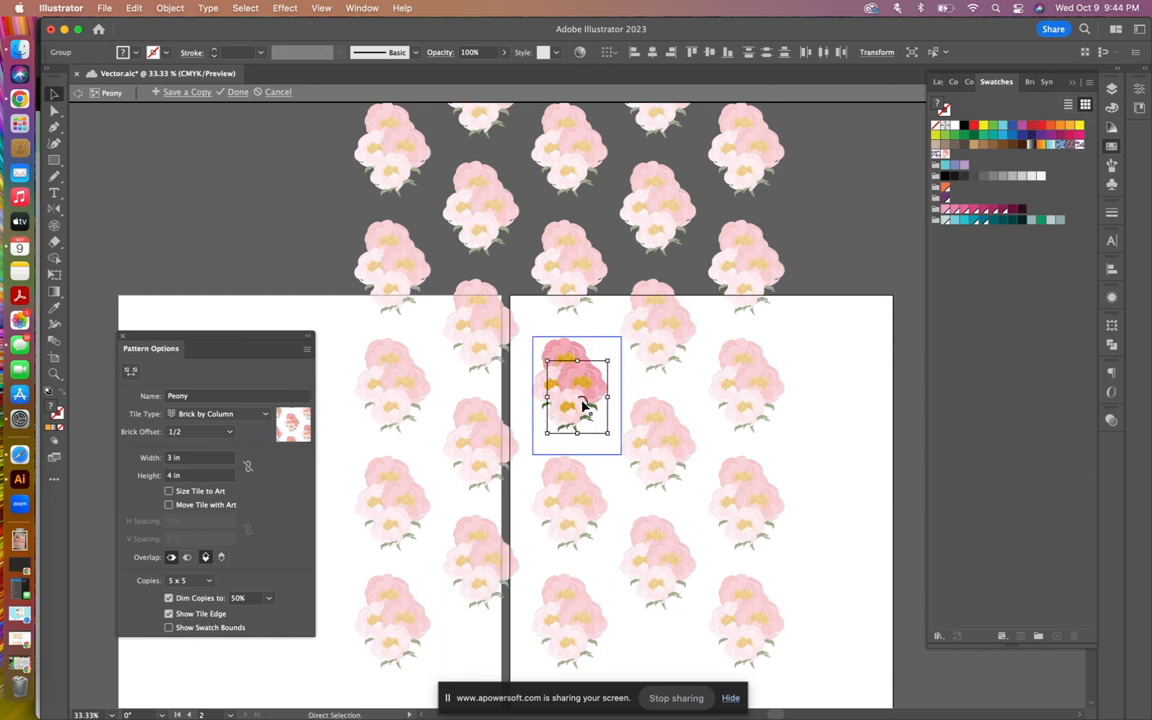
drag(586, 397, 632, 426)
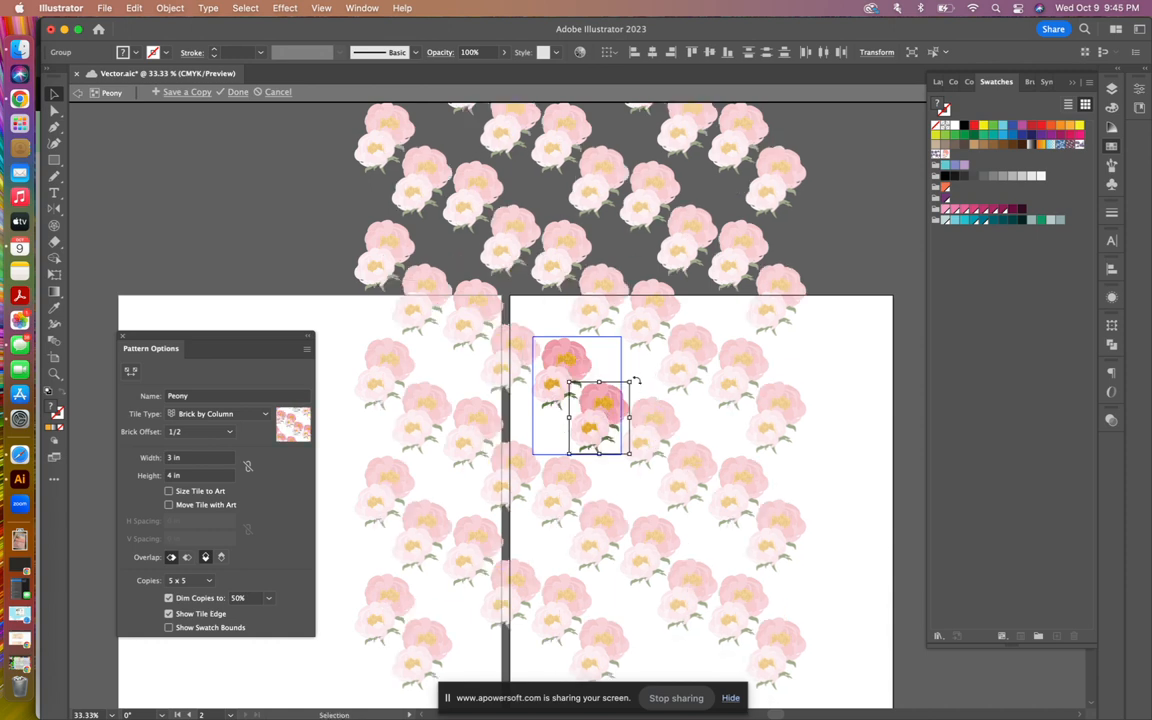
- Rotate the peony copy slightly clockwise and place it against the lower right of the original pair, leaving nothing selected
drag(636, 381, 668, 395)
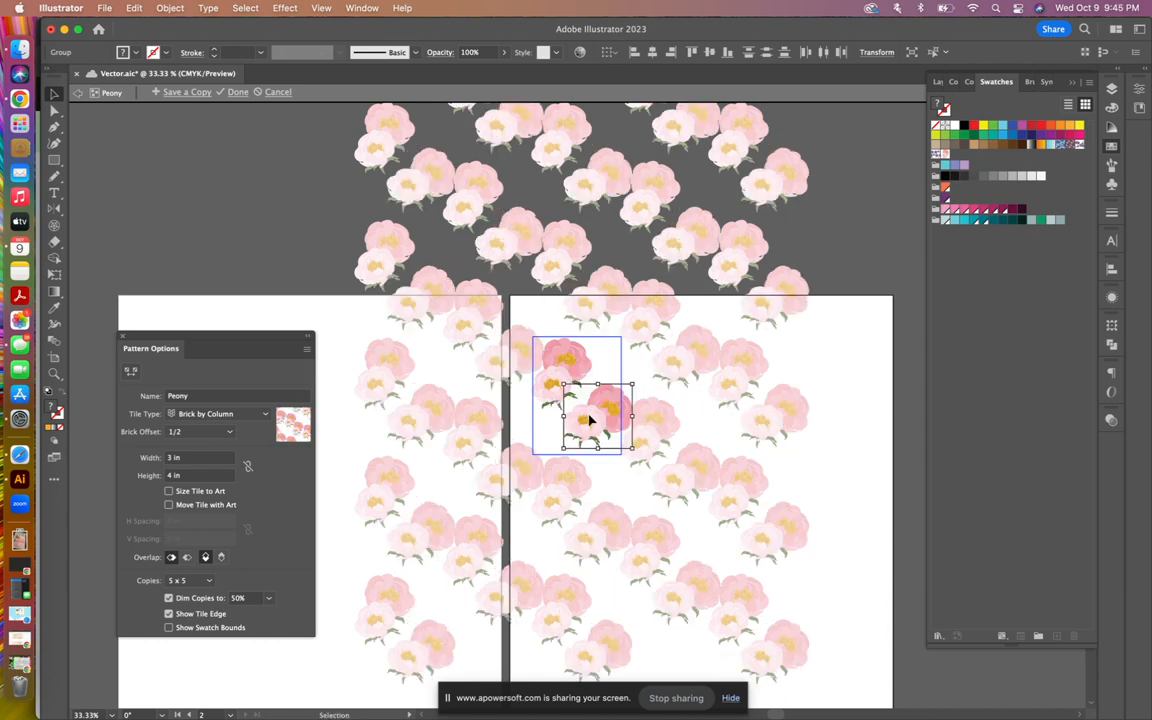
drag(590, 421, 576, 413)
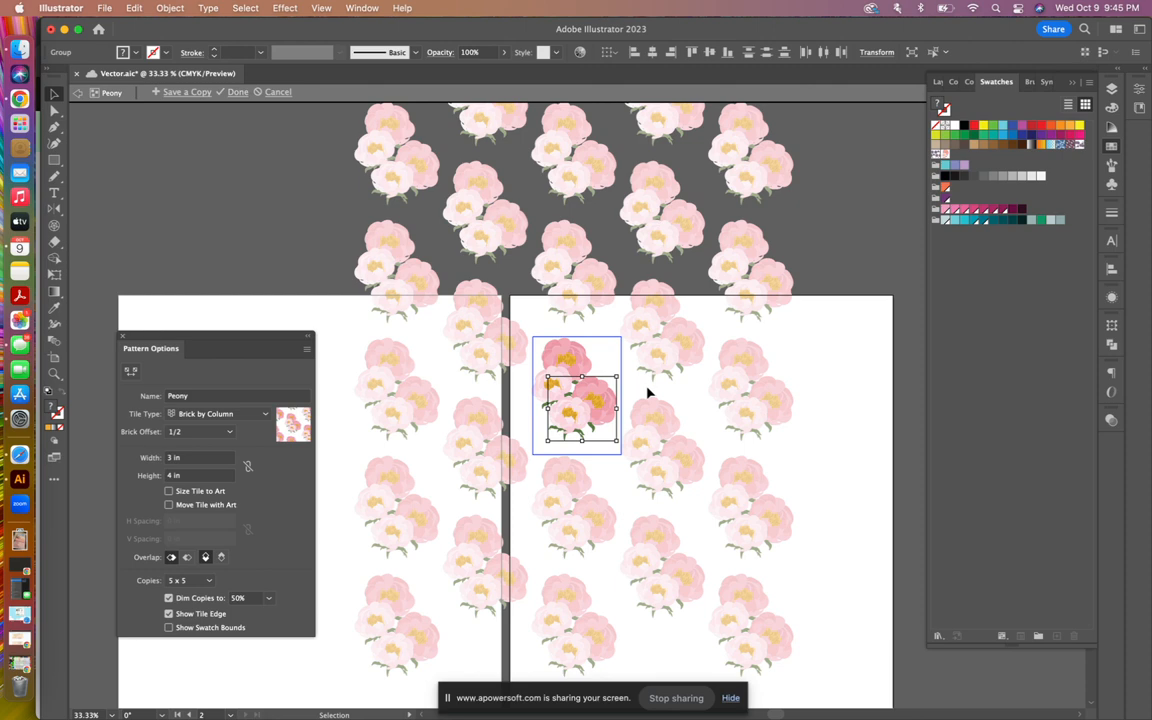
click(611, 448)
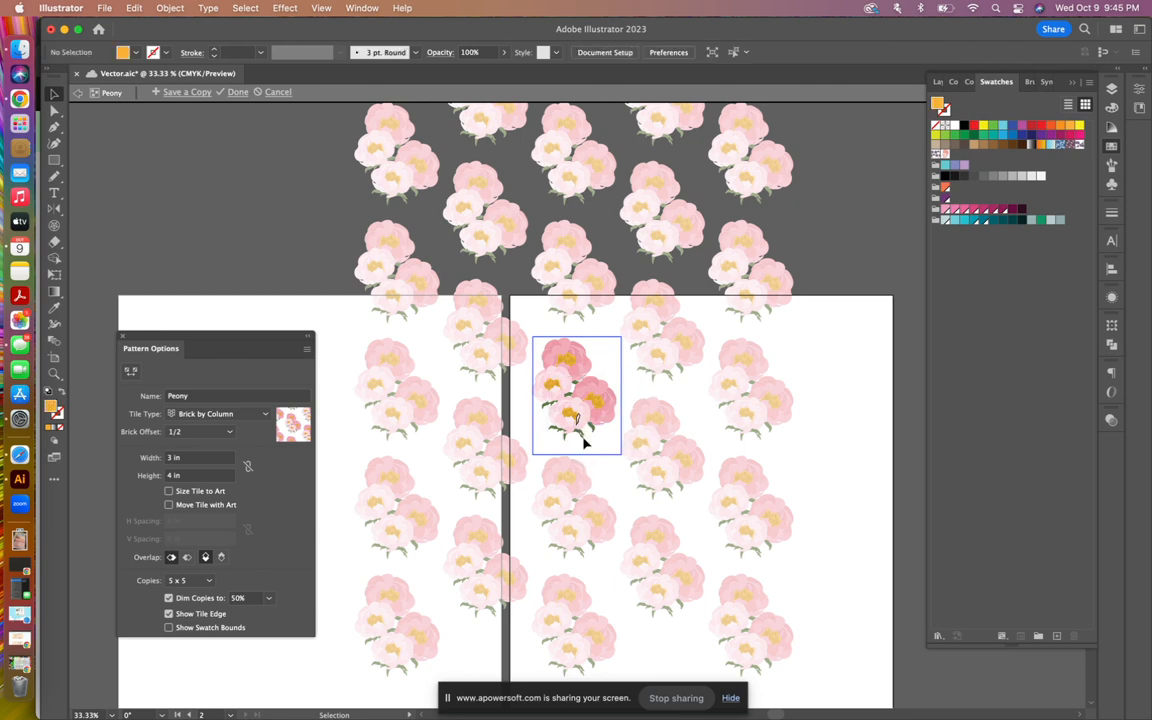
- Rearrange the copied flowers so the pale one sits upper right and the darker one nestles below the cluster's centre
mouse_move(576, 432)
mouse_down()
mouse_move(617, 372)
mouse_move(599, 362)
mouse_move(594, 420)
mouse_up()
click(636, 628)
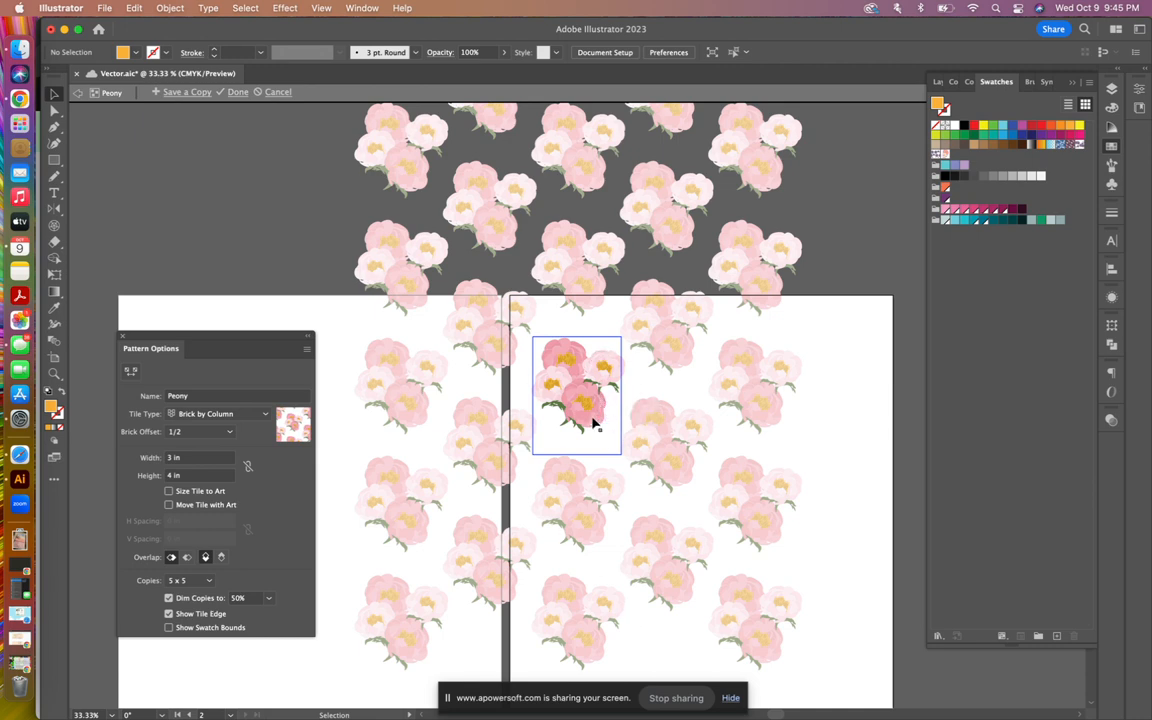
drag(594, 420, 591, 423)
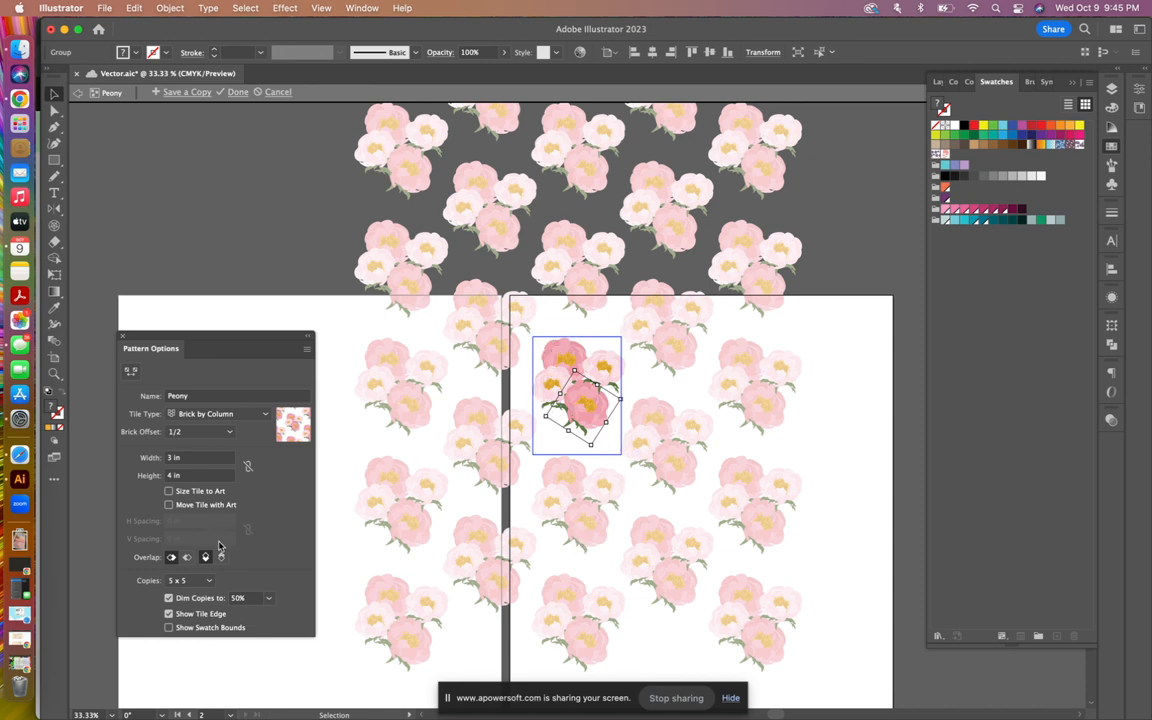
- Size the tile to the art and change the tile type, trying Brick by Row and ending on Hex by Column
click(169, 491)
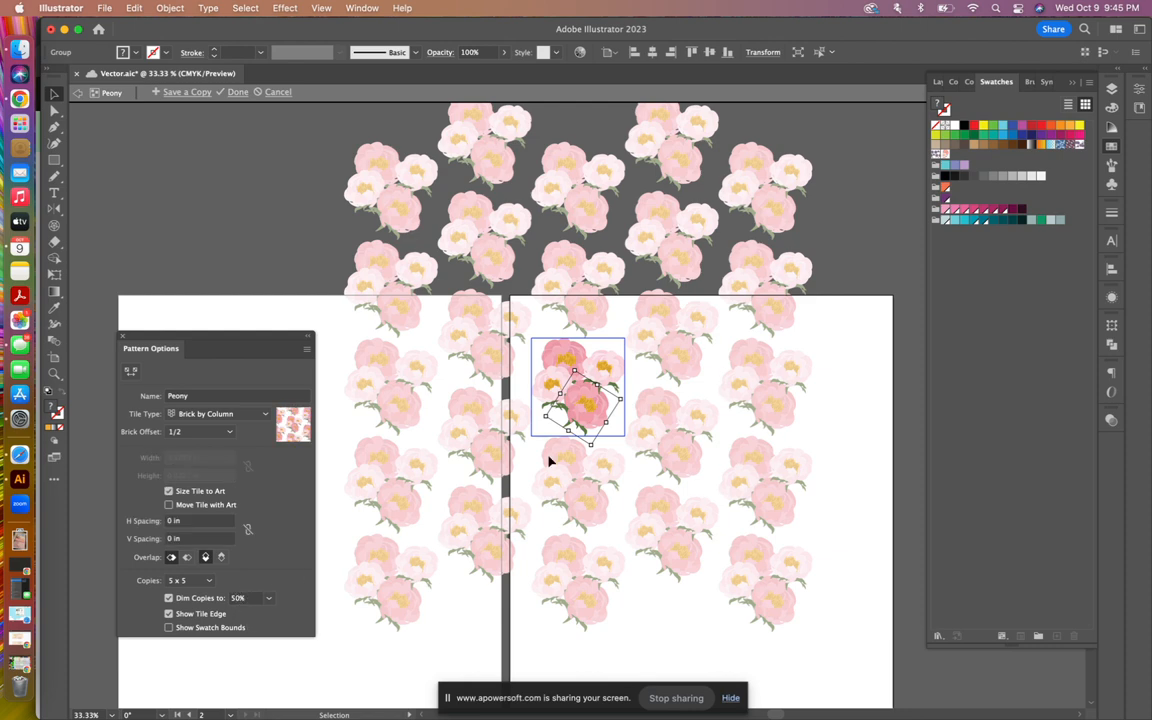
click(212, 414)
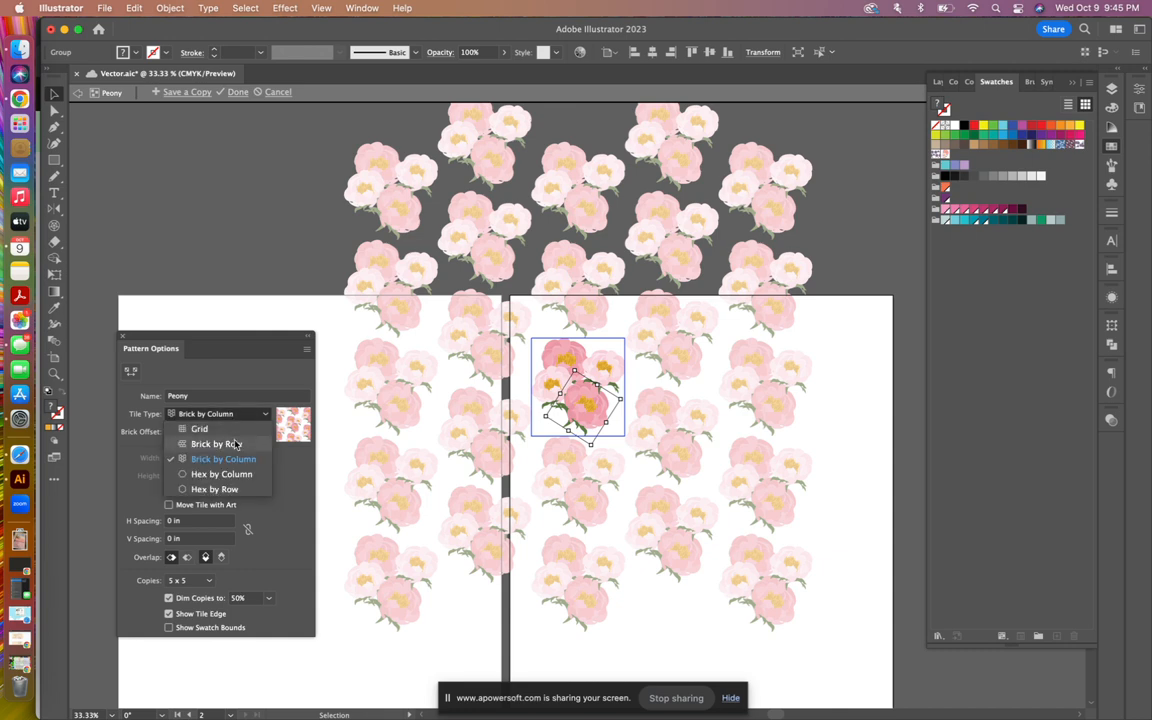
click(218, 444)
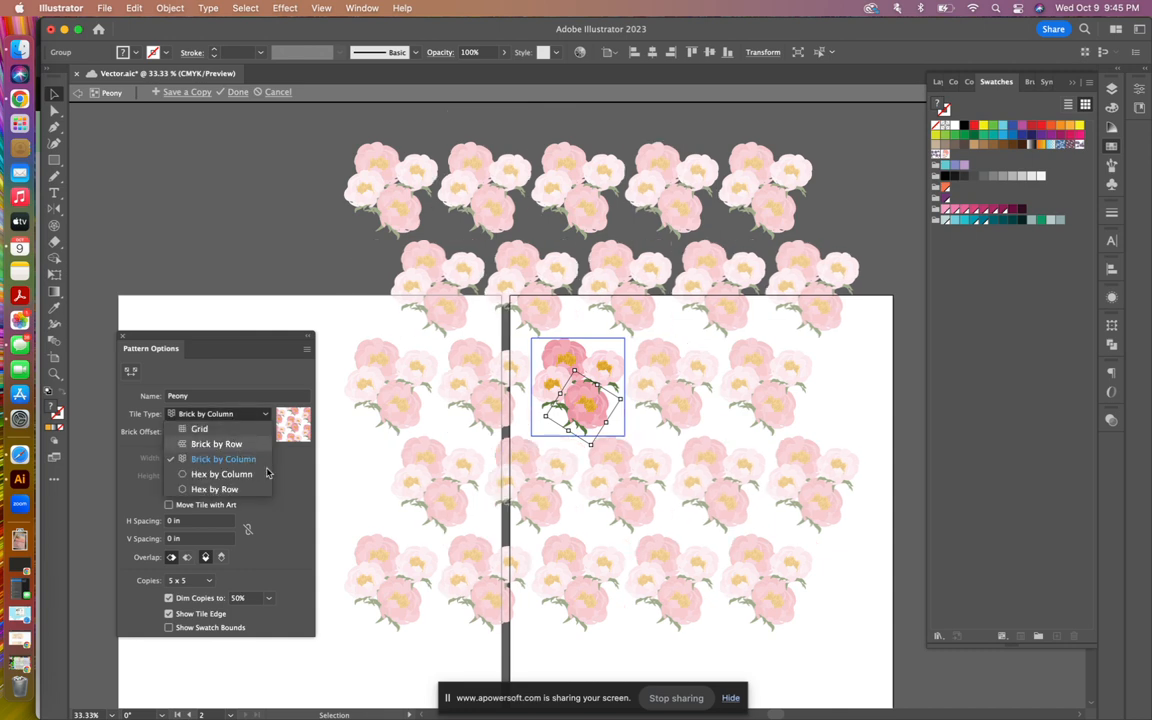
click(238, 418)
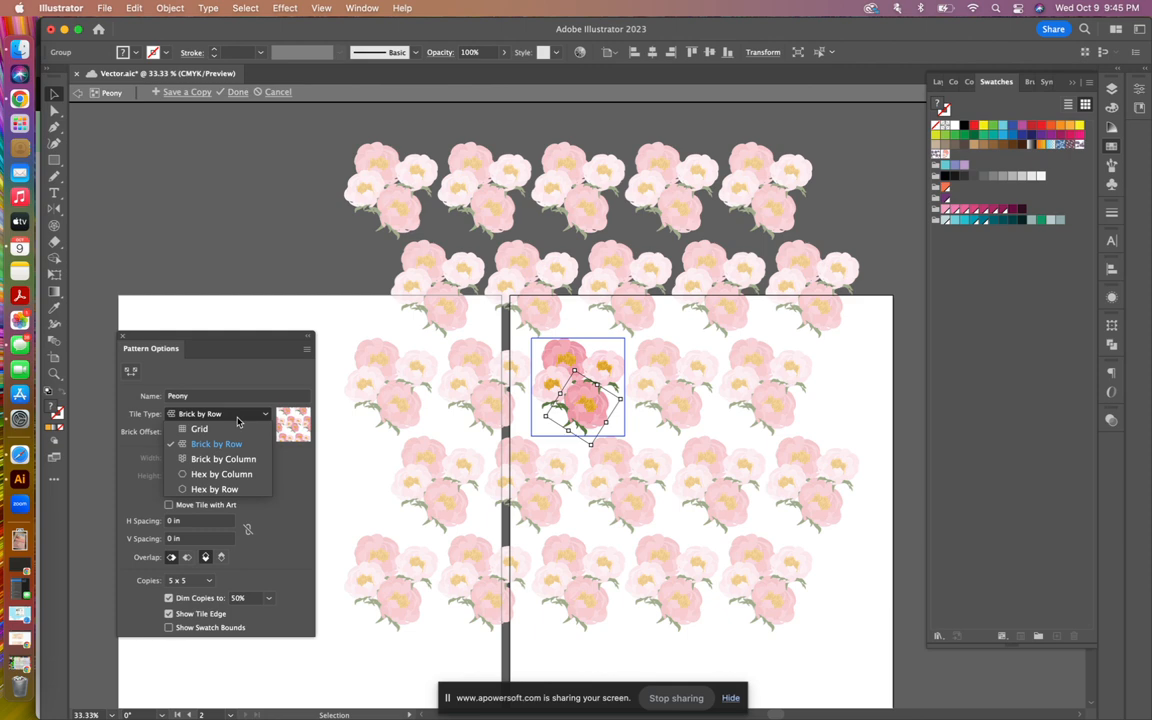
click(239, 473)
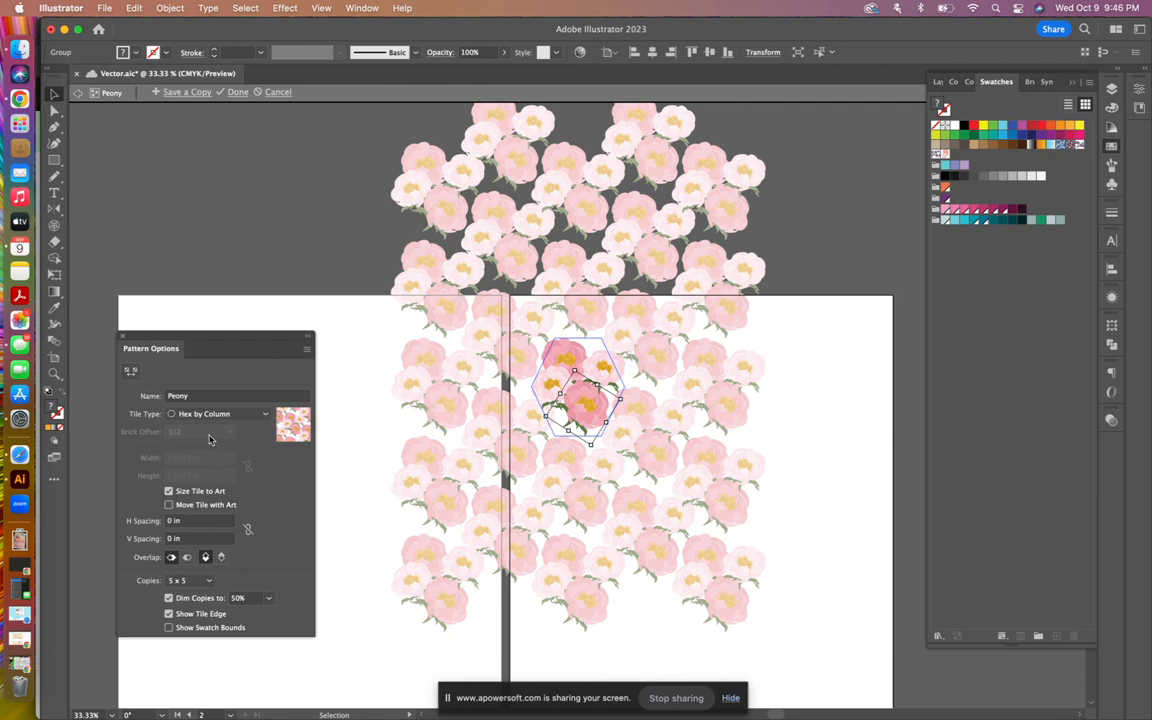
- Tighten the pattern's vertical tile spacing by testing values down to -0.375 in and easing it back one increment
click(170, 506)
click(170, 505)
double_click(178, 538)
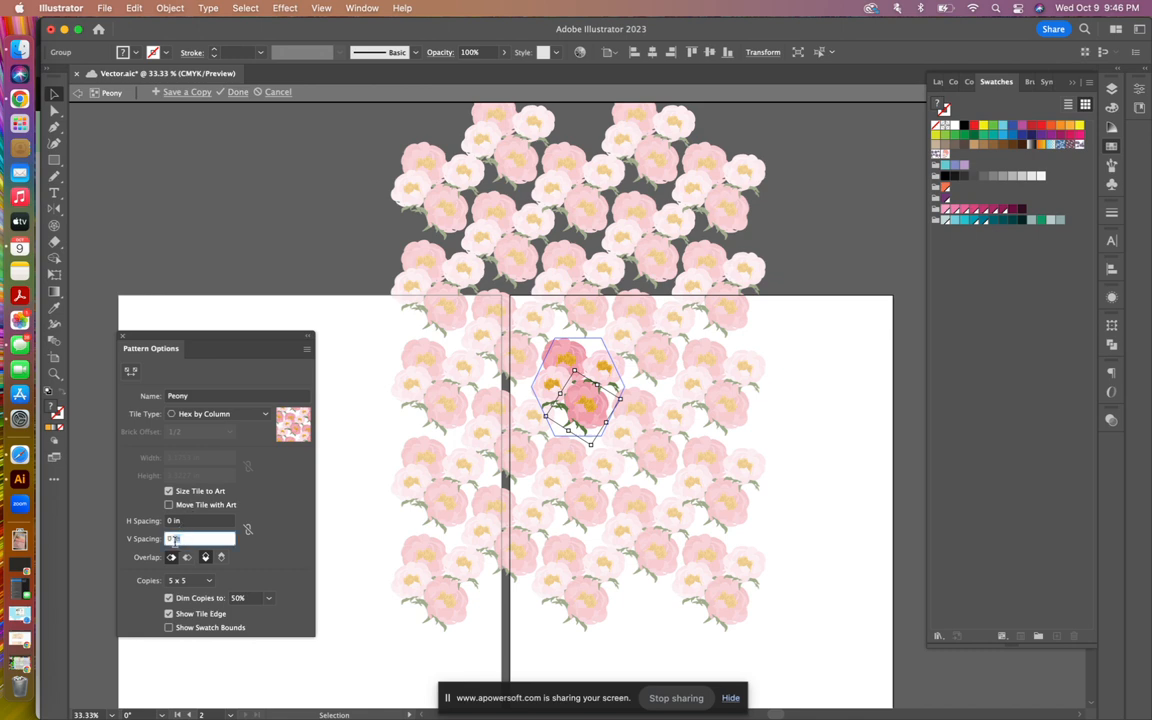
key(Up)
key(Up)
key(Up)
key(Down)
key(Down)
key(Down)
key(Down)
key(Down)
key(Down)
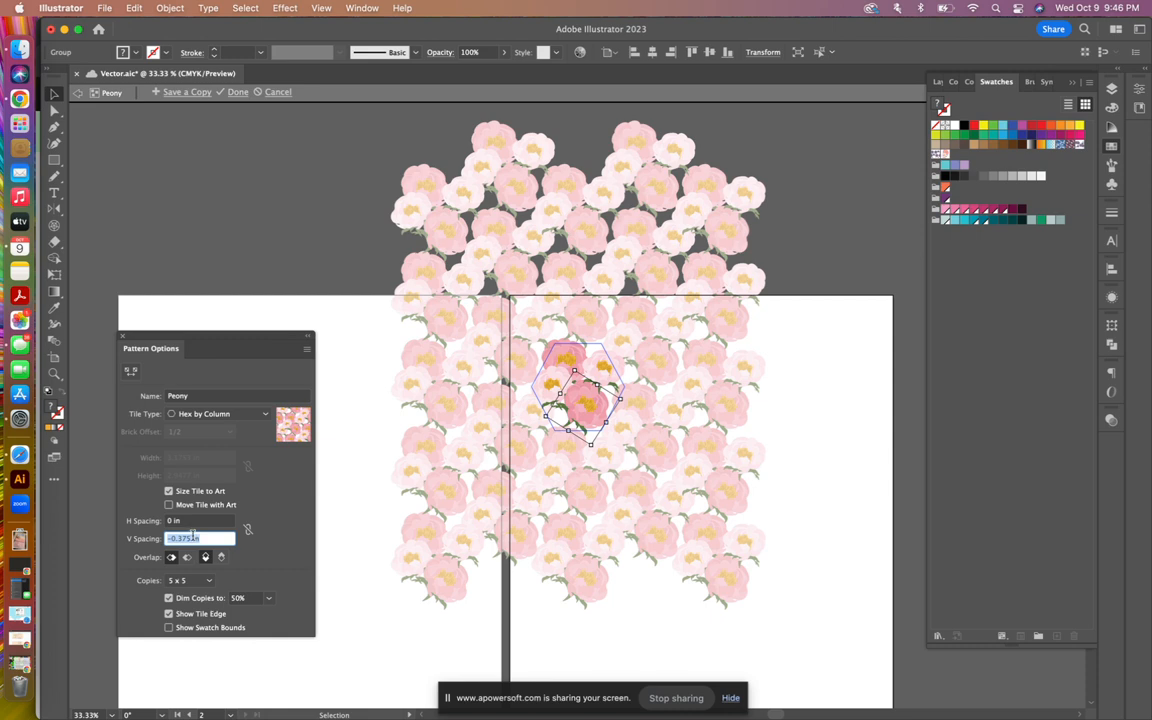
key(Up)
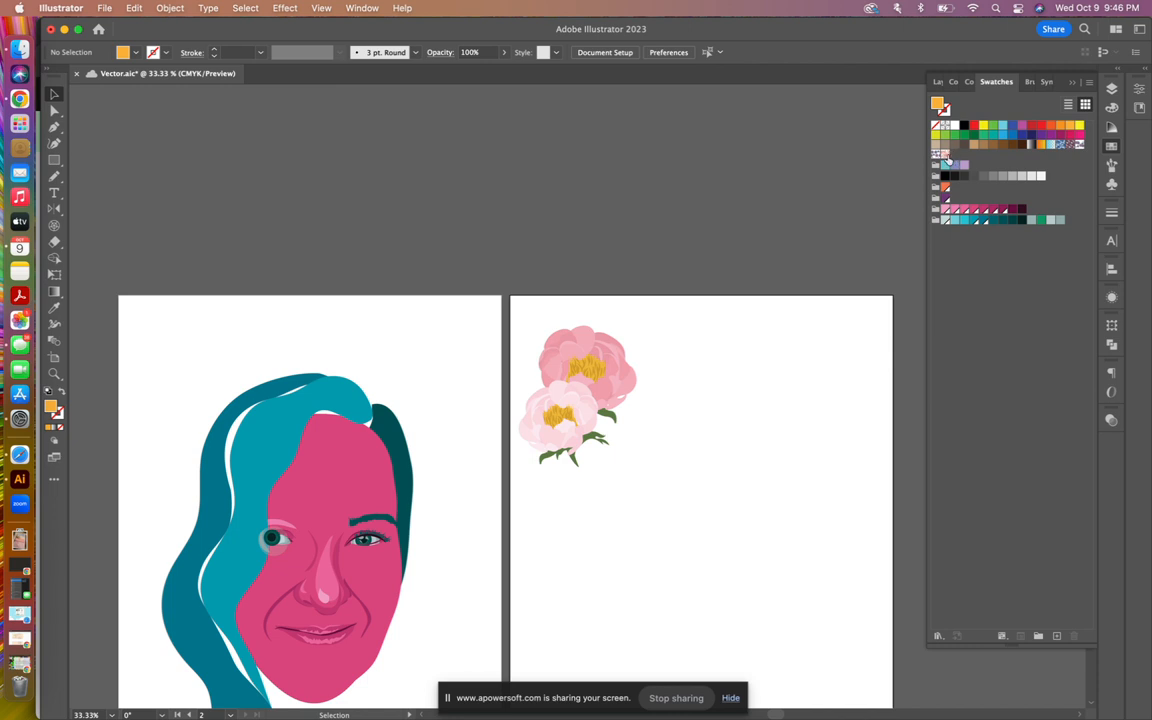
- Add a new layer above Eye Lid and name it Avatar Background
click(1073, 83)
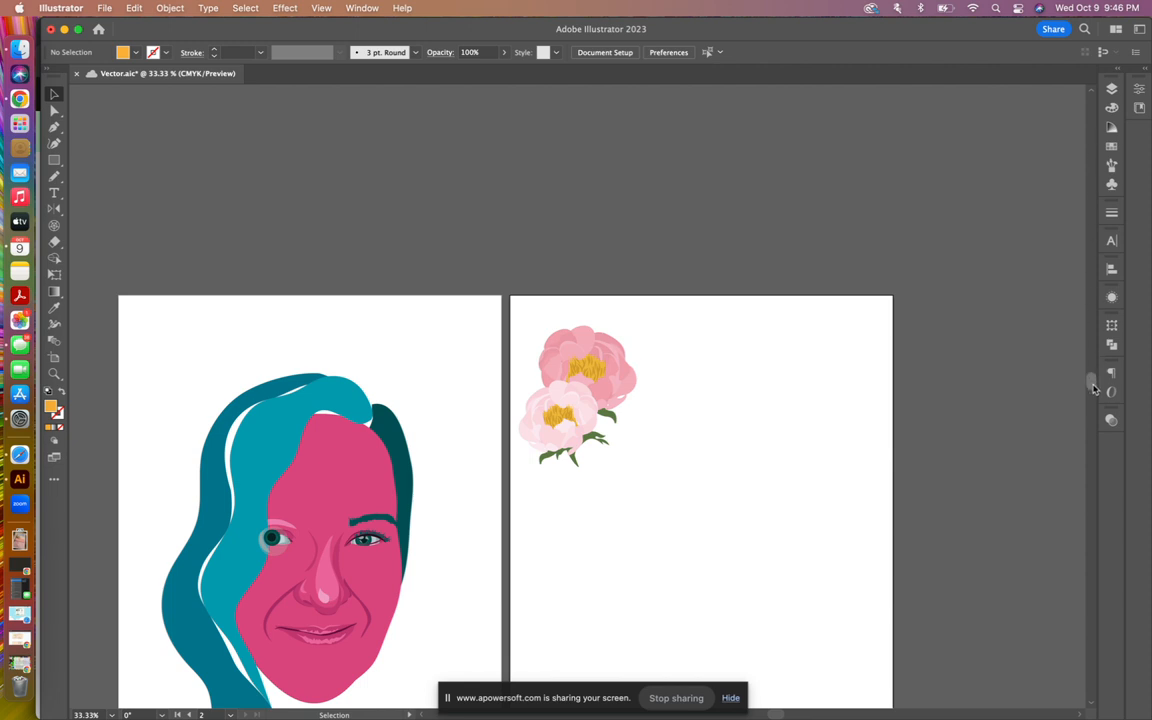
mouse_move(1091, 380)
mouse_down()
mouse_move(1094, 405)
mouse_move(1092, 394)
mouse_up()
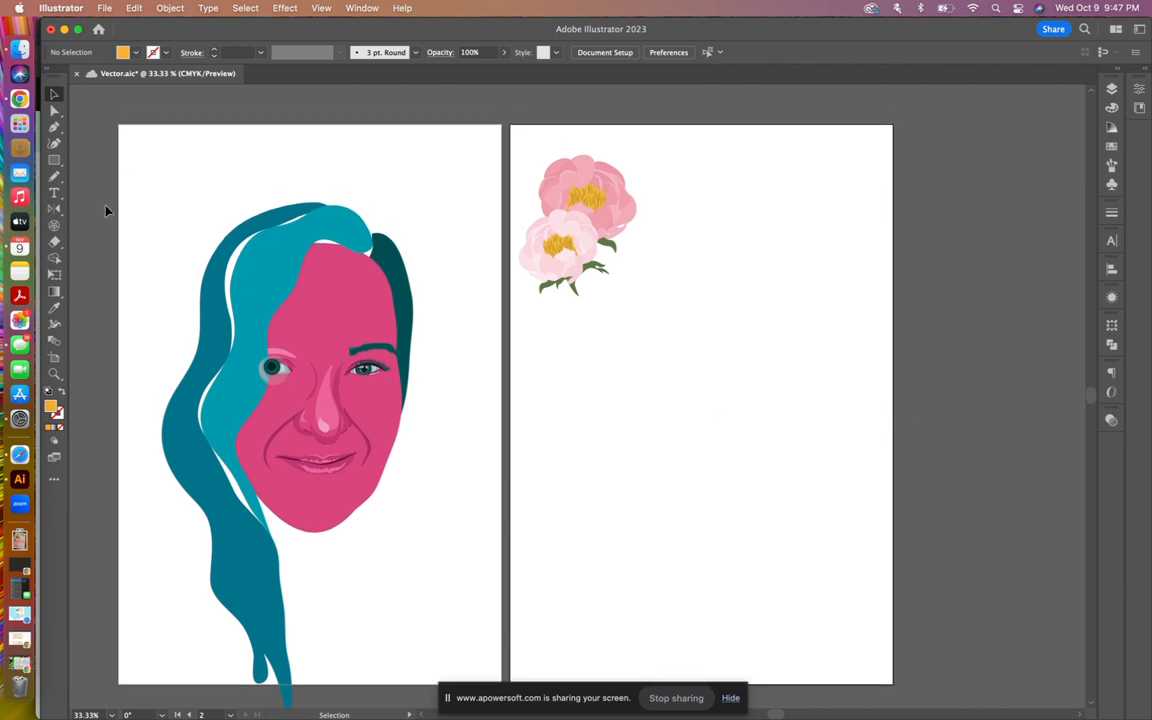
click(55, 160)
click(1111, 90)
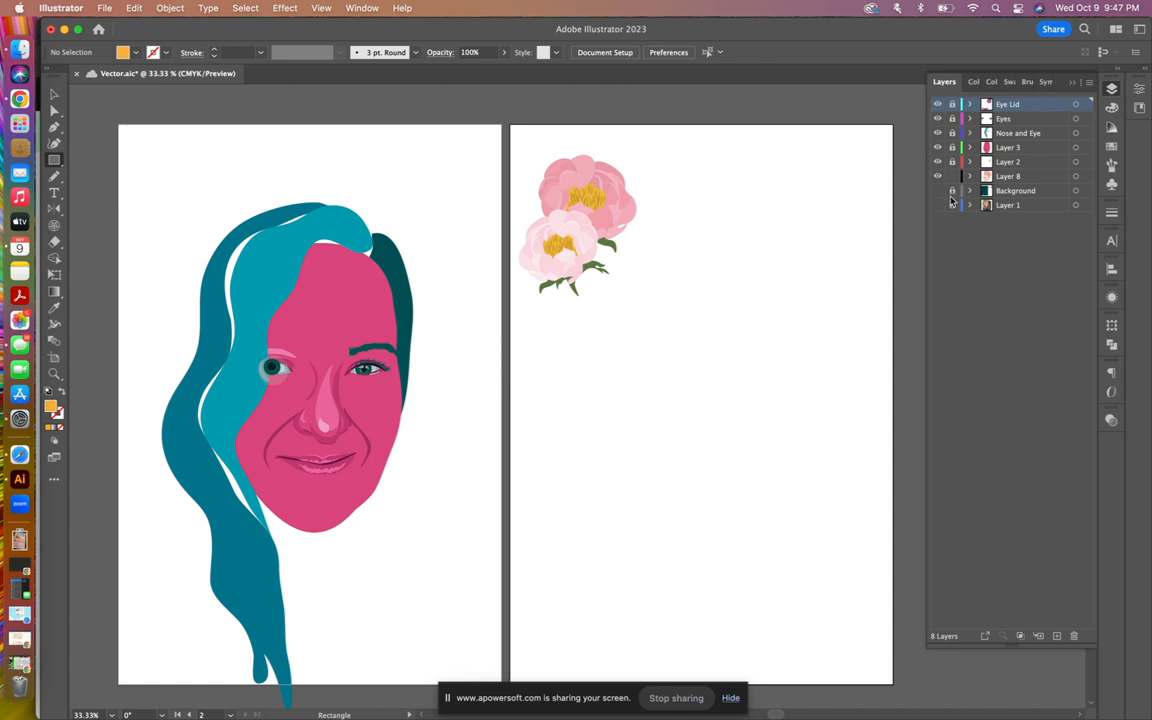
click(1056, 636)
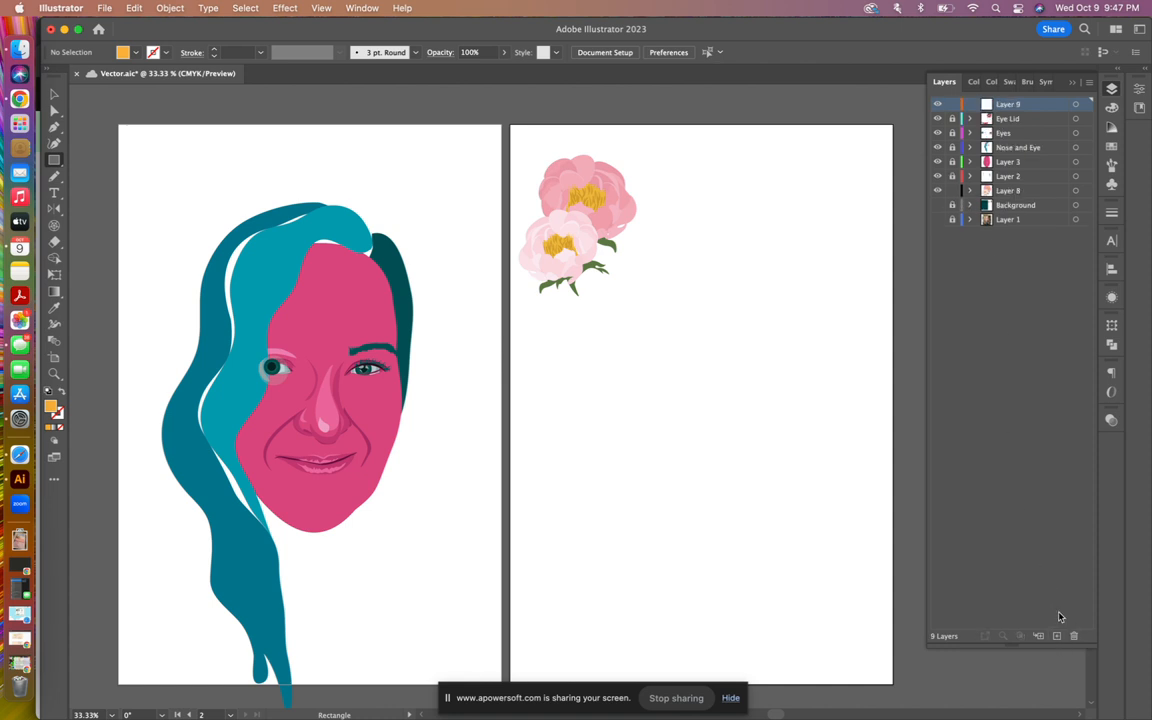
double_click(1008, 104)
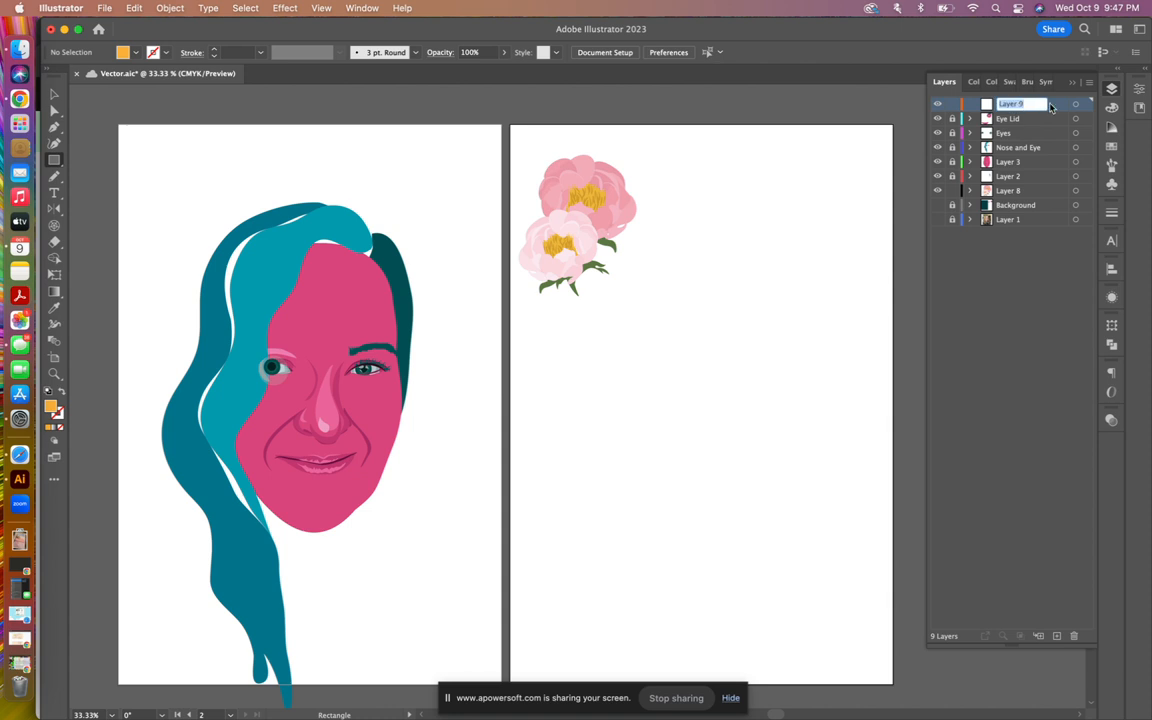
text(4vatar Background)
key(Return)
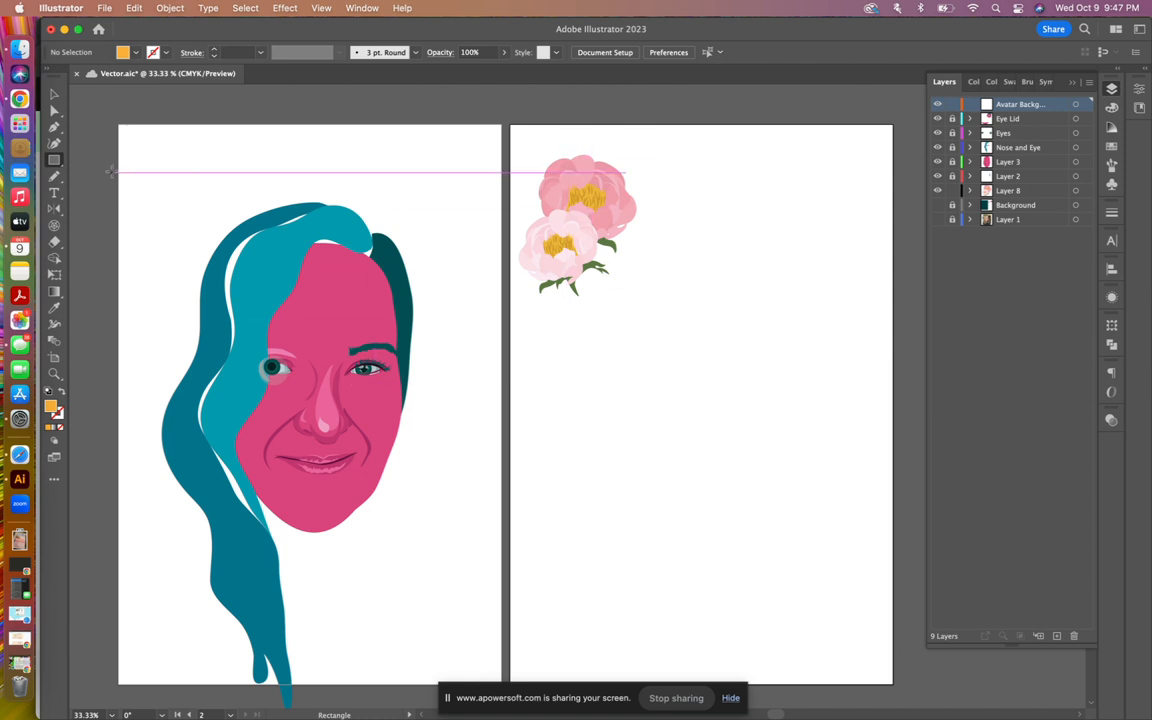
- Cover the portrait artboard with a rectangle filled with the peony pattern and move the Avatar Background layer below Layer 8
mouse_move(116, 122)
mouse_down()
mouse_move(427, 491)
mouse_move(506, 688)
mouse_up()
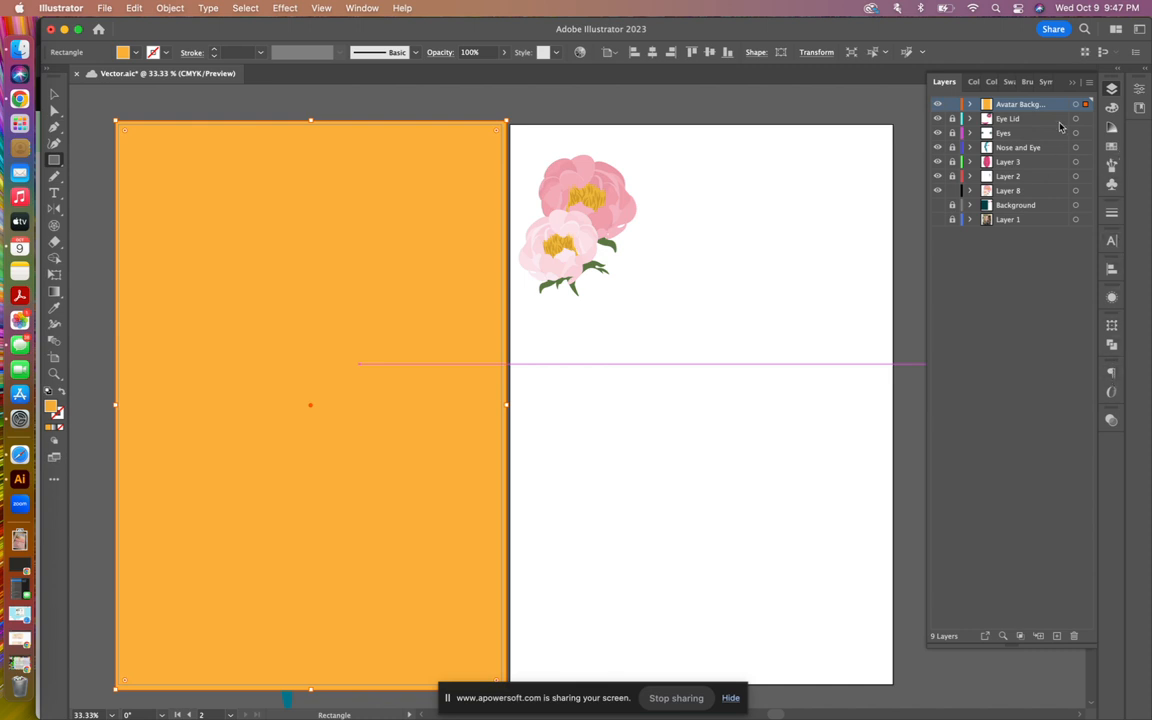
click(1010, 81)
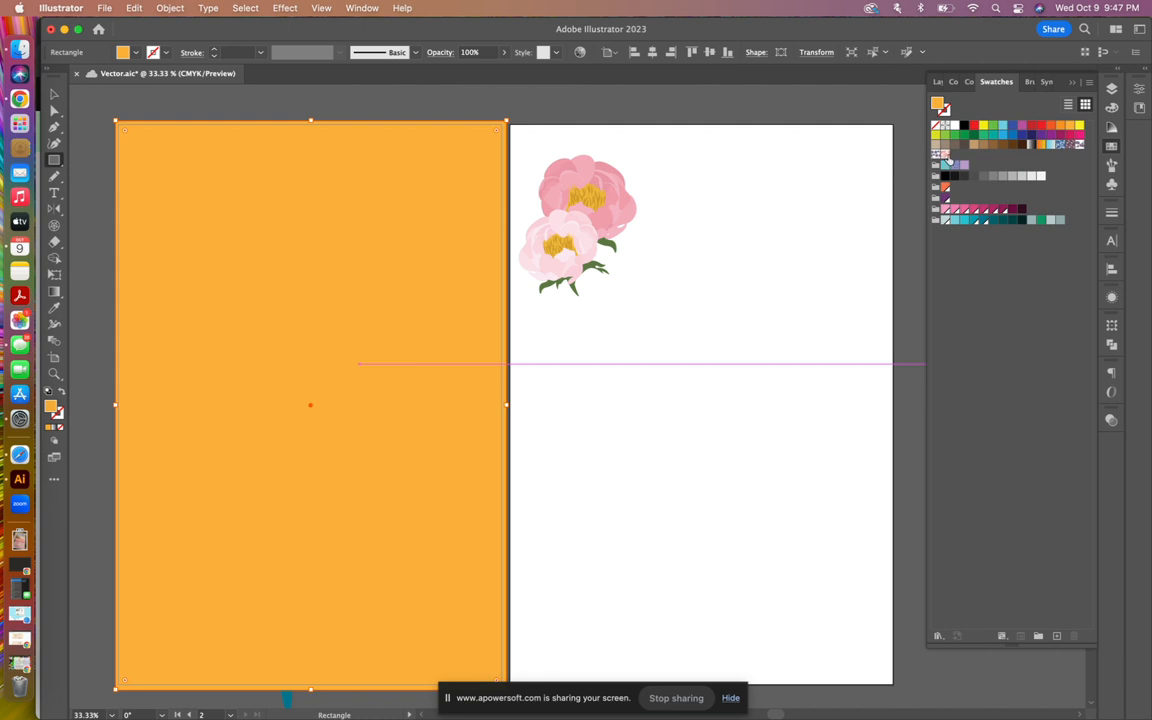
click(941, 155)
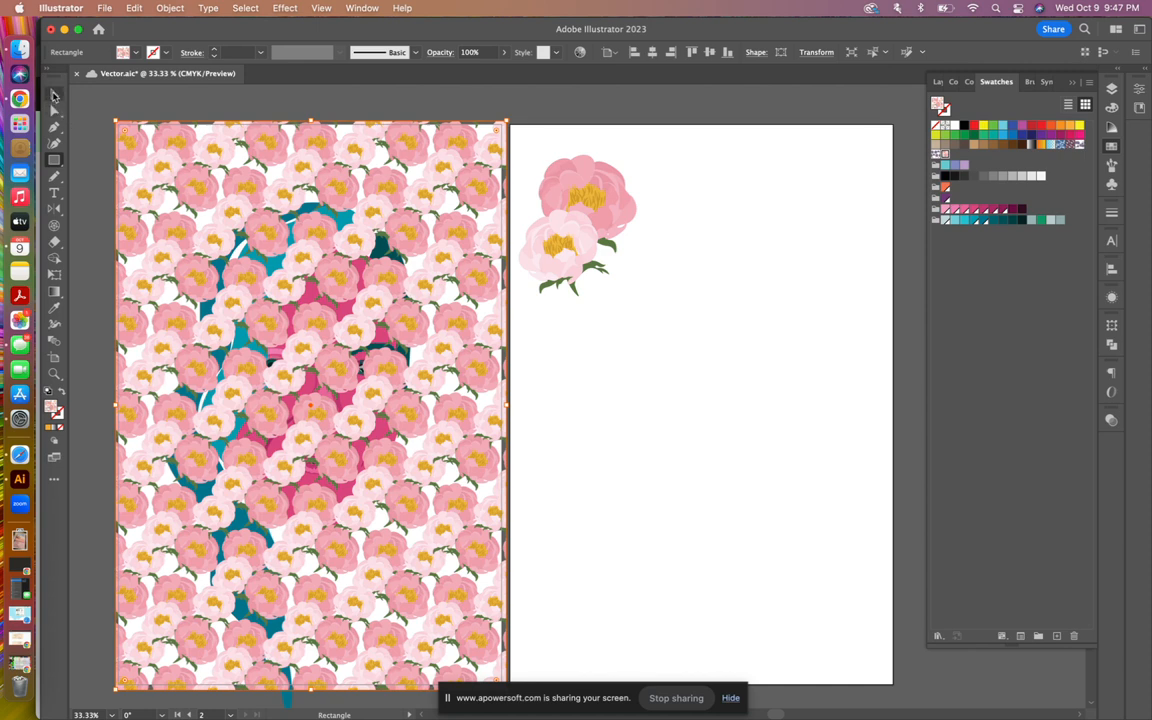
click(938, 81)
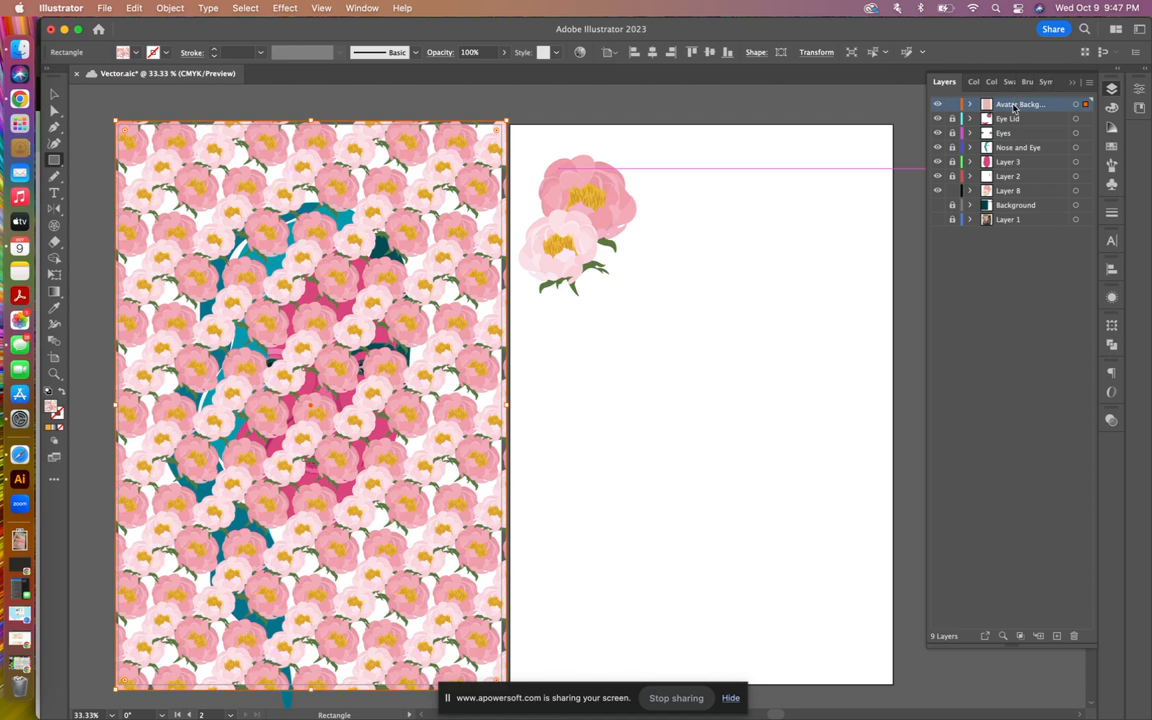
drag(1013, 107, 1005, 198)
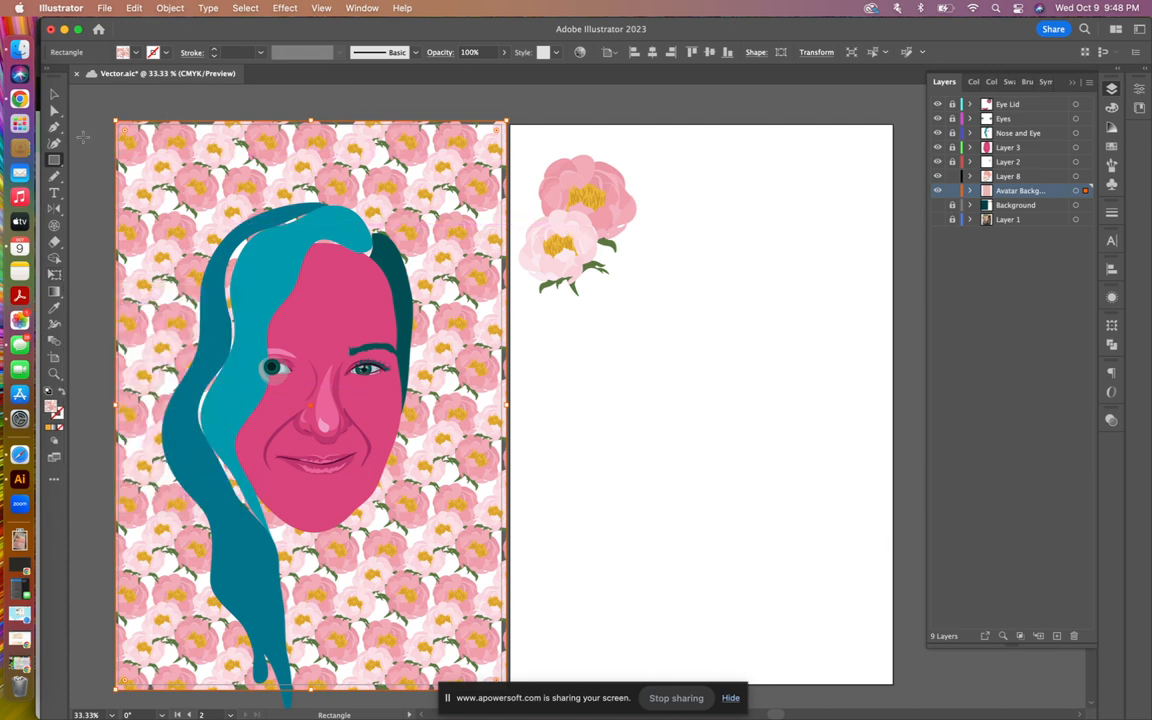
- Draw a slightly larger rectangle around the artboard, fill it with dark teal sampled from the hair, and place it behind the pattern rectangle
drag(102, 104, 526, 697)
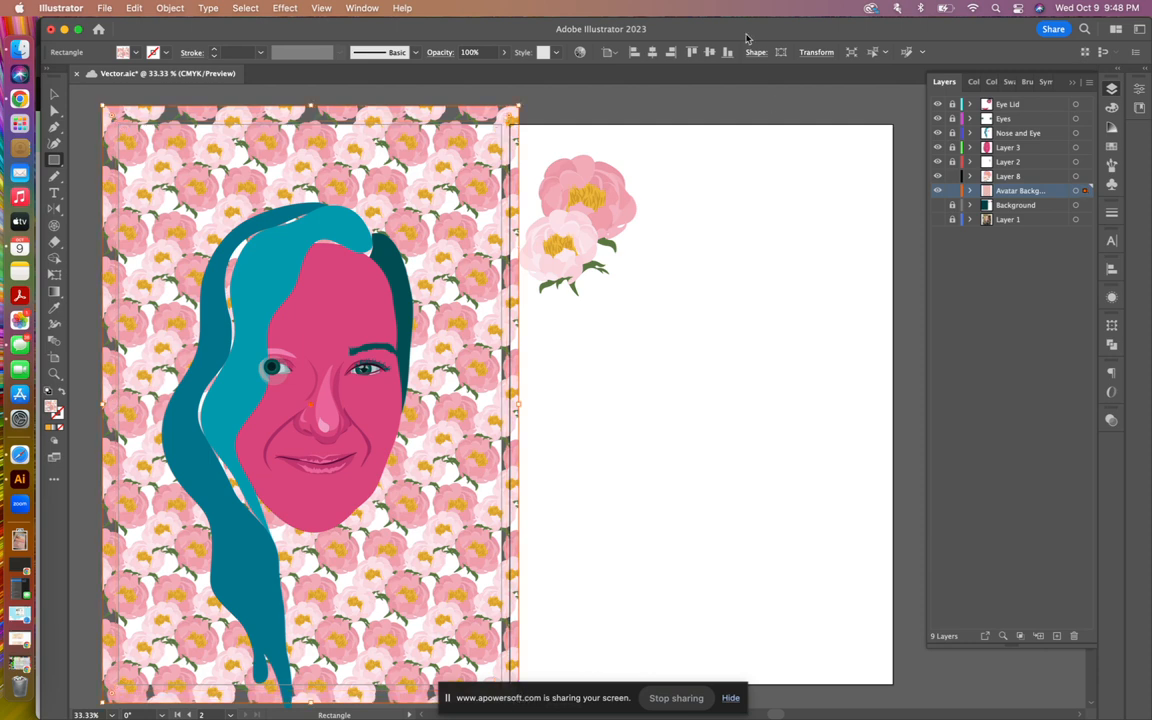
click(54, 308)
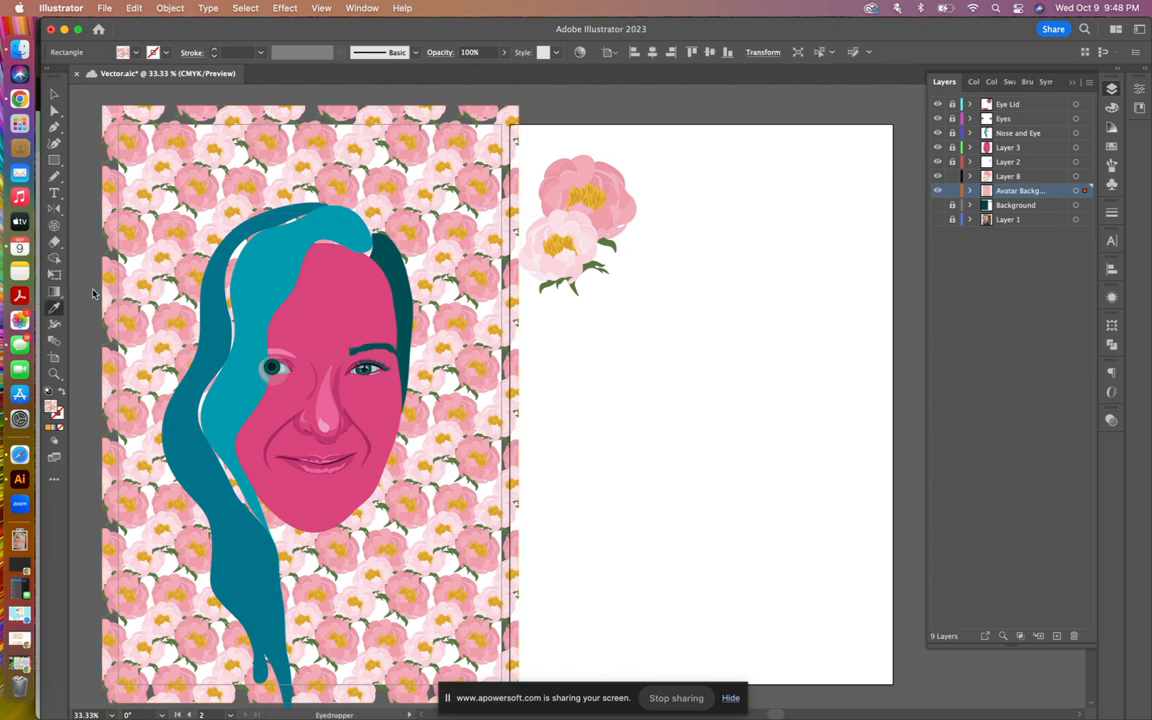
click(366, 243)
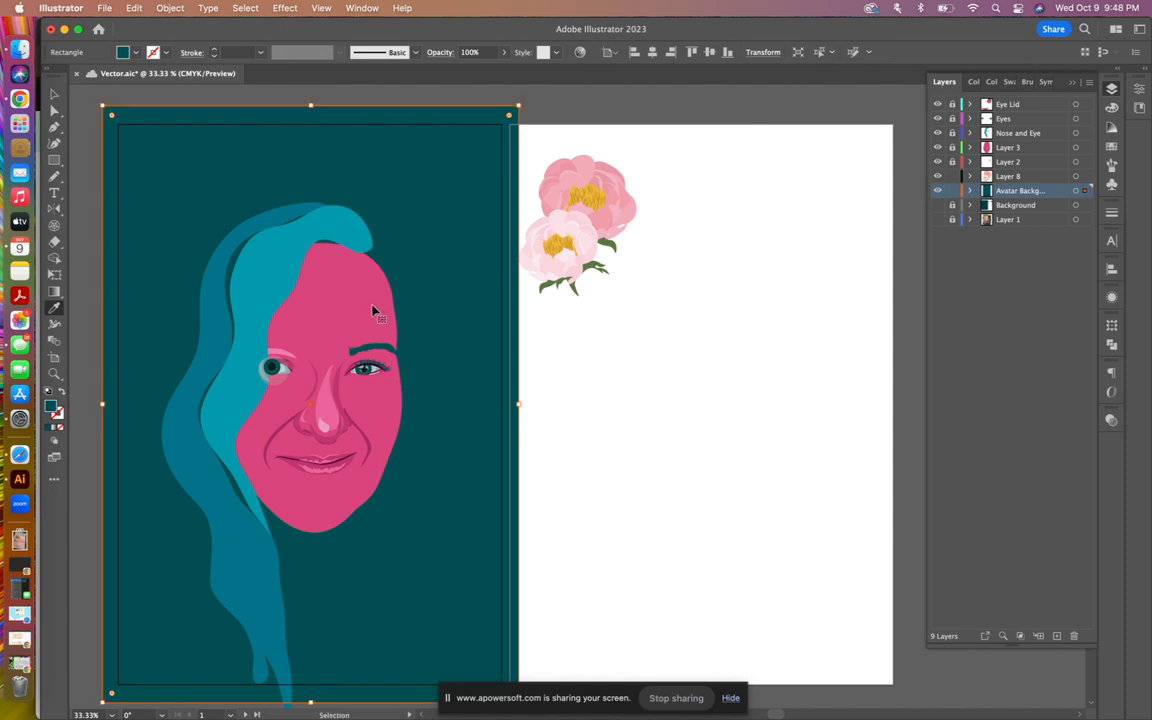
key(super+z)
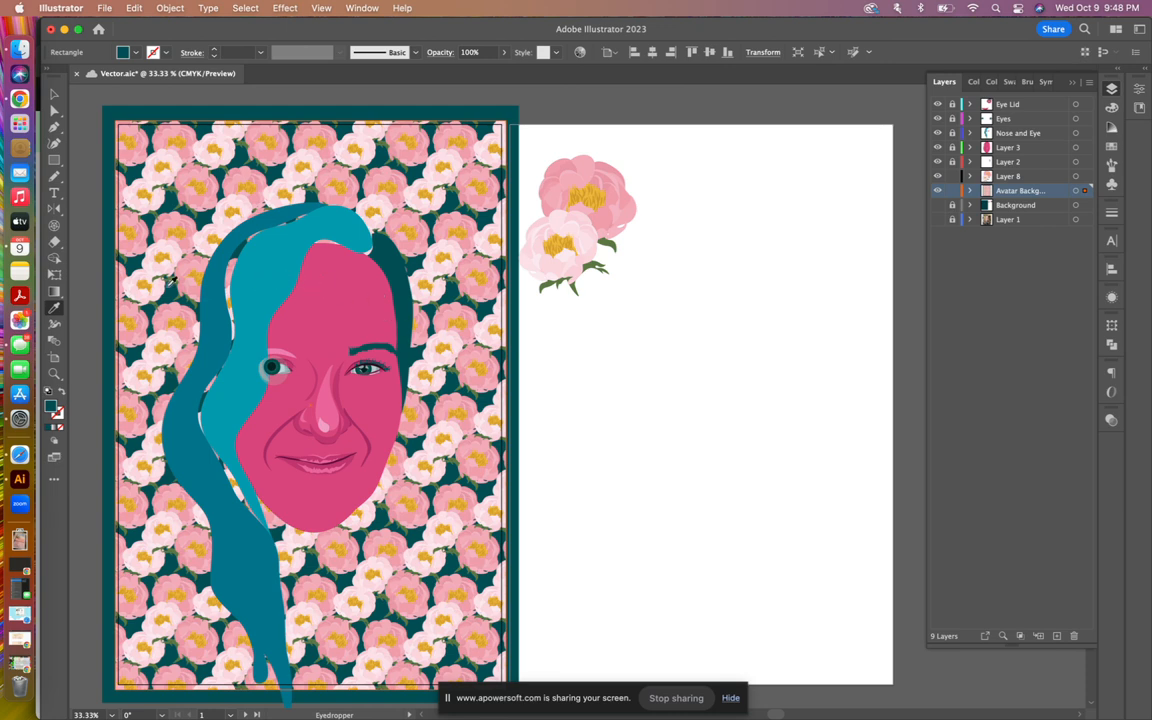
- Try backing rectangle colours sampled from the hair, face, eye and eyebrow, settling on the nose's lighter pink and leaving nothing selected
click(262, 242)
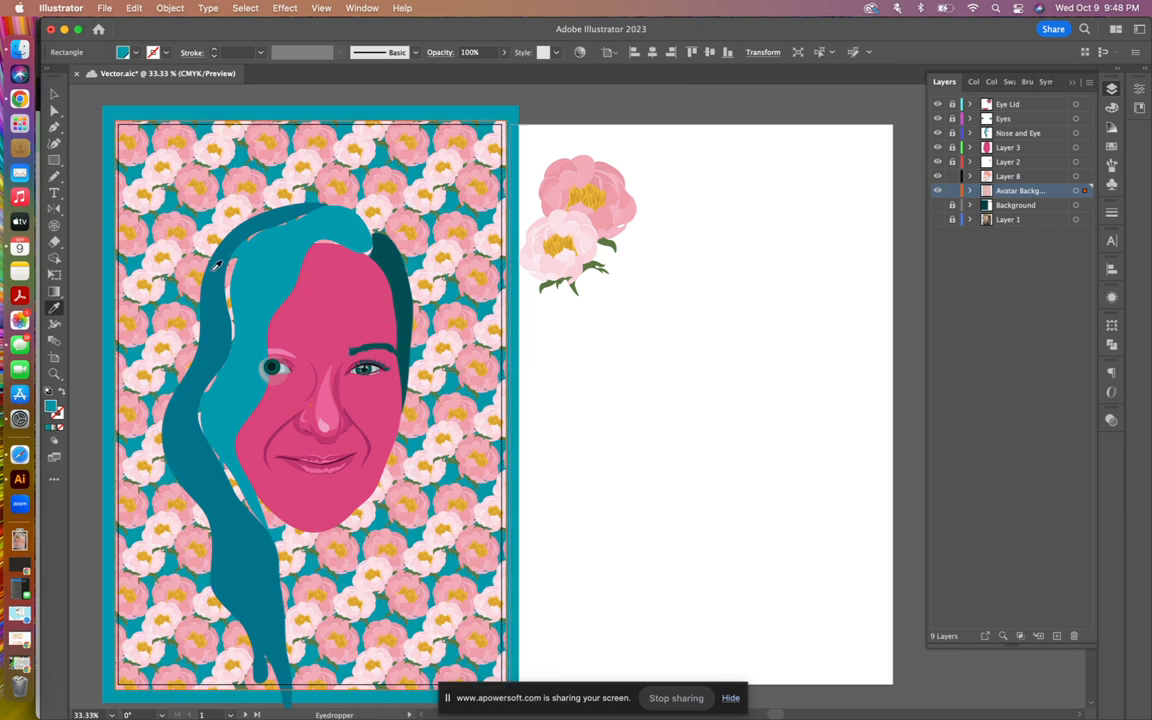
key(super+z)
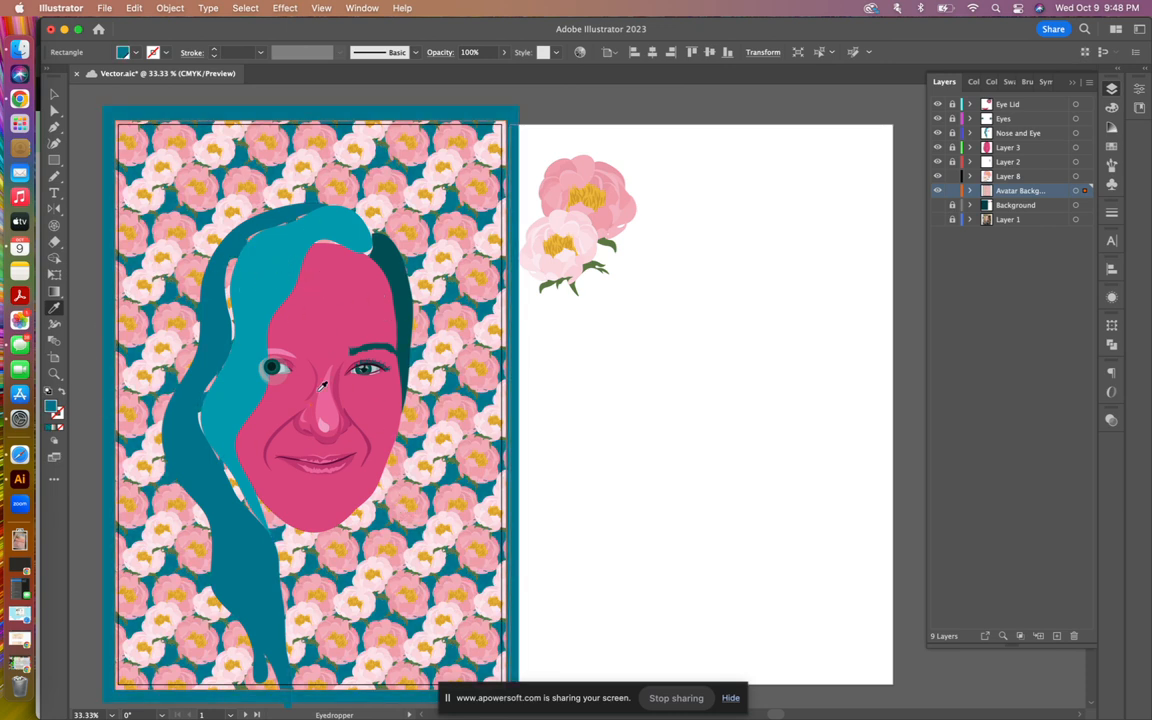
click(346, 358)
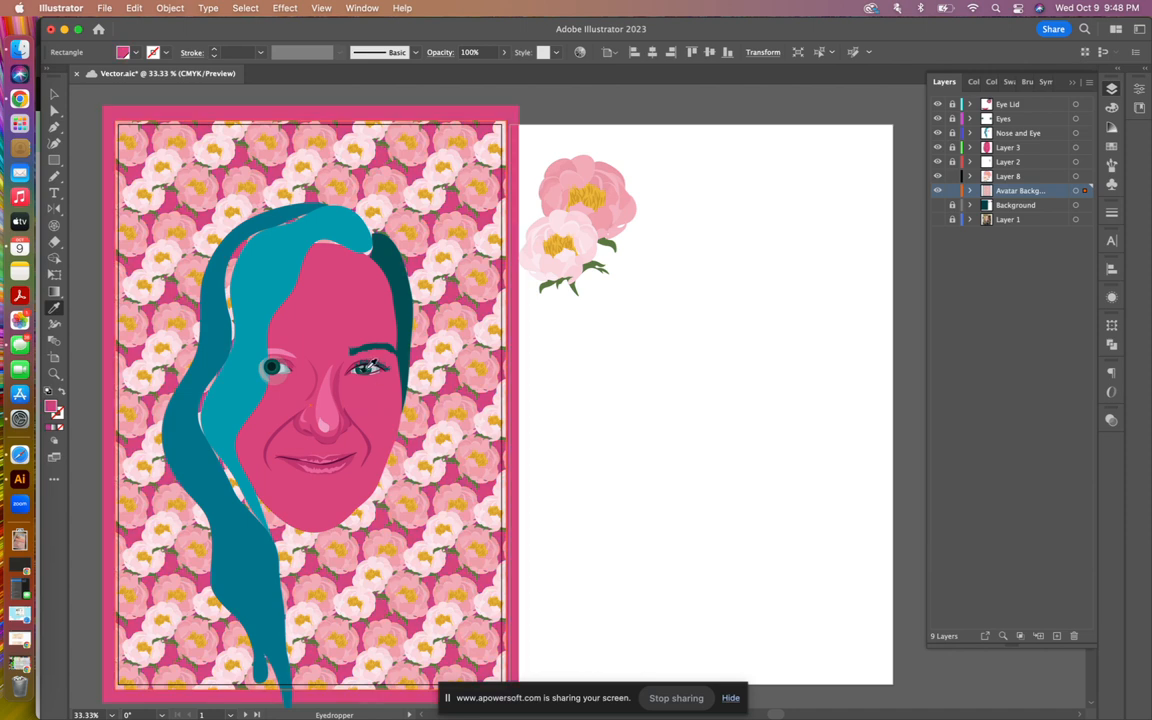
click(367, 368)
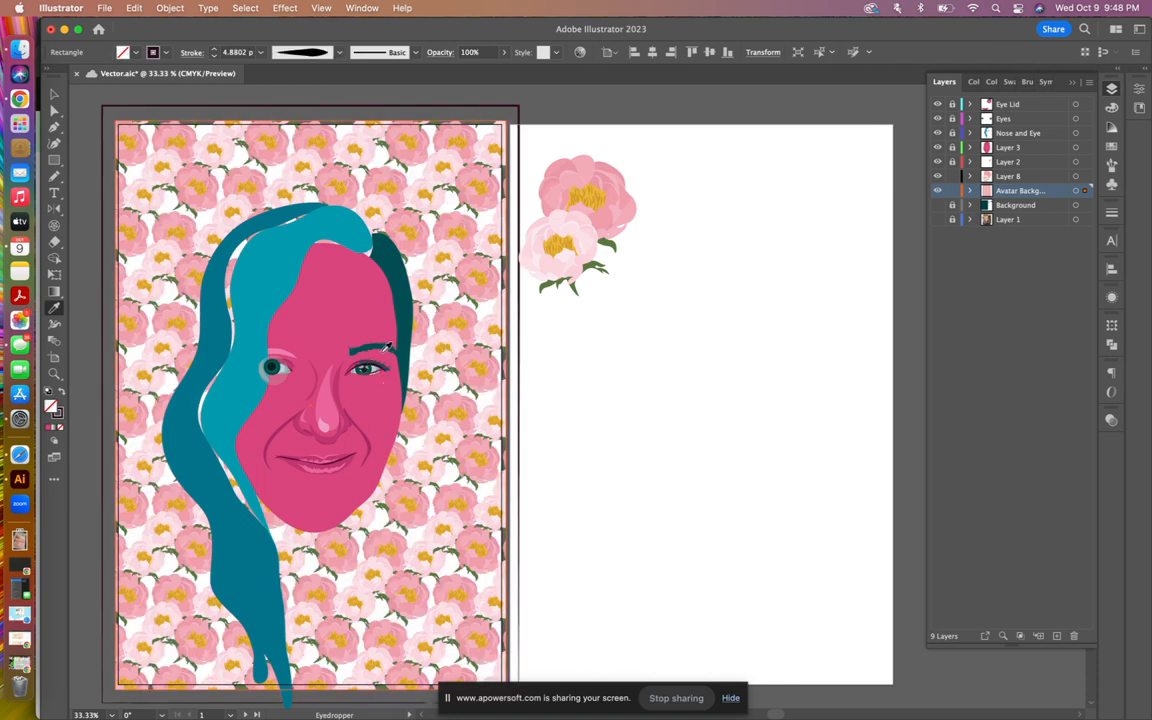
click(387, 340)
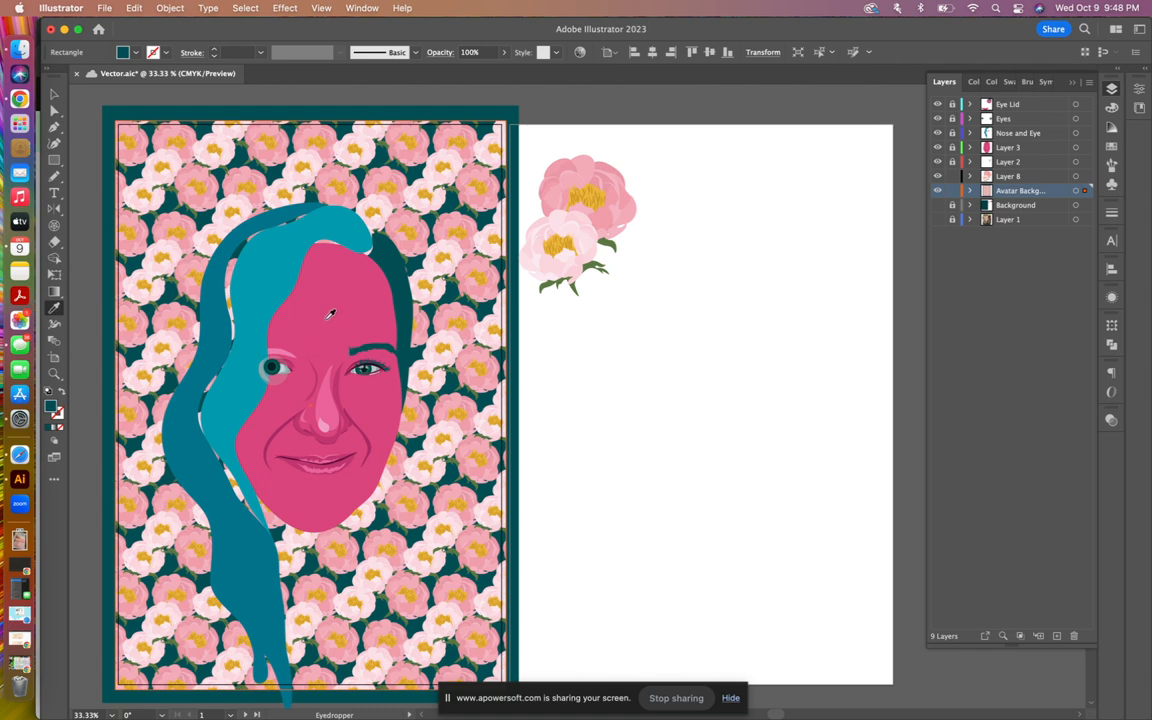
click(326, 410)
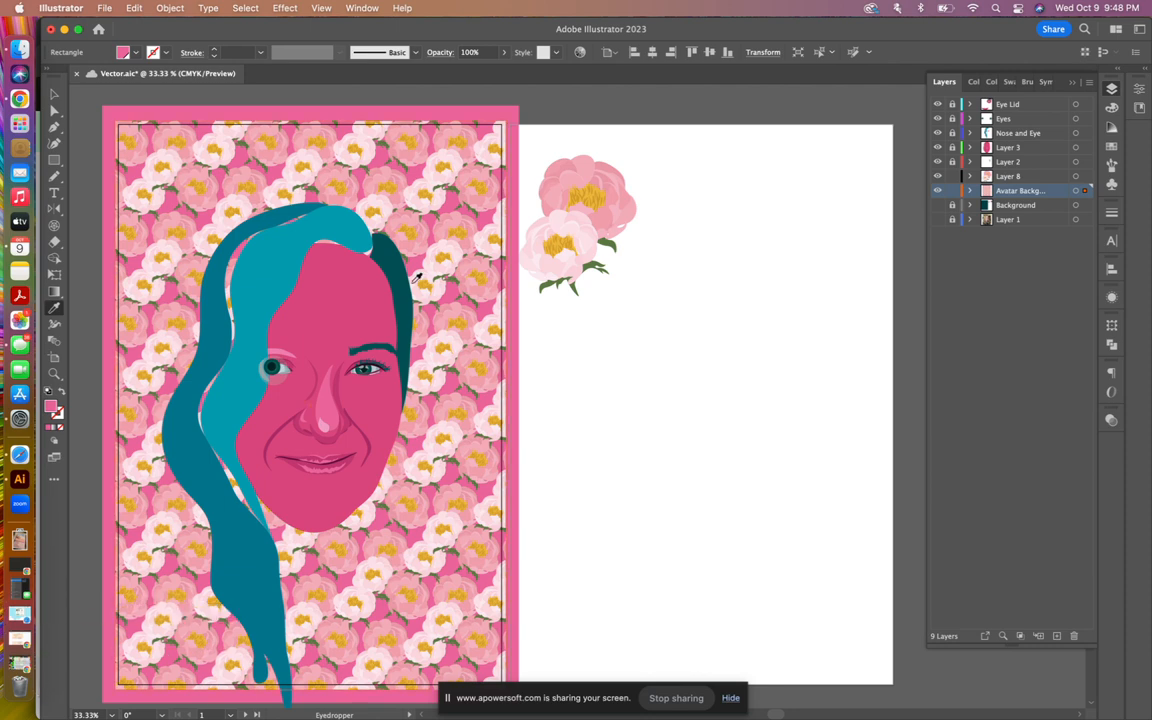
click(54, 94)
click(347, 198)
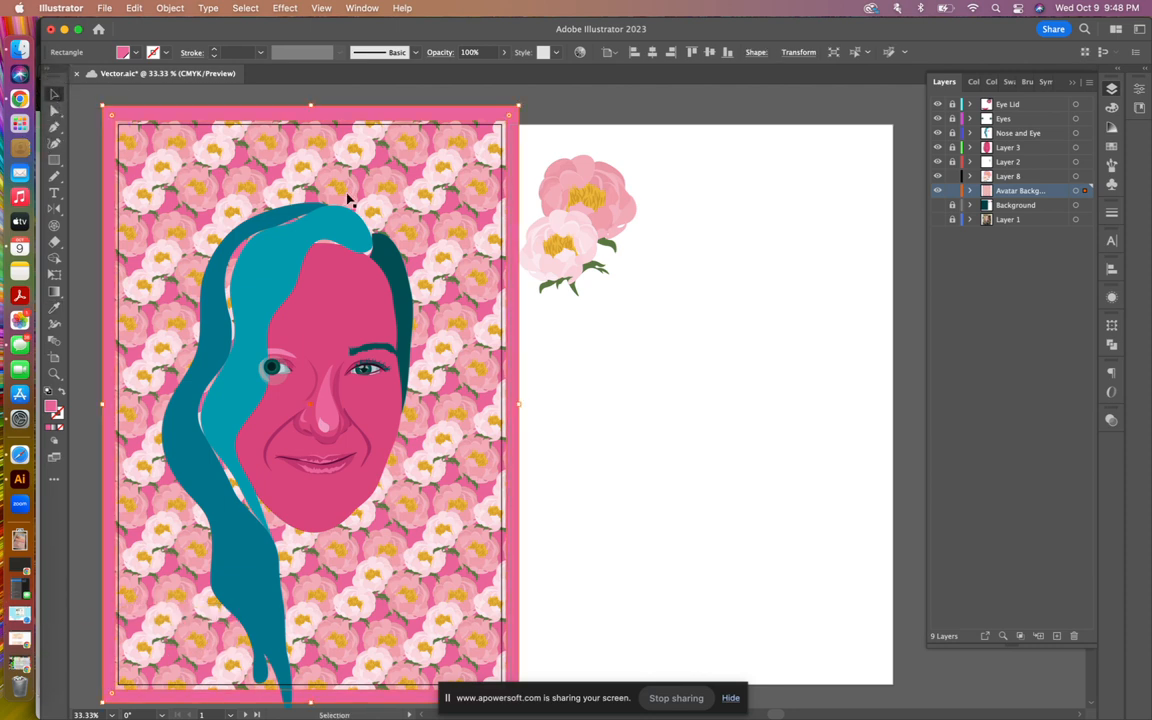
click(645, 401)
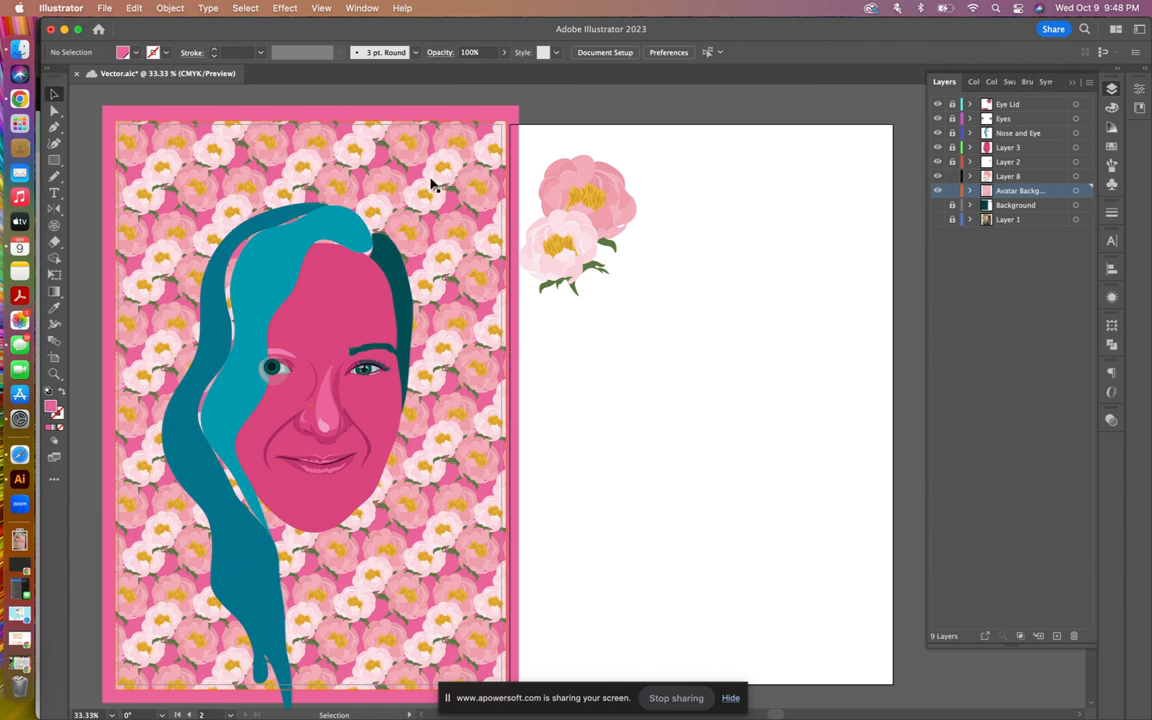
- Lower the peony pattern rectangle's opacity, trying 51% and settling on 75%
click(472, 254)
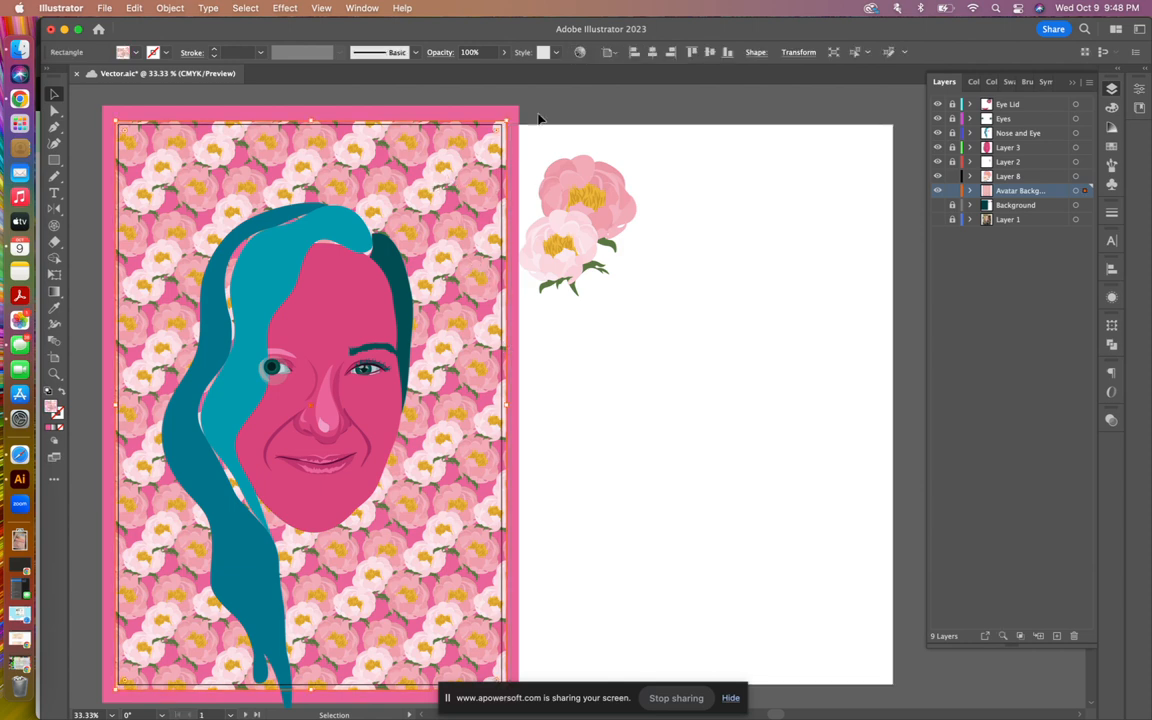
click(506, 54)
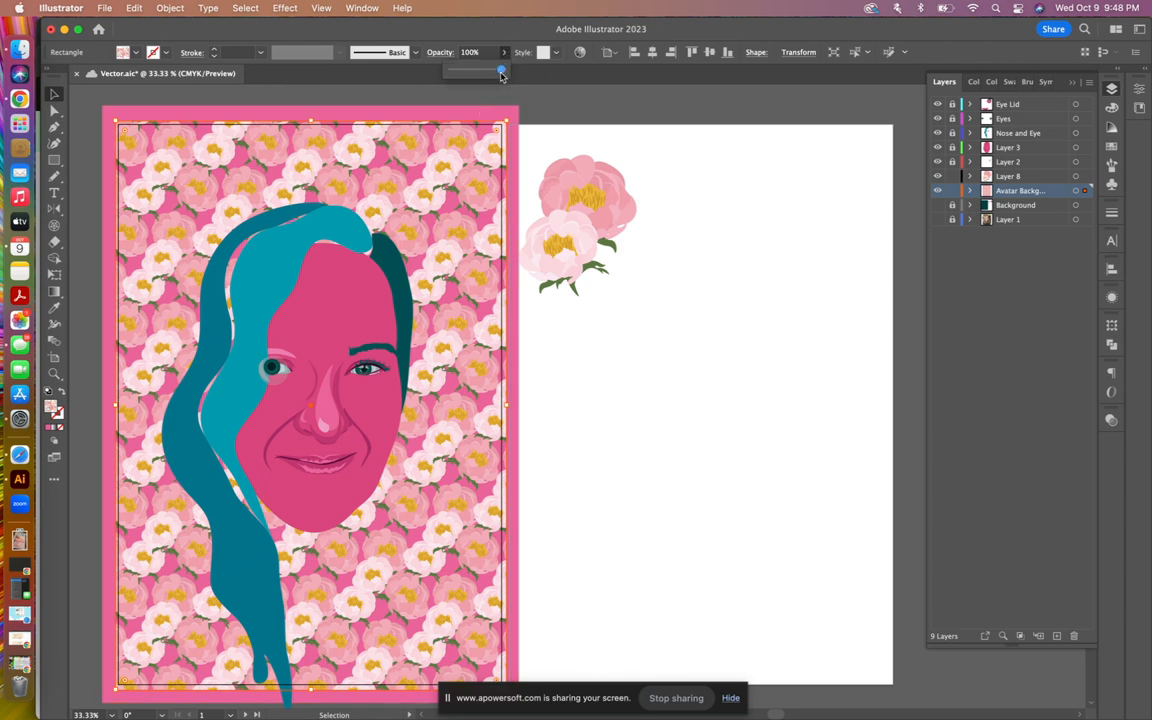
drag(501, 74, 485, 80)
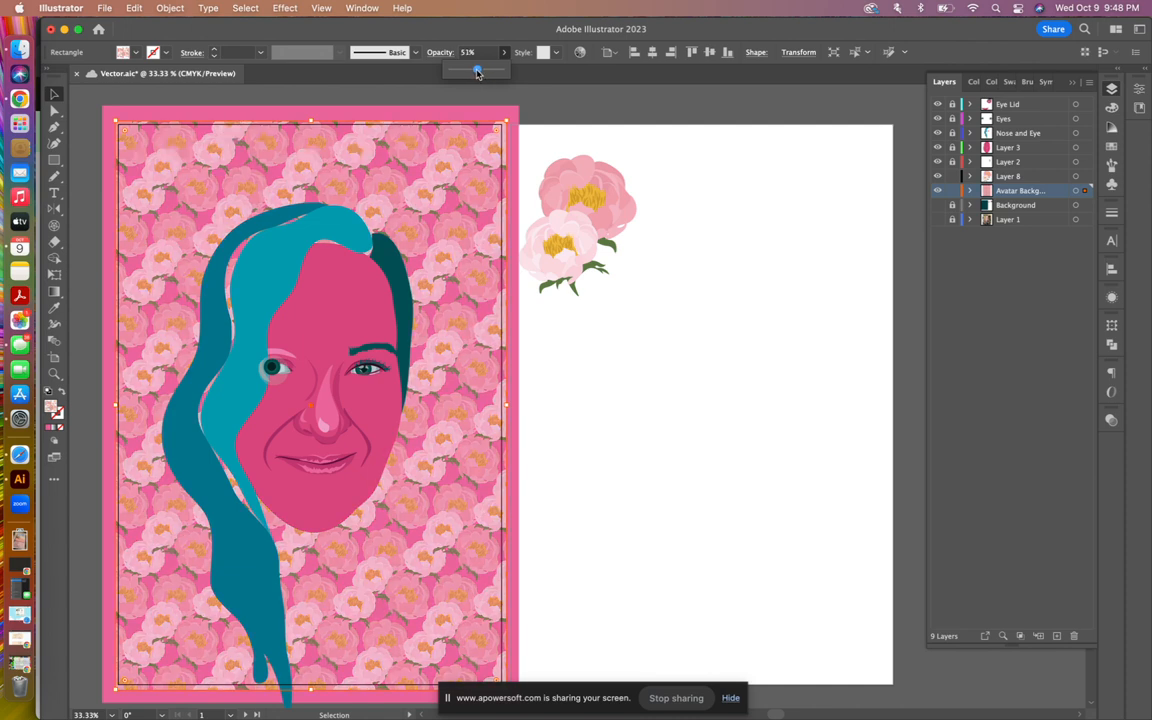
drag(477, 72, 488, 70)
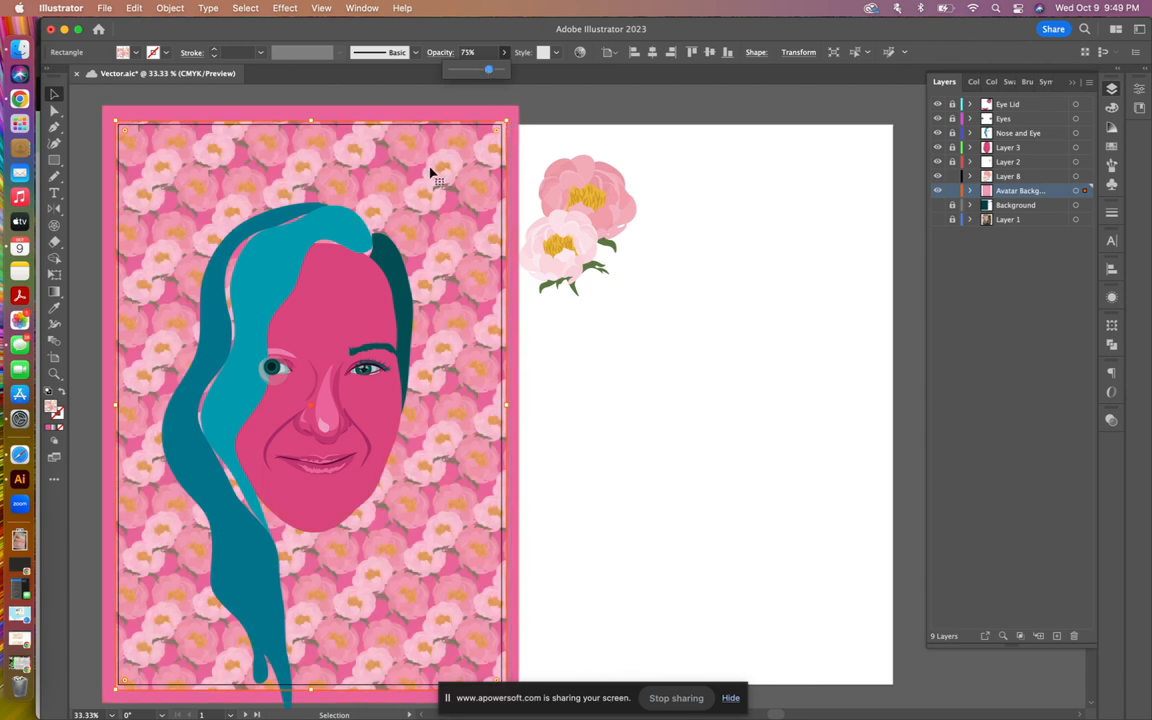
click(632, 419)
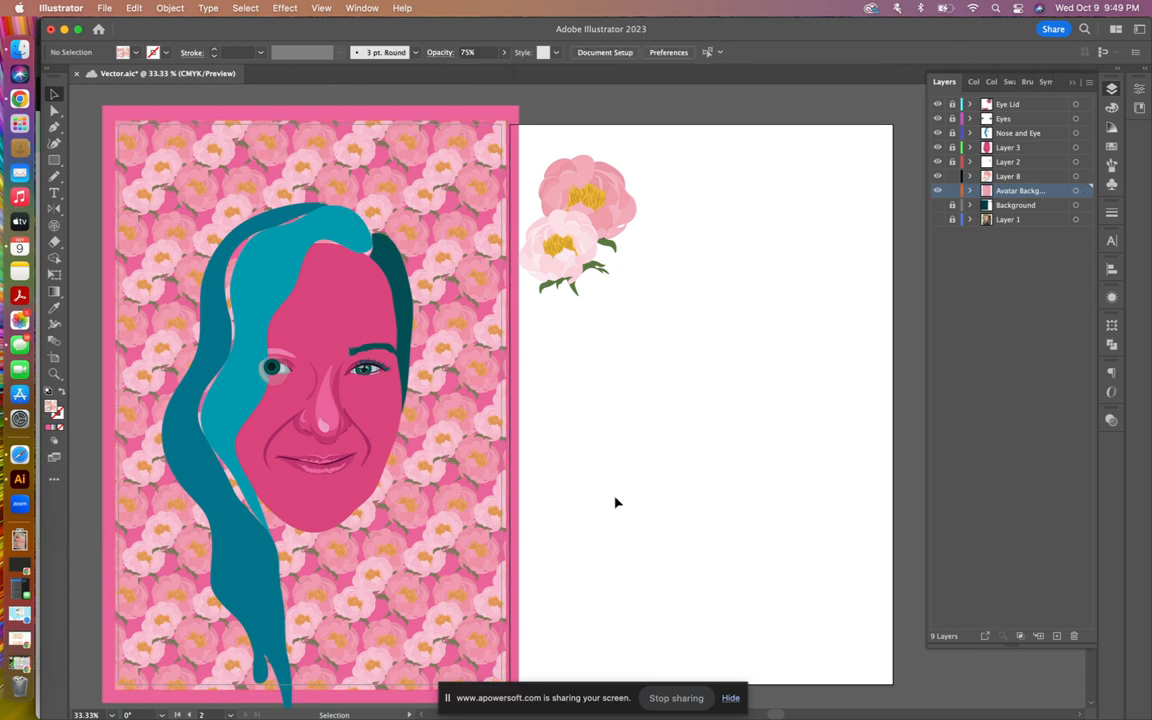
- Apply the peony pattern's fill and 75% opacity to the larger backing rectangle with the Eyedropper
click(513, 125)
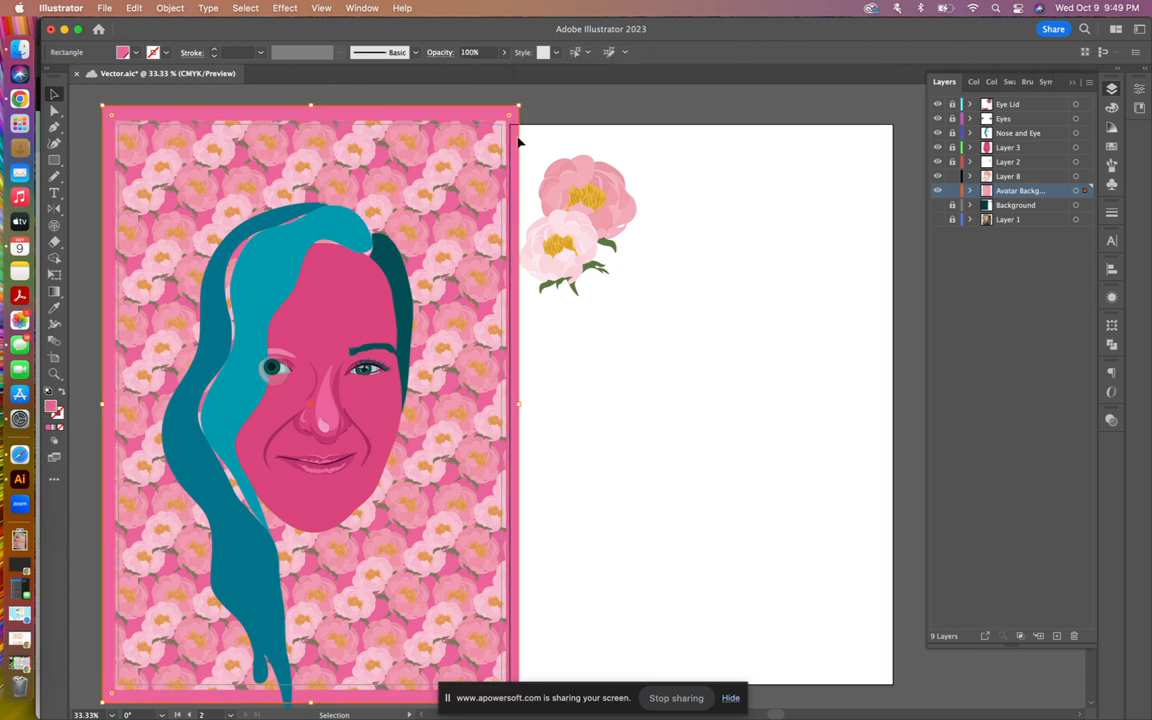
click(54, 309)
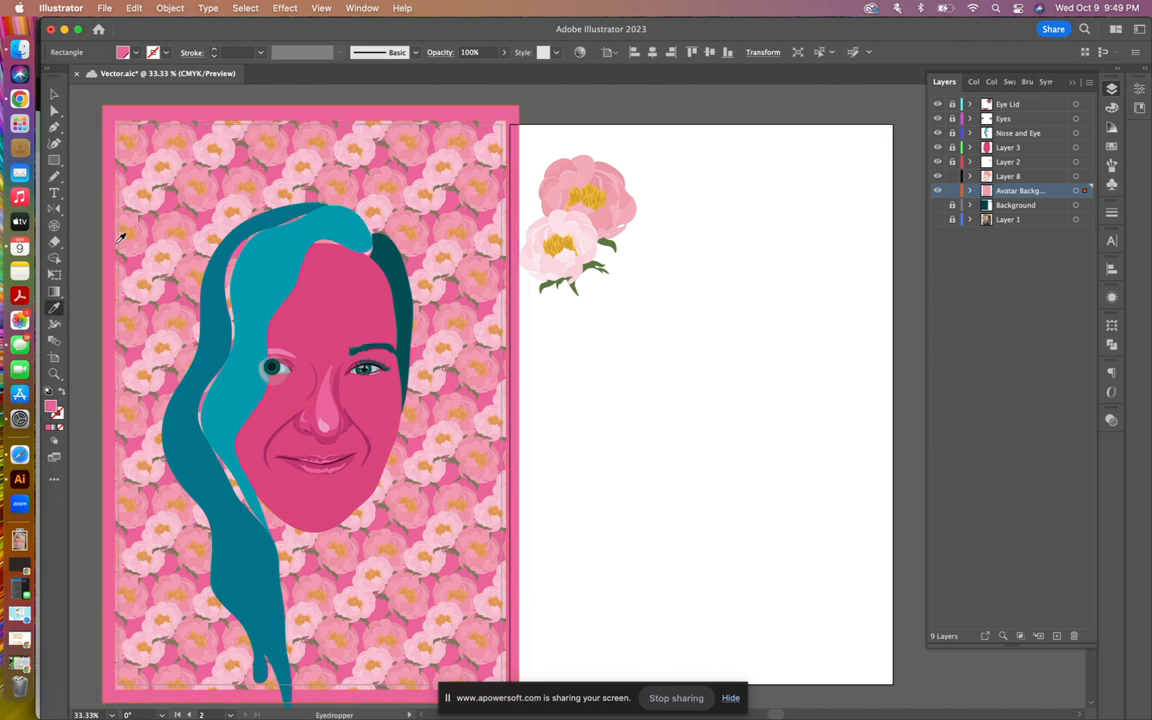
click(178, 185)
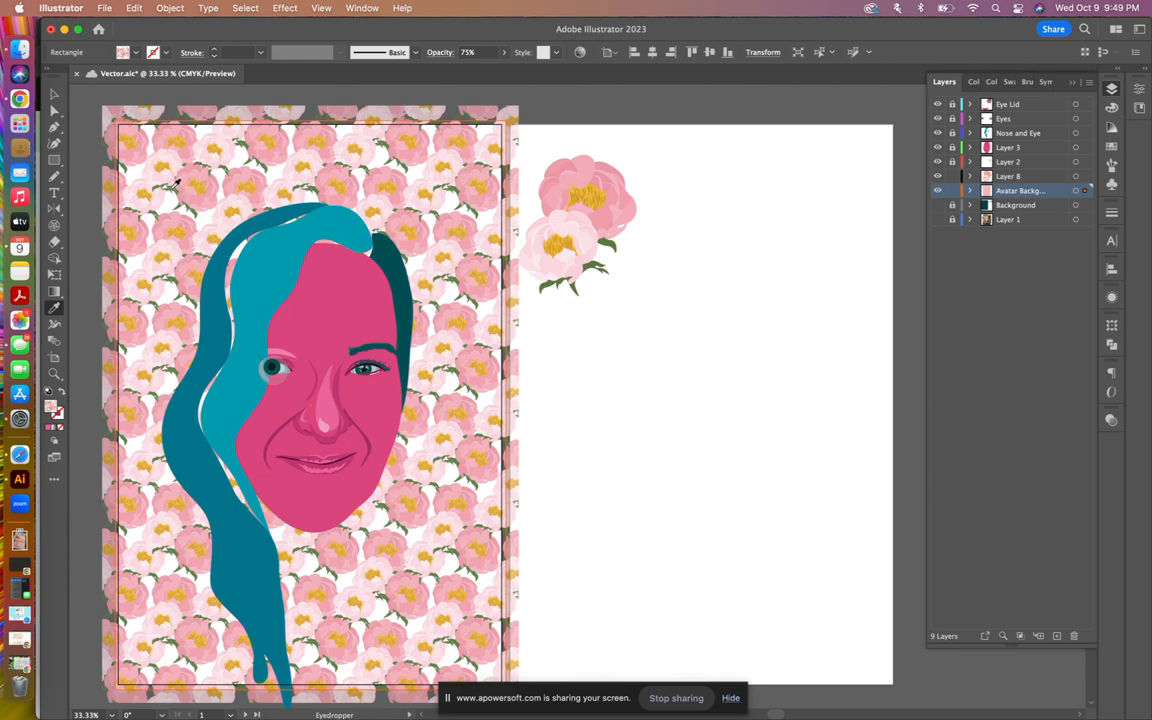
click(54, 95)
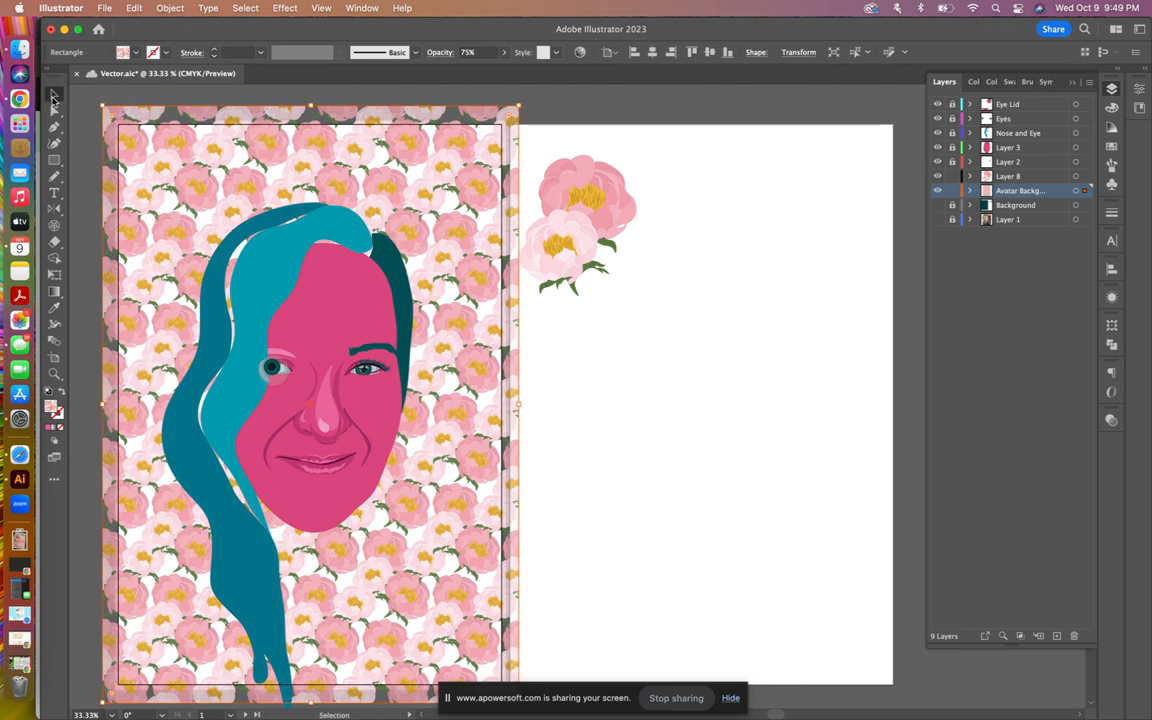
- Try a green swatch fill on the larger backing rectangle, darken it to olive #343A2D in the Color Picker, and deselect it
click(1010, 81)
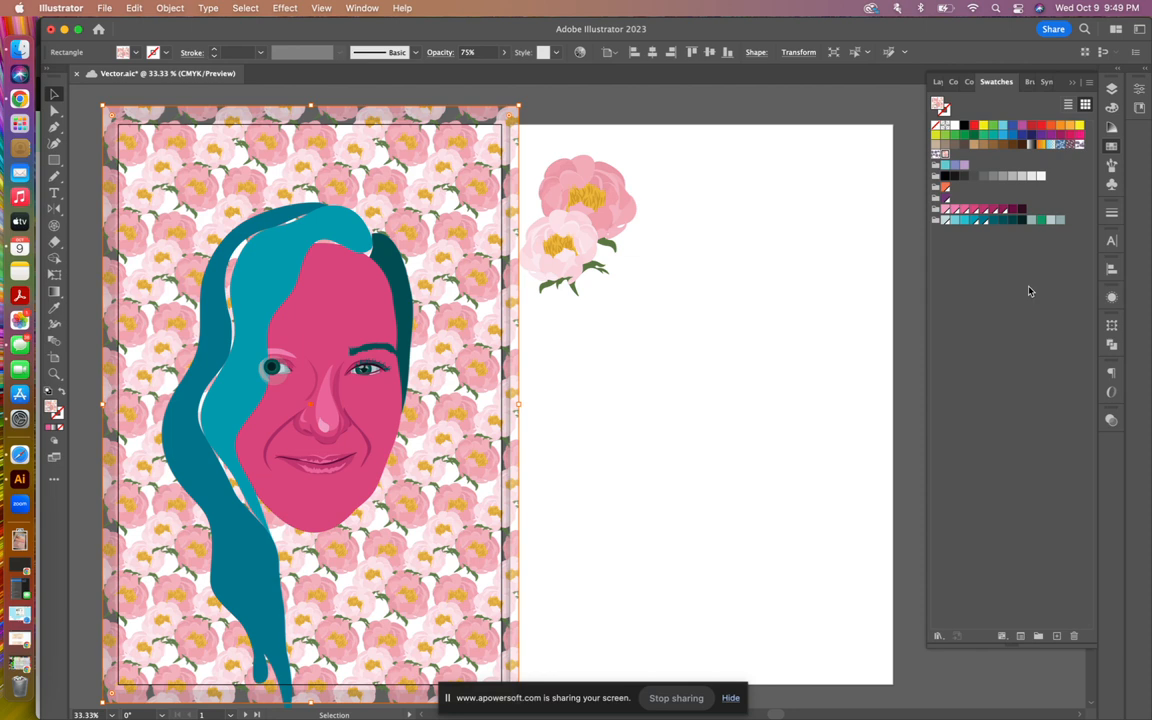
click(1041, 219)
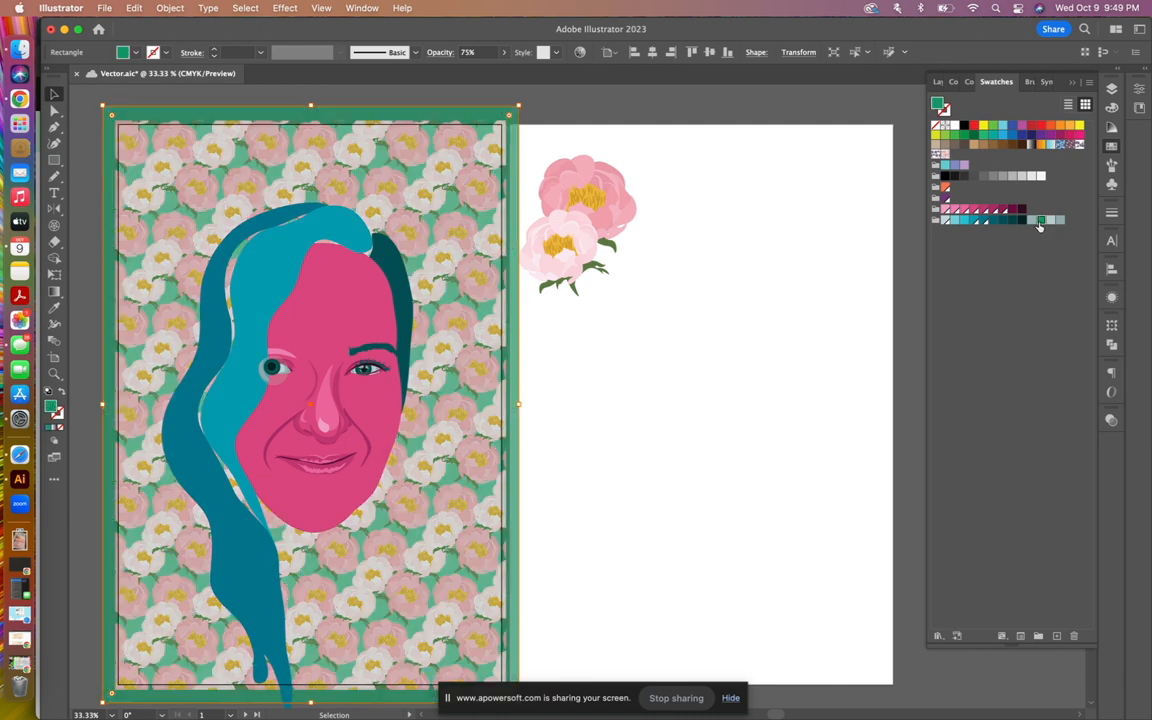
double_click(938, 104)
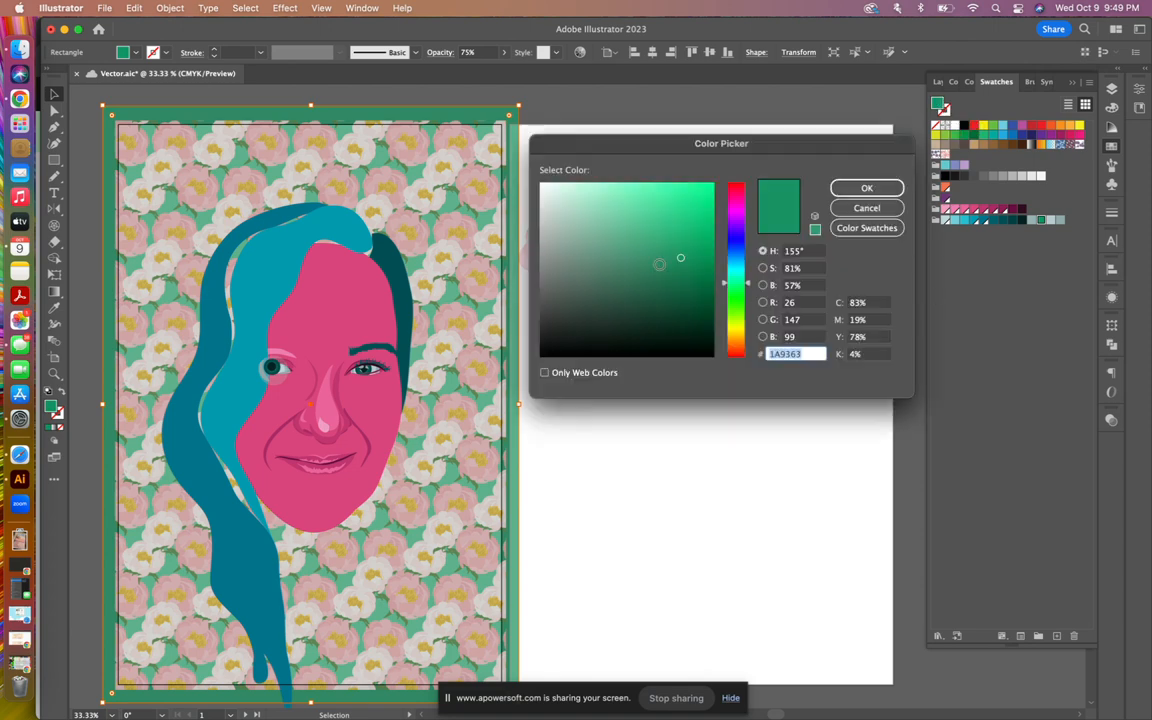
click(677, 295)
drag(677, 295, 589, 308)
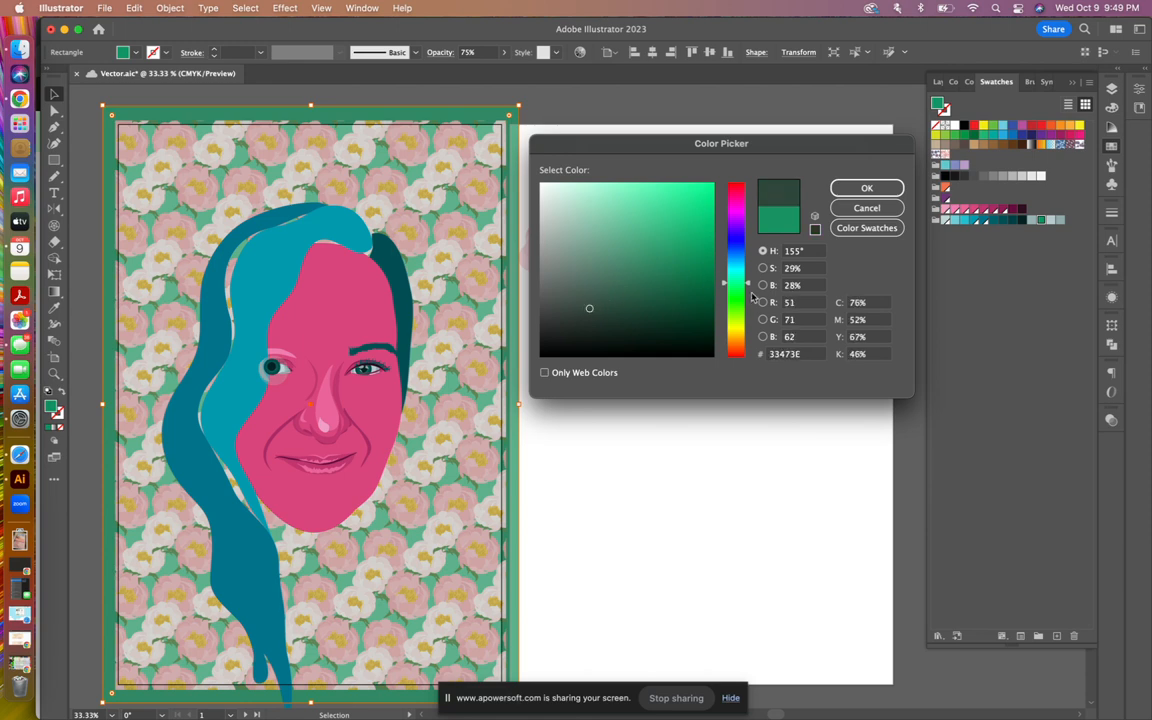
drag(749, 284, 749, 315)
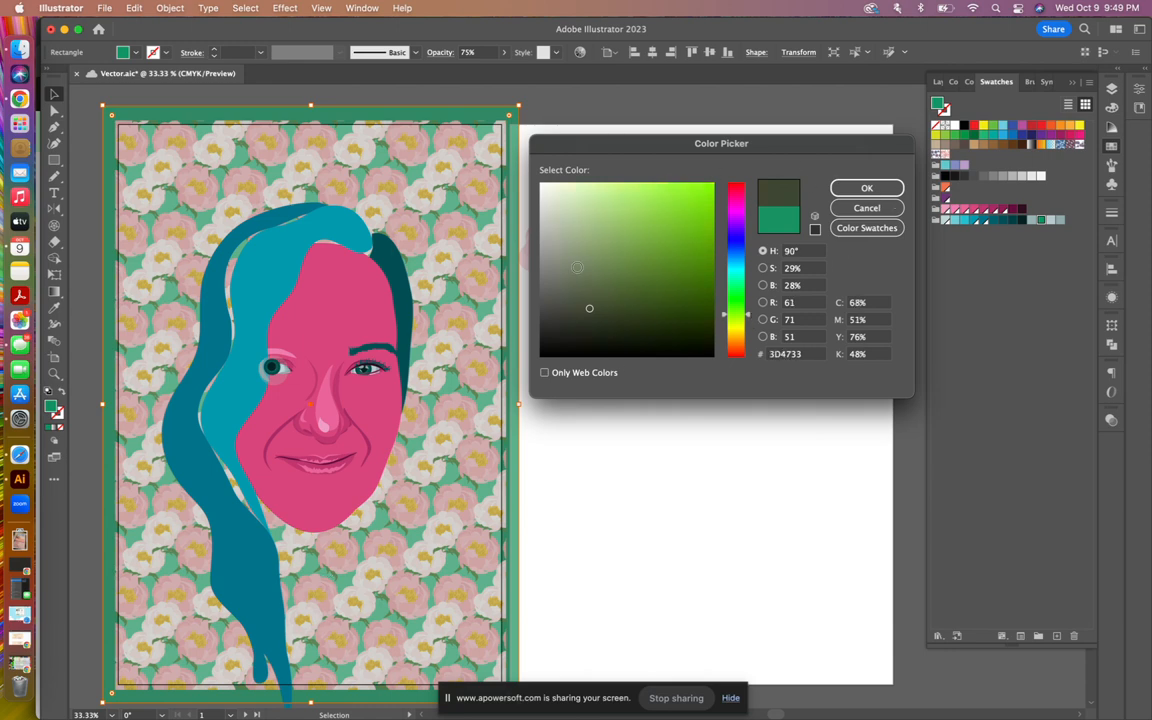
mouse_move(590, 310)
mouse_down()
mouse_move(564, 308)
mouse_move(577, 317)
mouse_up()
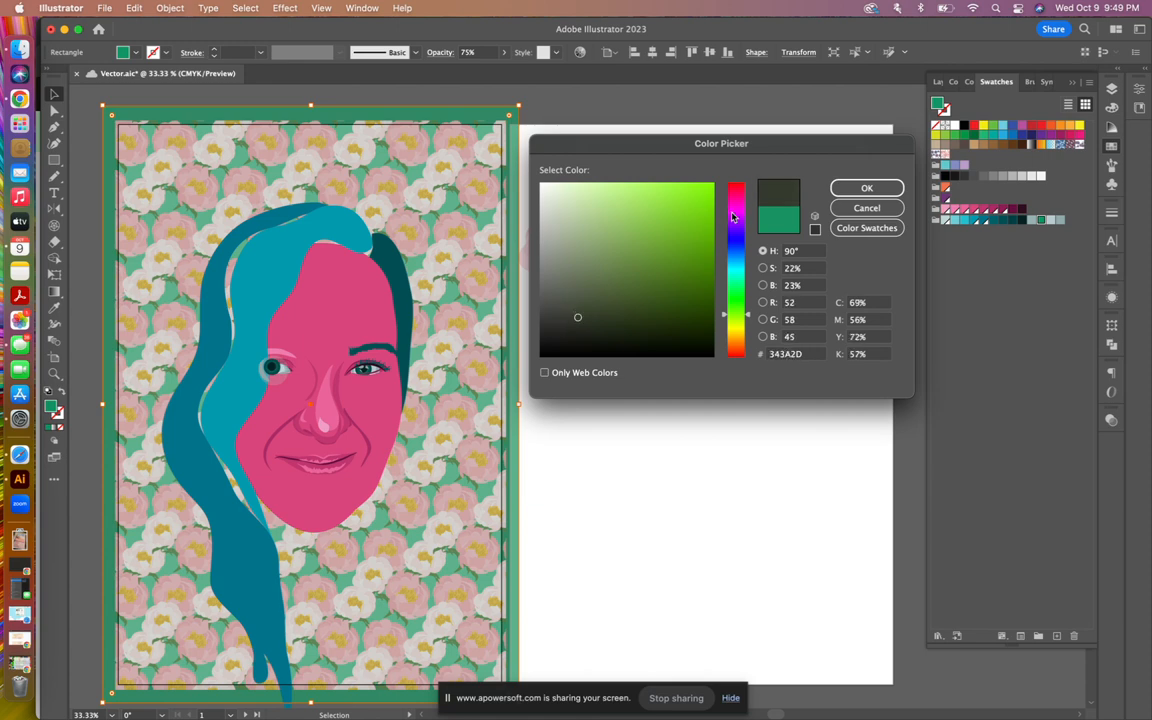
click(871, 192)
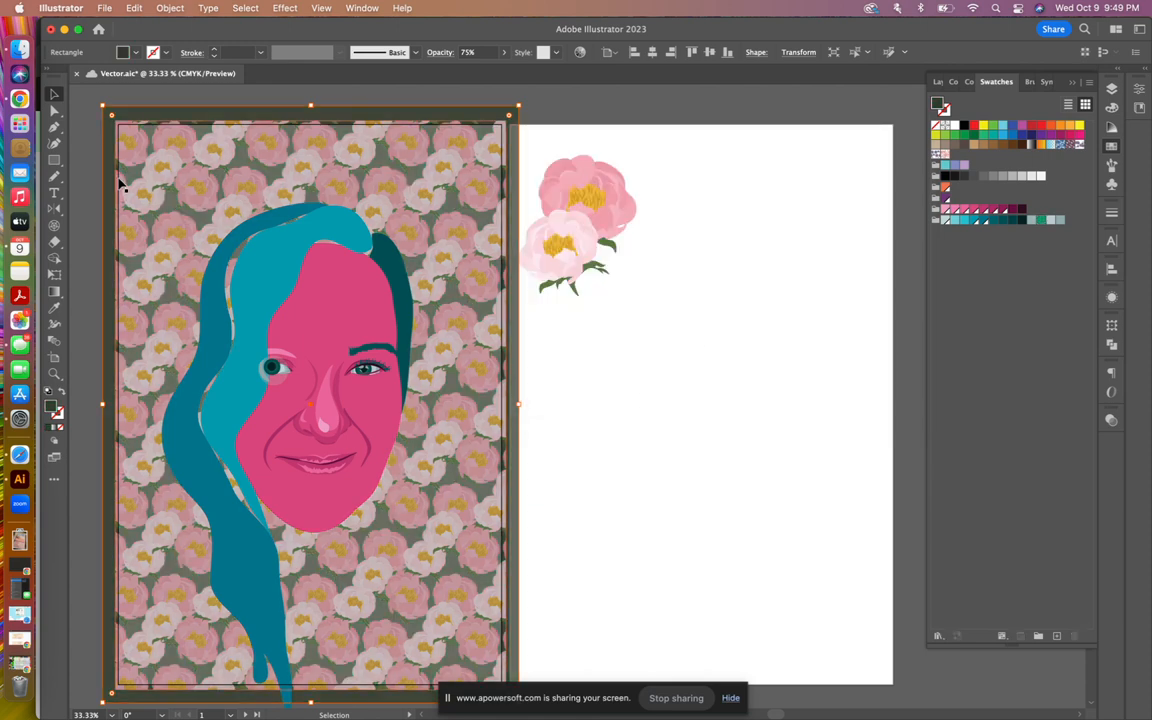
click(101, 107)
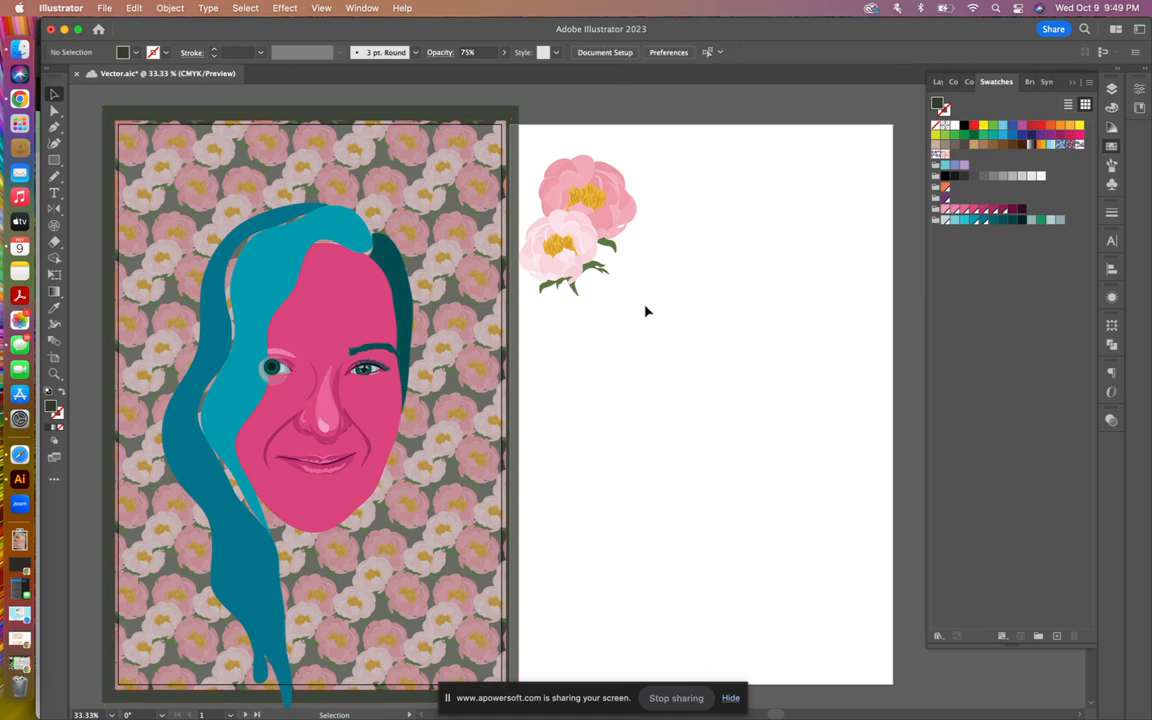
- Set the peony pattern rectangle's opacity to 100% and leave nothing selected
click(468, 218)
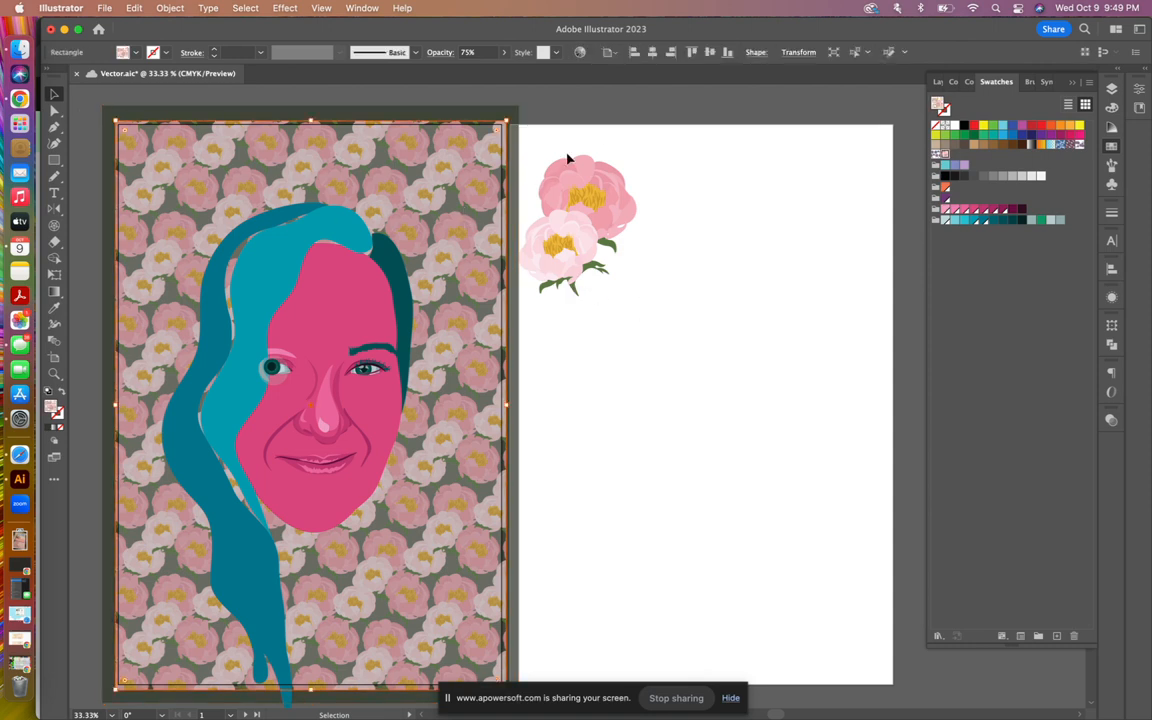
click(505, 57)
drag(488, 69, 660, 134)
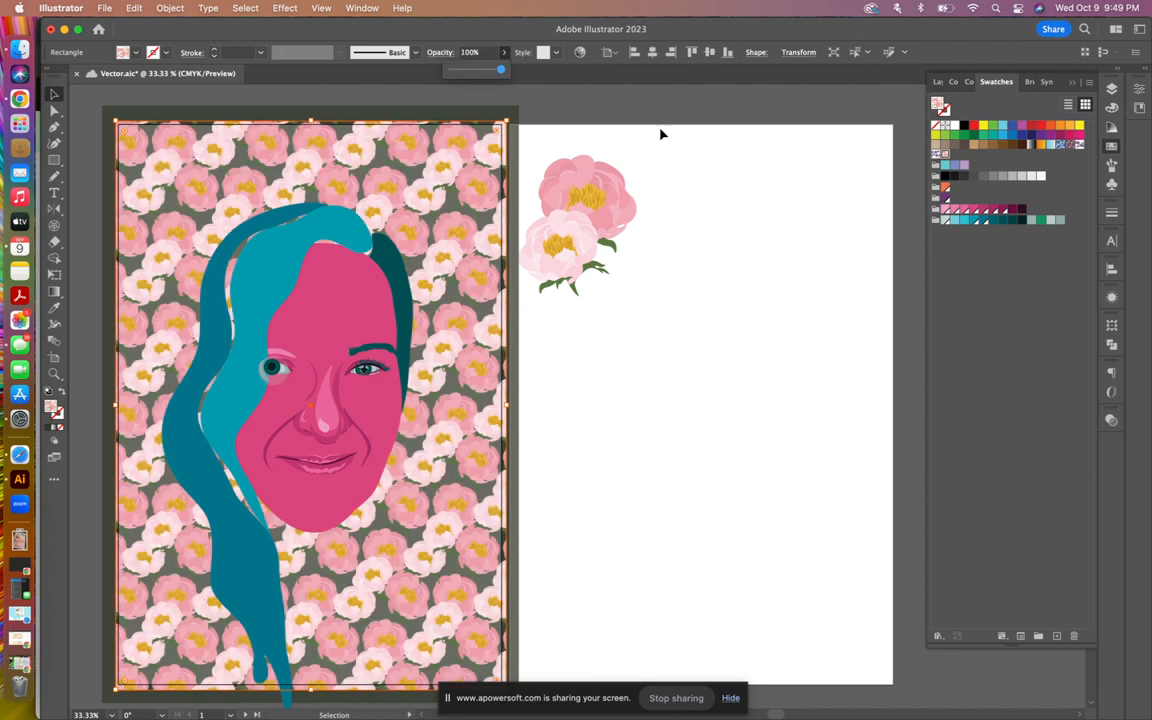
click(595, 125)
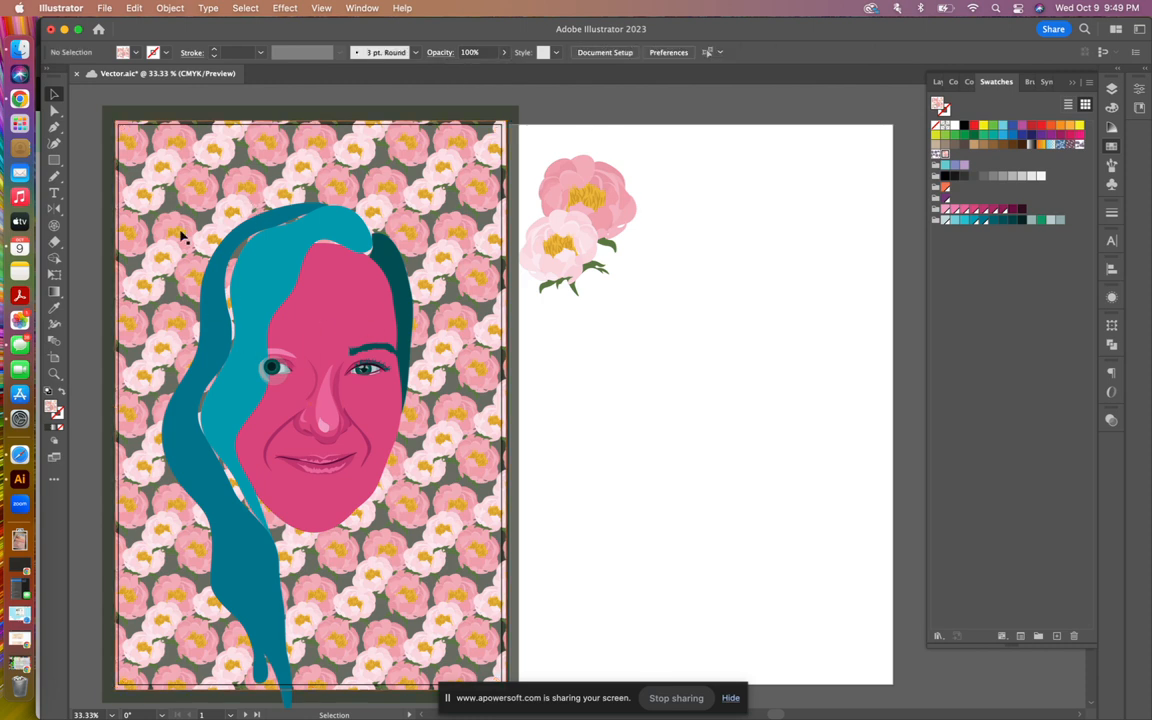
- Sample the peony pattern, then the flower's petals, onto the backing rectangle with the Eyedropper, settling on the deeper petal pink
click(516, 121)
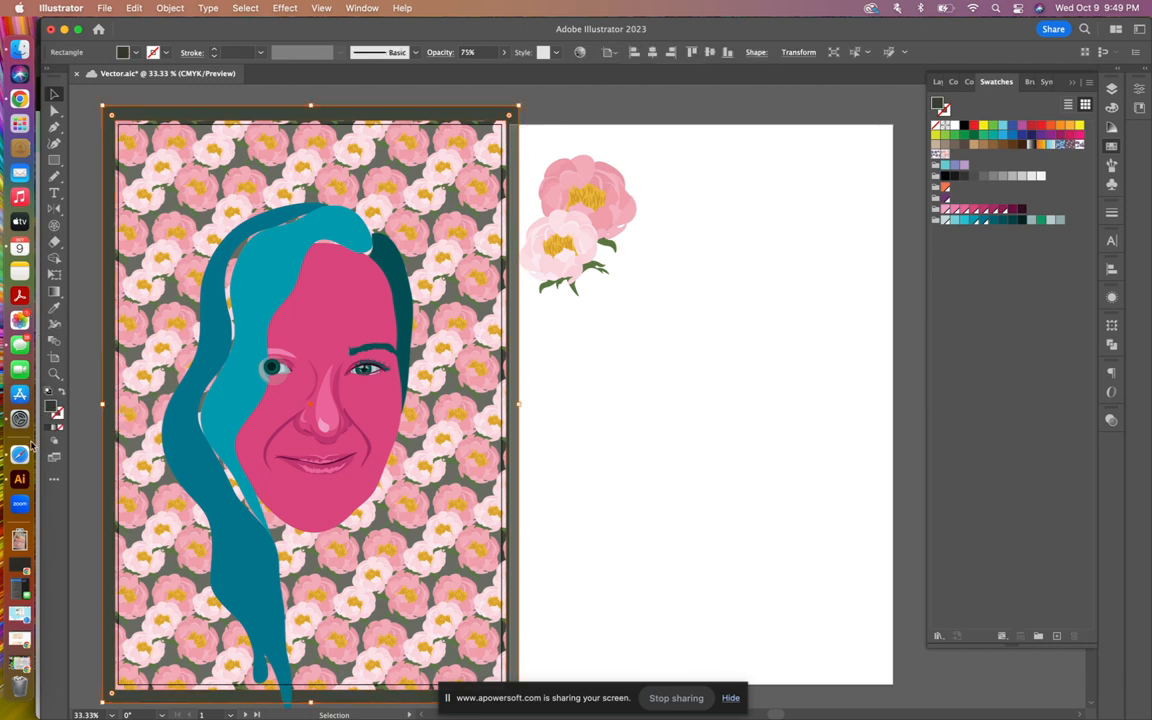
click(54, 310)
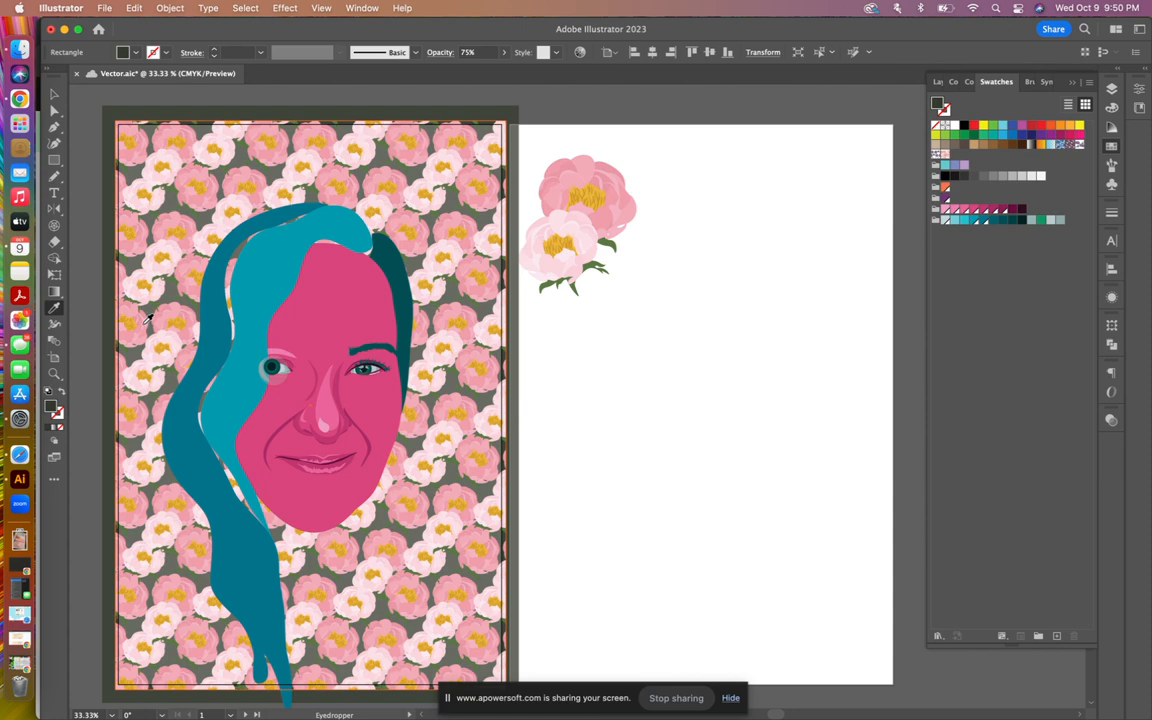
click(146, 318)
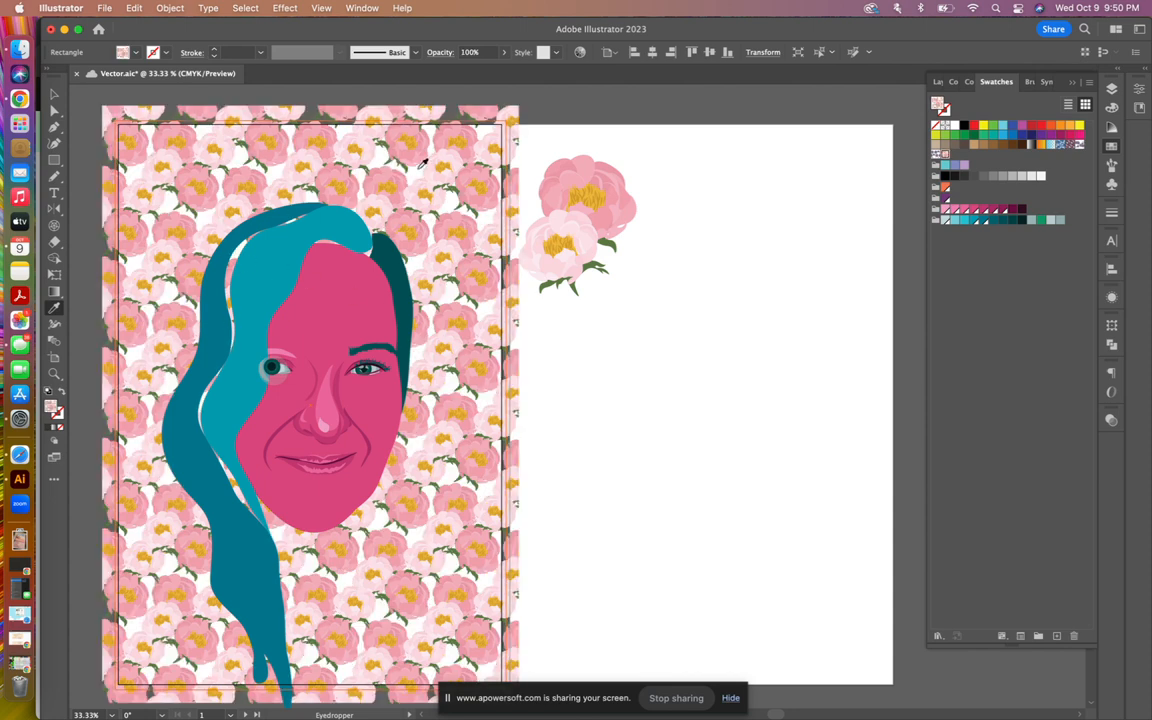
click(539, 157)
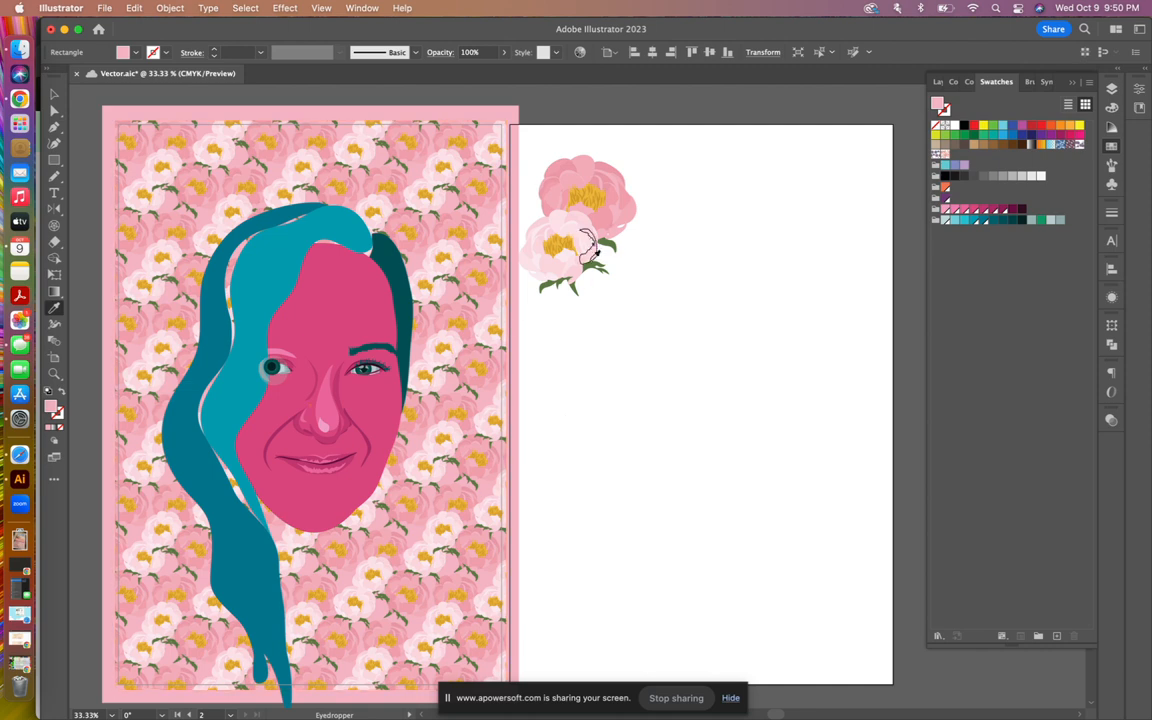
click(566, 162)
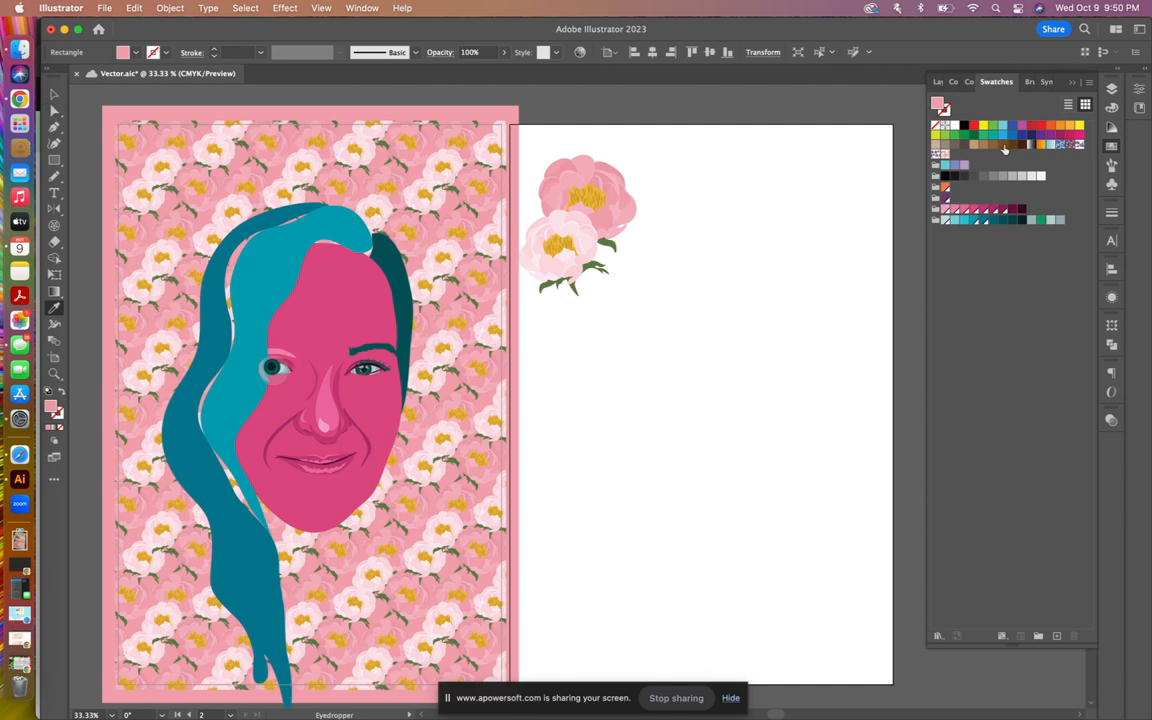
- Deepen the backing rectangle's fill to a dusty rose in the Color Picker, then save the document and deselect the rectangle
double_click(940, 105)
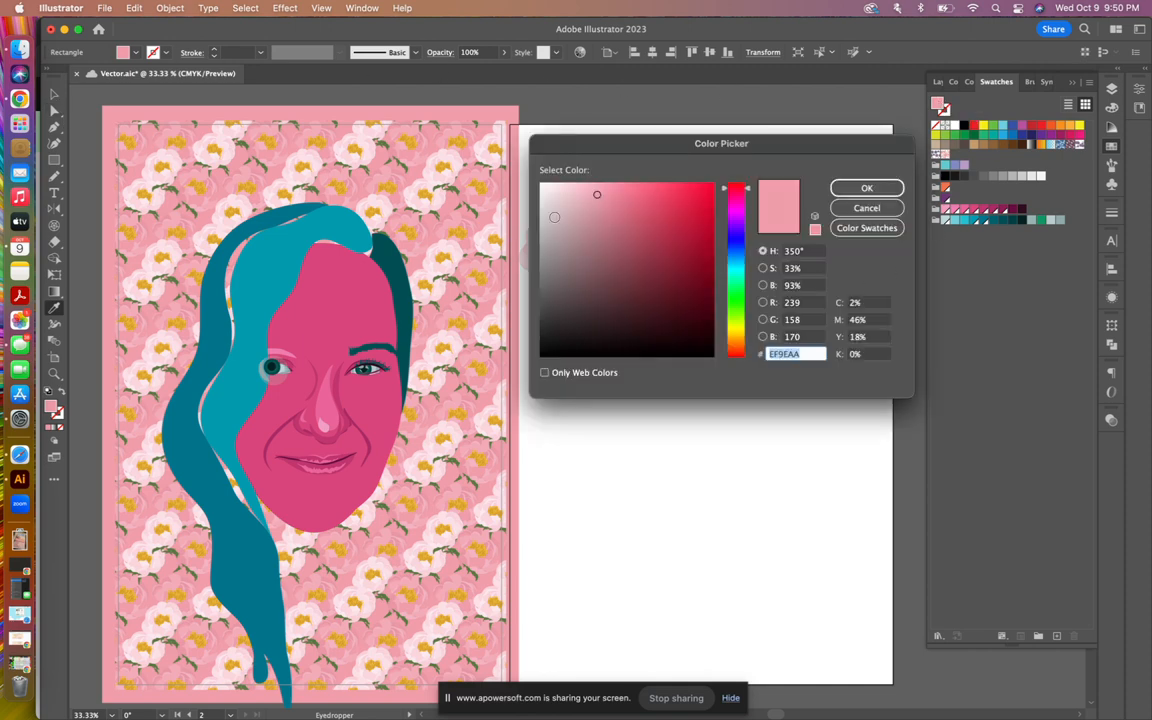
click(602, 212)
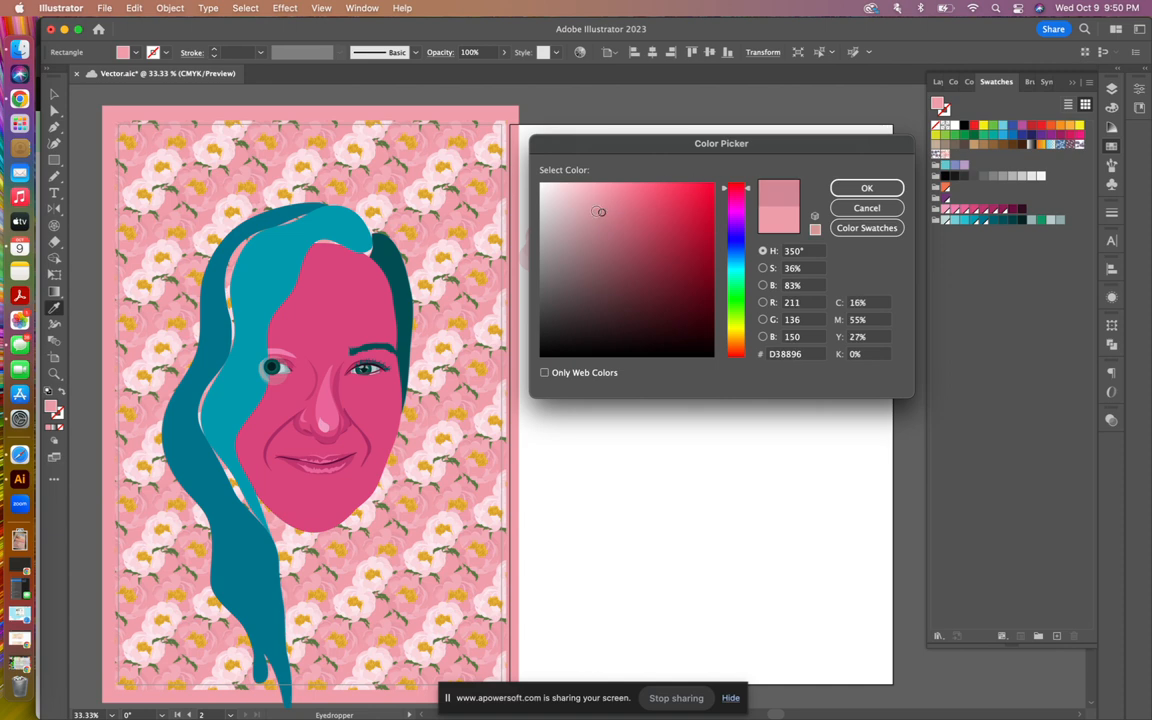
drag(604, 227, 630, 209)
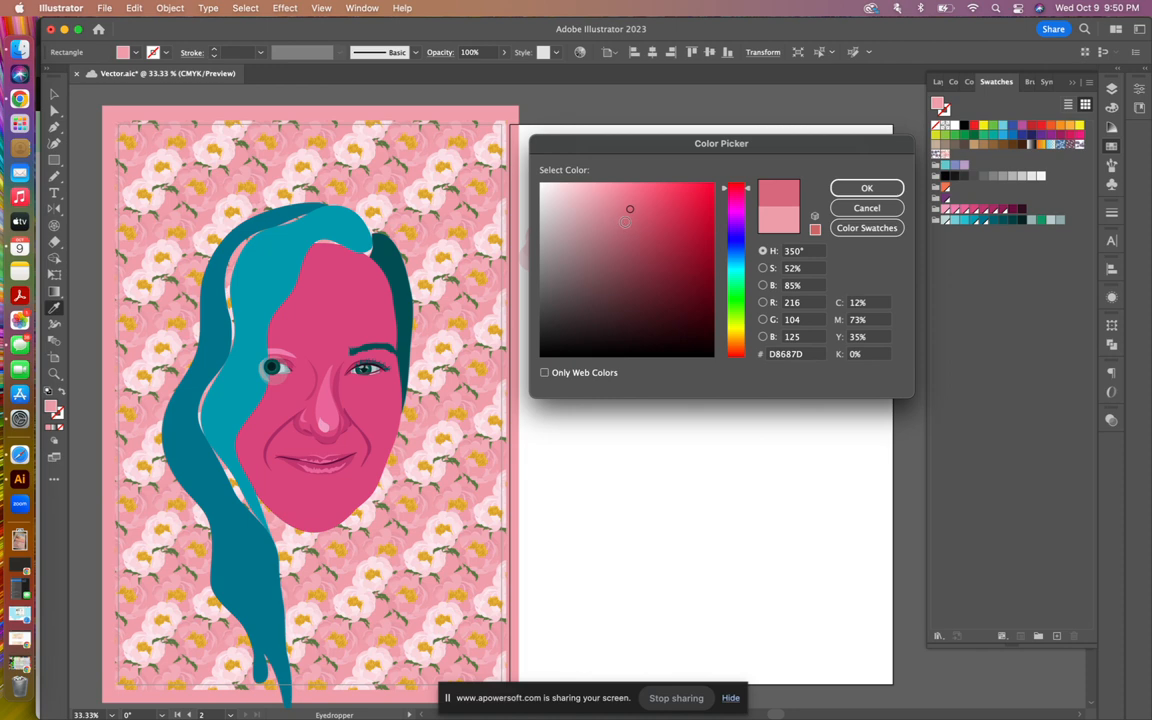
click(621, 221)
click(870, 189)
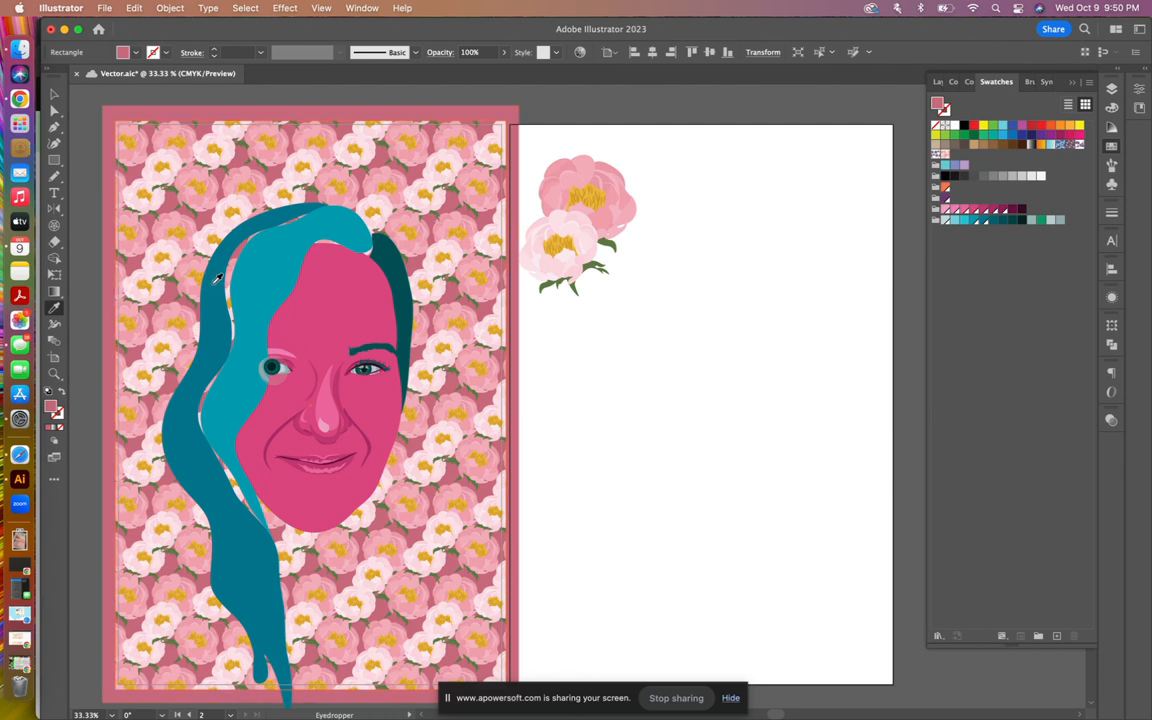
click(54, 94)
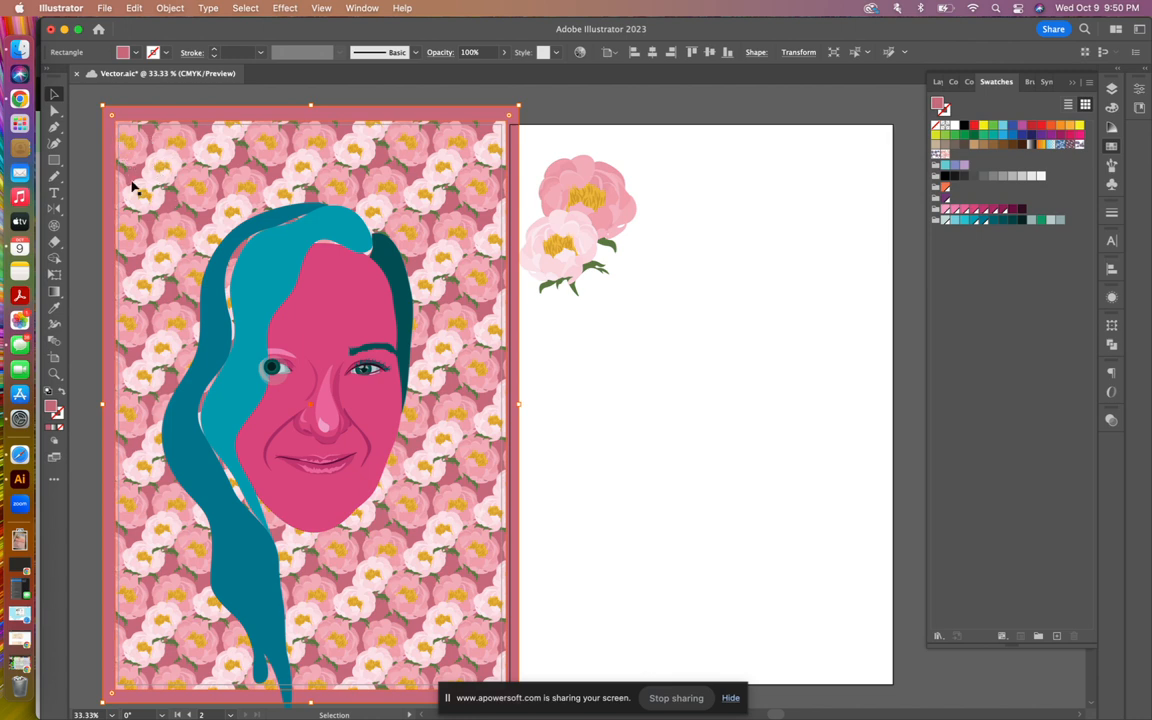
key(super+s)
click(90, 248)
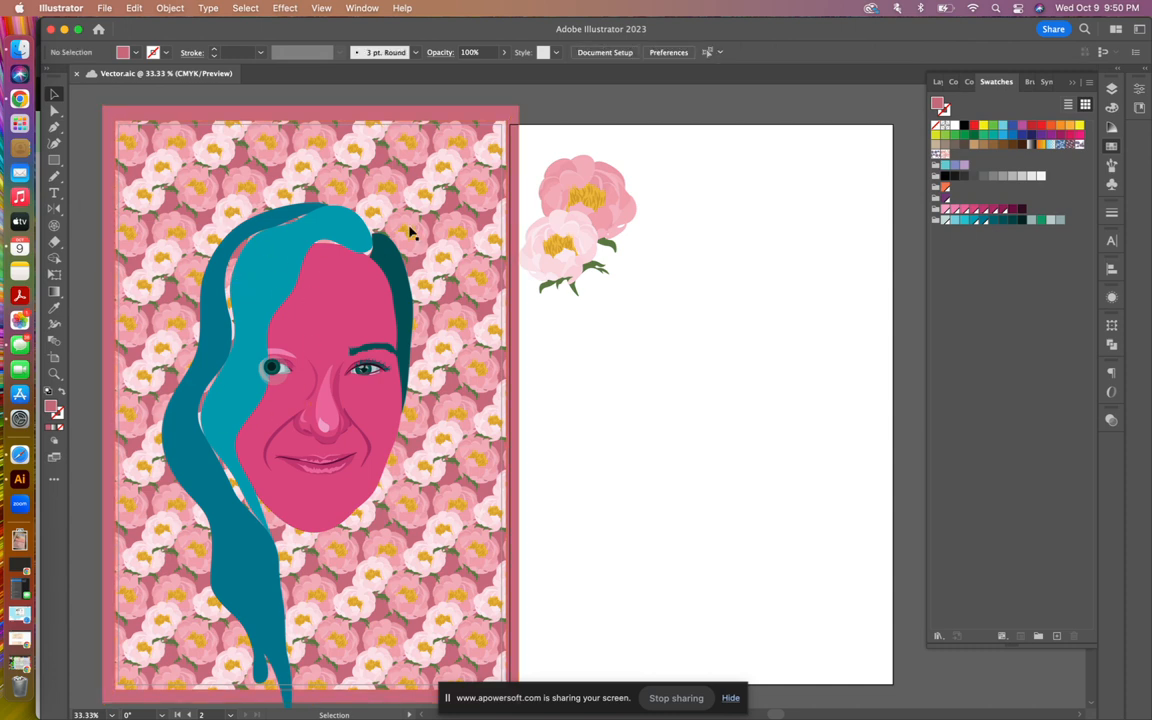
- Open the Peony pattern swatch for editing and start Recolor Artwork on its flower group
click(450, 198)
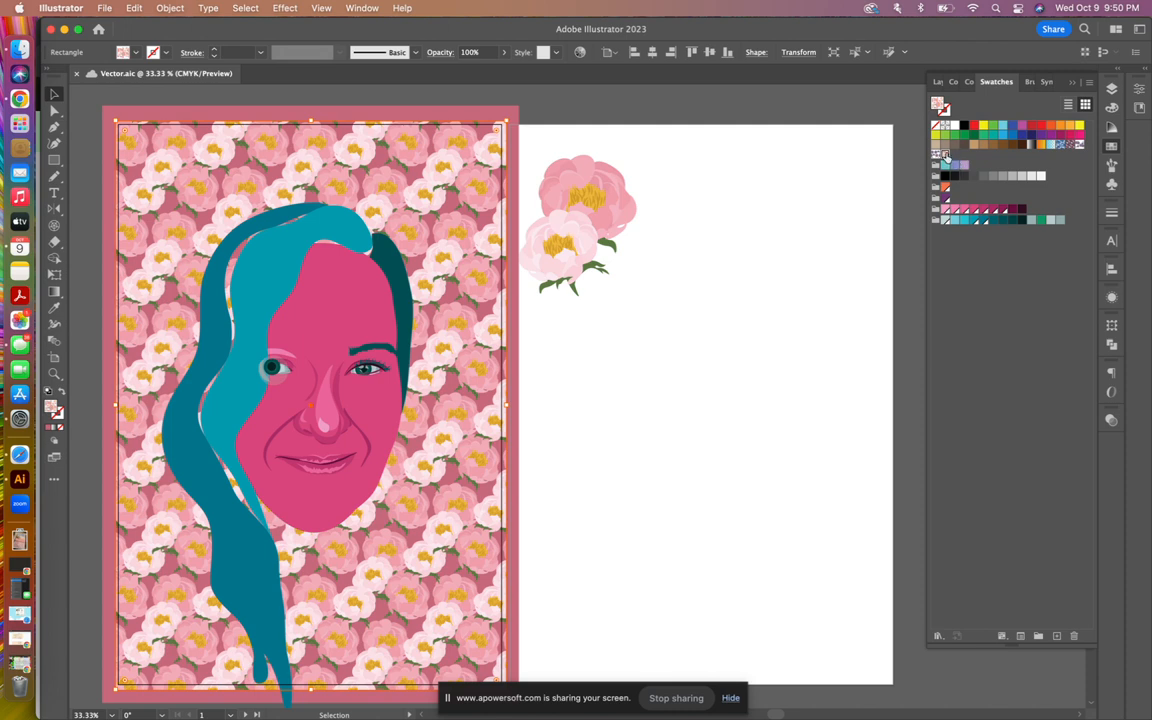
double_click(944, 155)
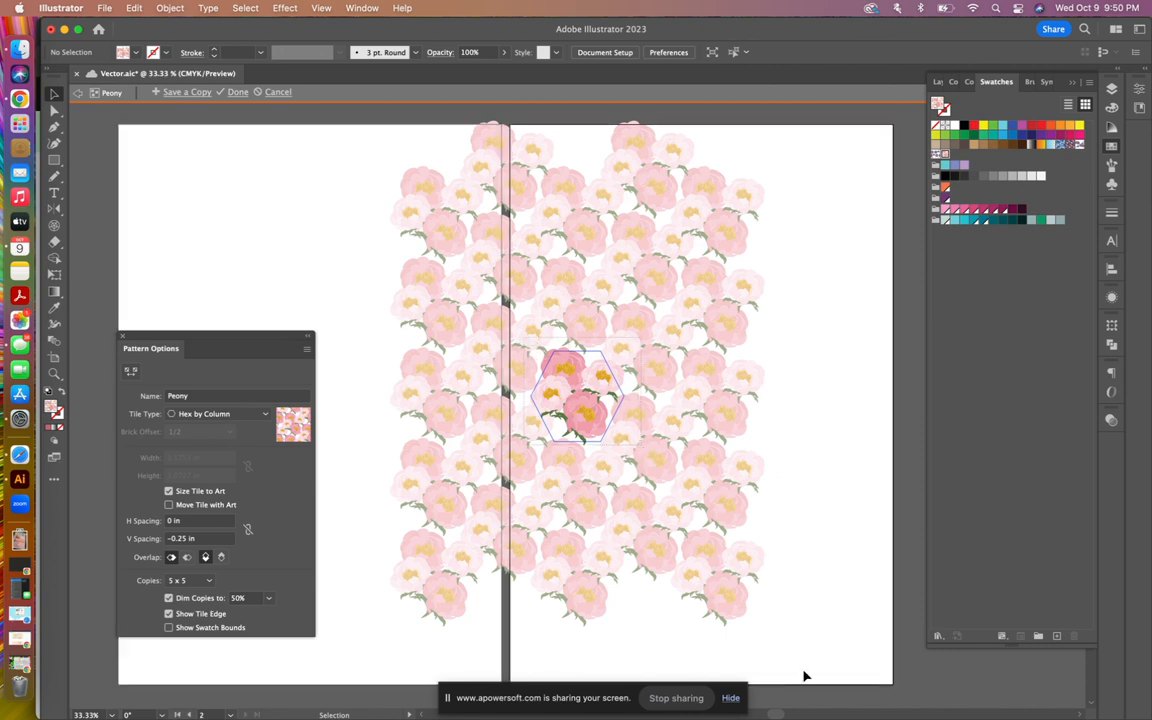
click(540, 375)
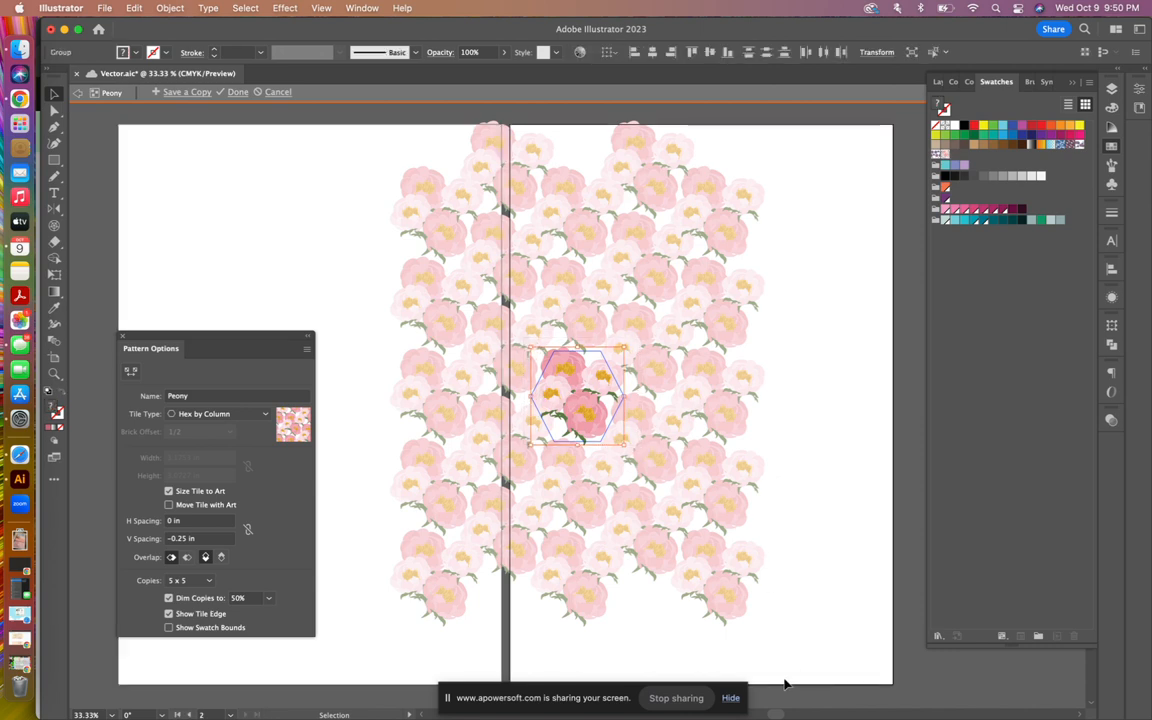
click(135, 8)
mouse_move(168, 277)
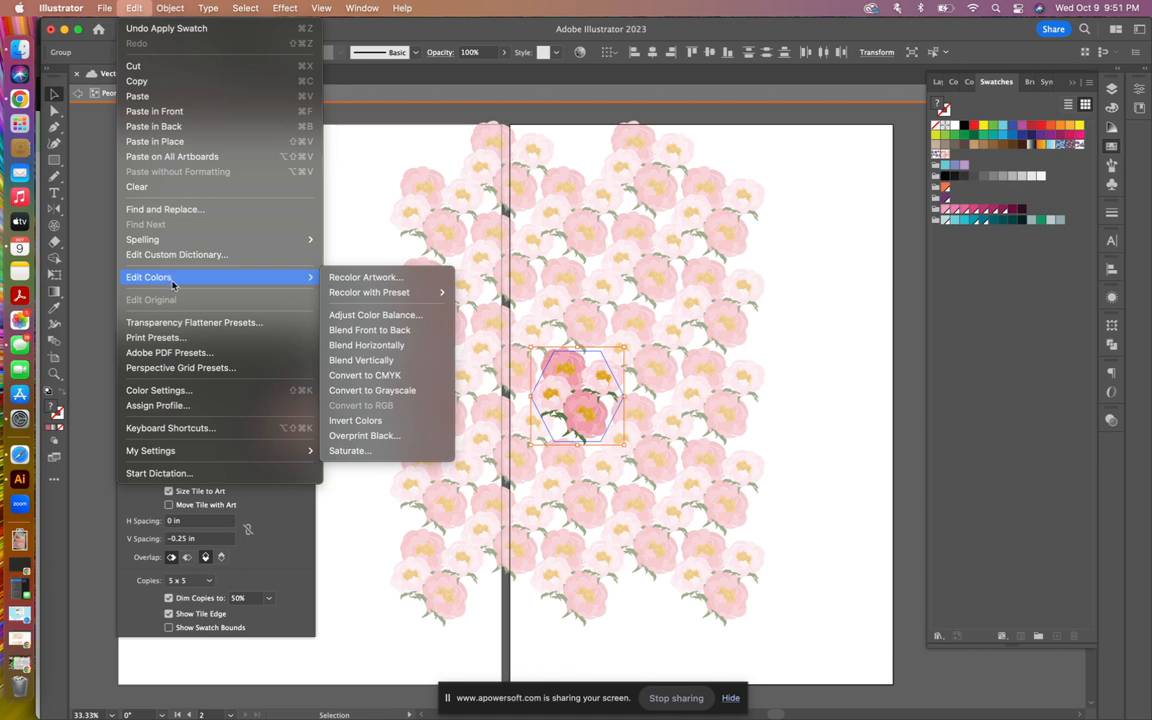
click(354, 280)
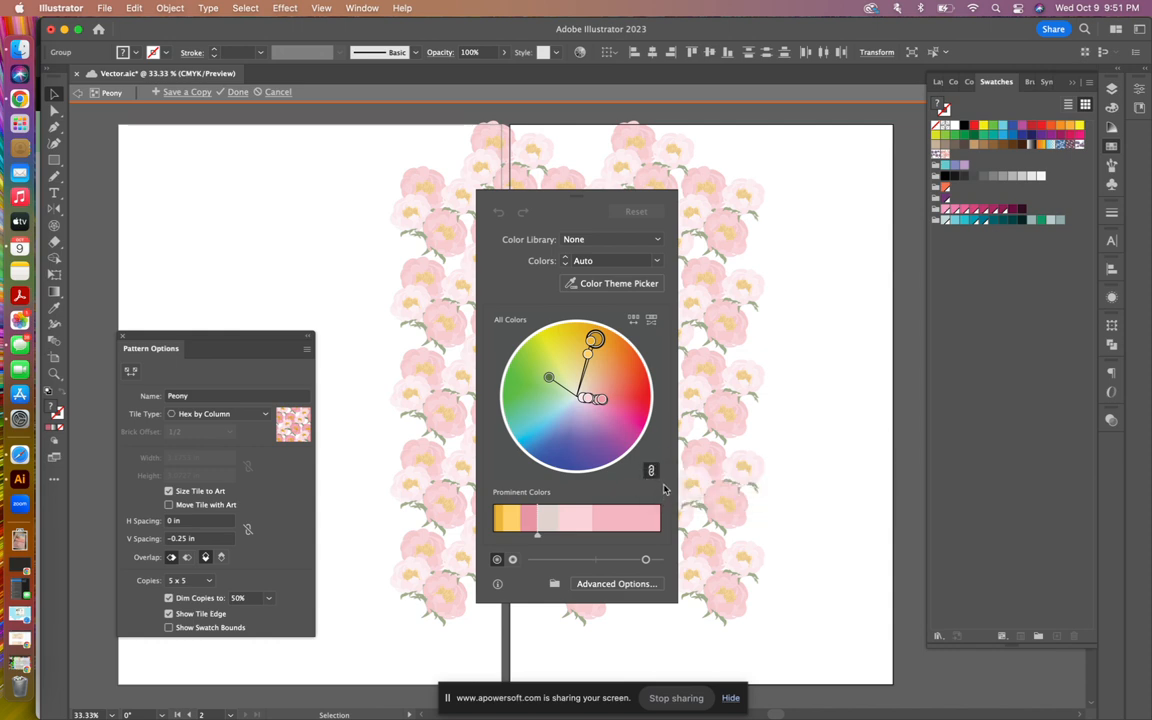
- Try shifting the linked peony colours to lavender-blue with magenta centres on the colour wheel, then reset the recolouring
drag(605, 401, 576, 437)
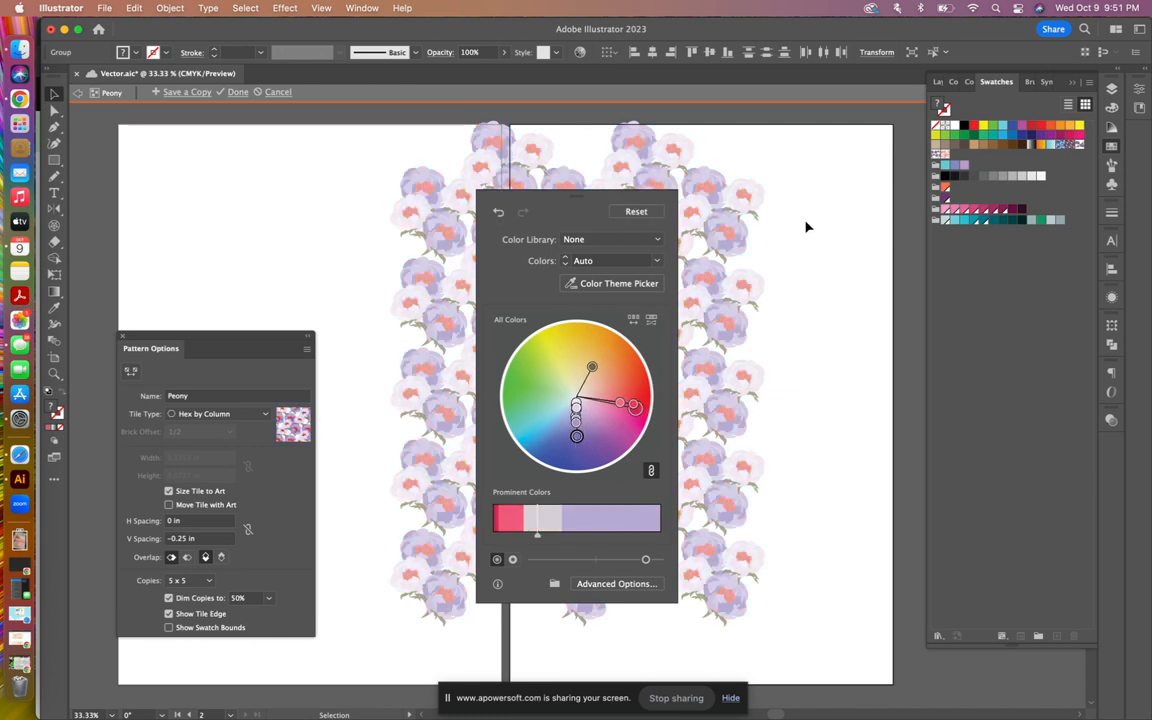
drag(554, 194, 385, 167)
drag(193, 340, 160, 283)
mouse_move(380, 170)
mouse_down()
mouse_move(355, 175)
mouse_move(366, 175)
mouse_up()
mouse_move(450, 391)
mouse_down()
mouse_move(422, 428)
mouse_move(373, 437)
mouse_move(346, 412)
mouse_move(446, 415)
mouse_move(445, 399)
mouse_up()
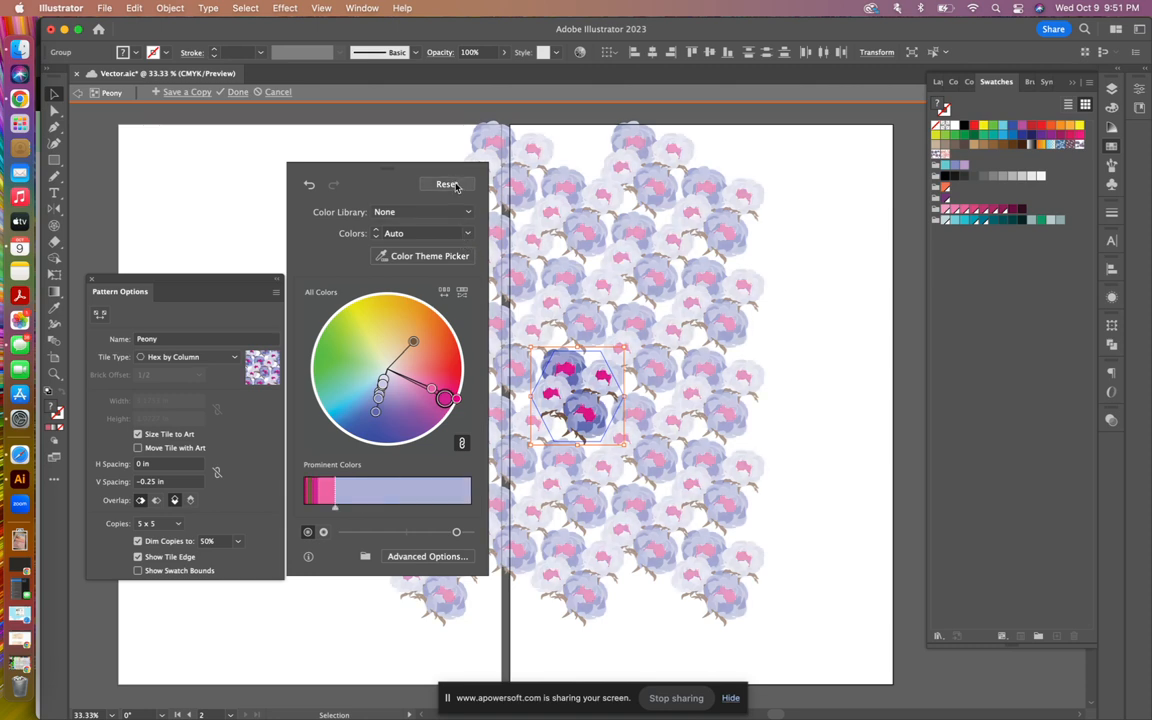
click(447, 184)
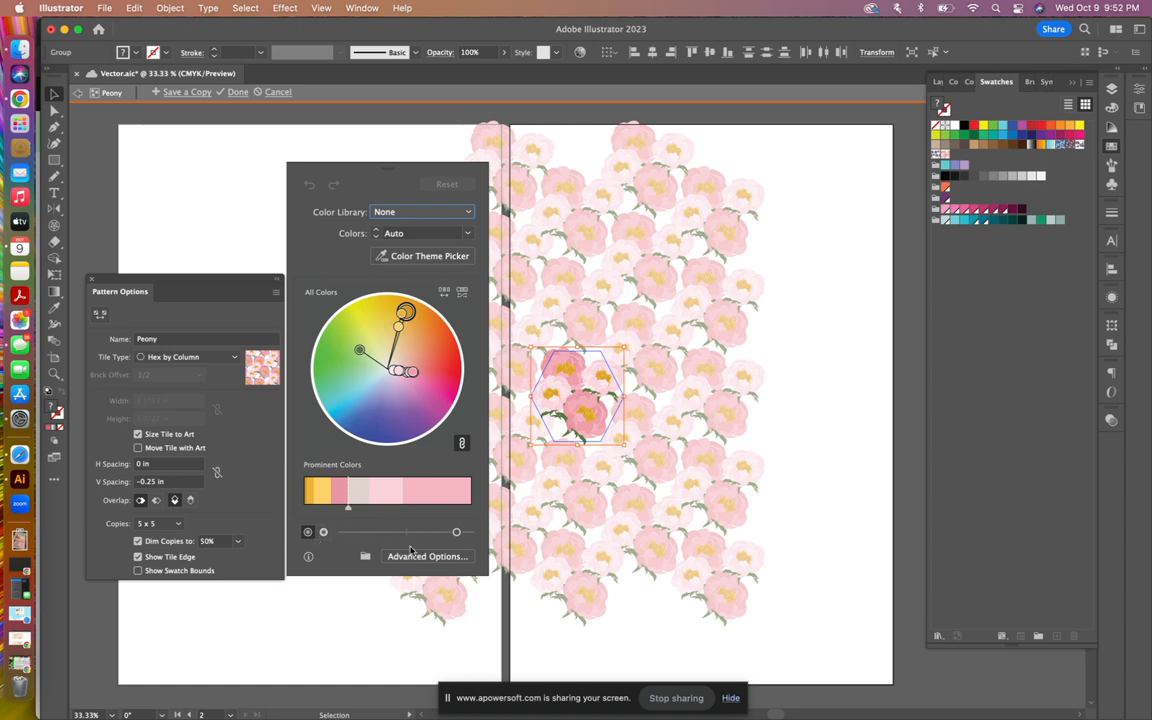
- Strongly raise the peony pattern's saturation, ease it back a little, and slightly lower the brightness for vivid pink-red flowers
mouse_move(458, 533)
mouse_down()
mouse_move(432, 533)
mouse_move(465, 533)
mouse_up()
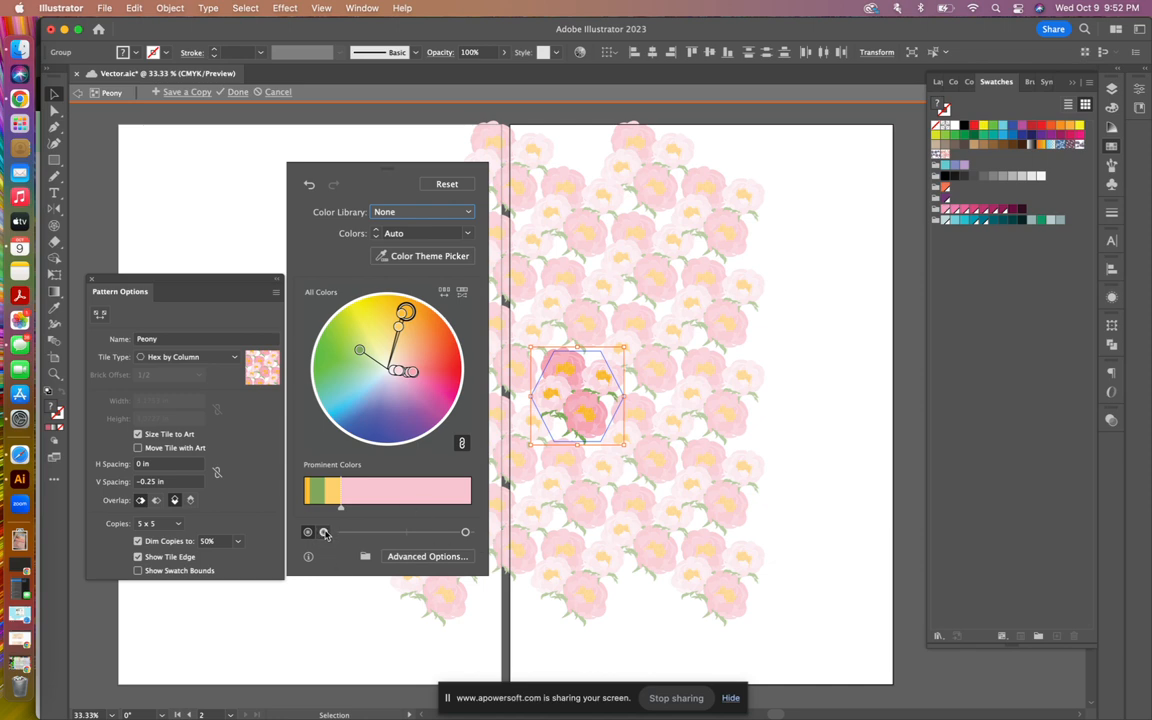
click(323, 532)
drag(371, 533, 450, 532)
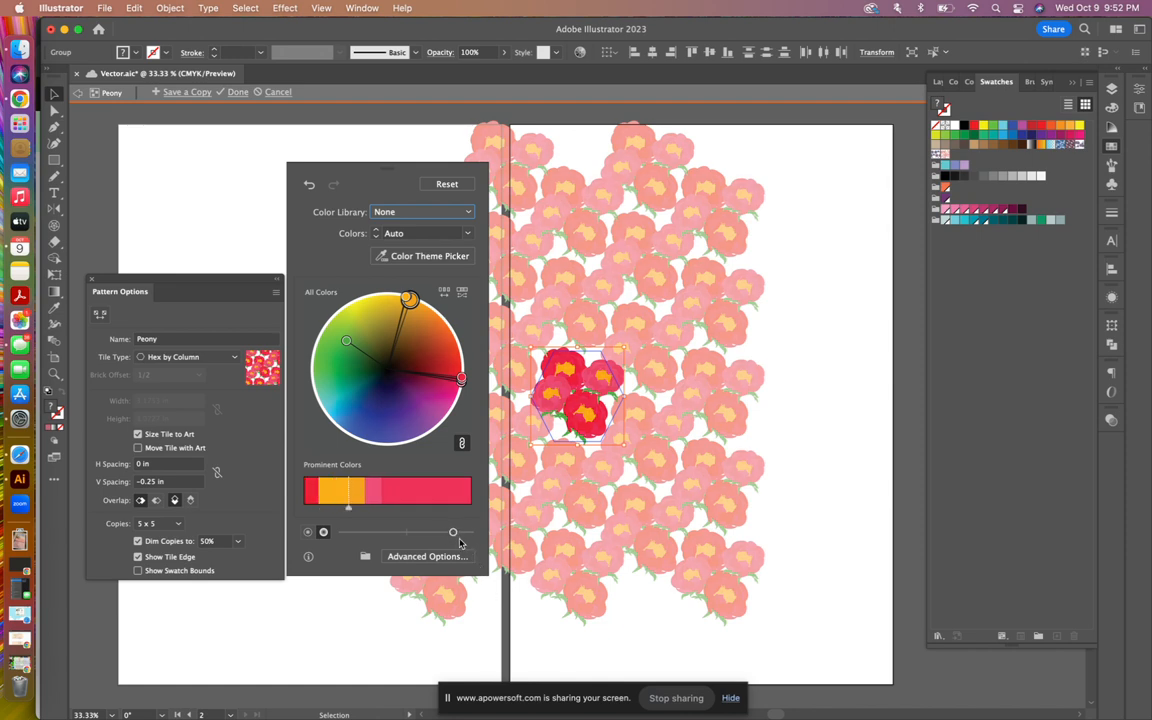
drag(455, 538, 433, 535)
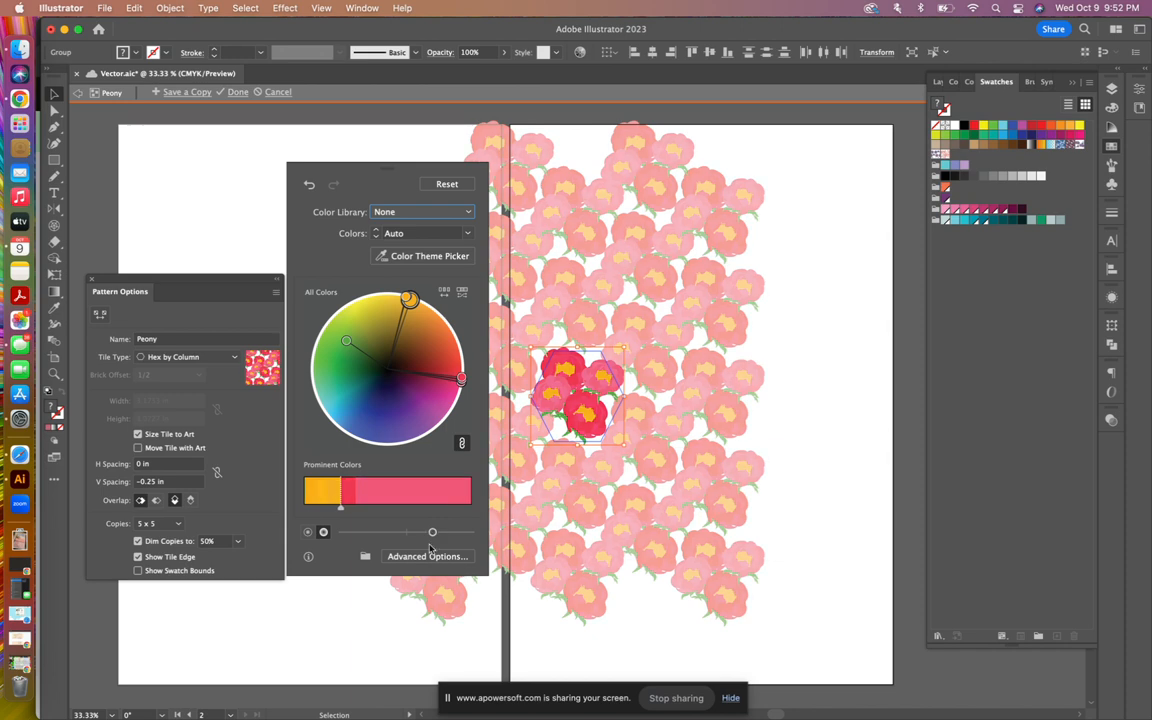
click(307, 533)
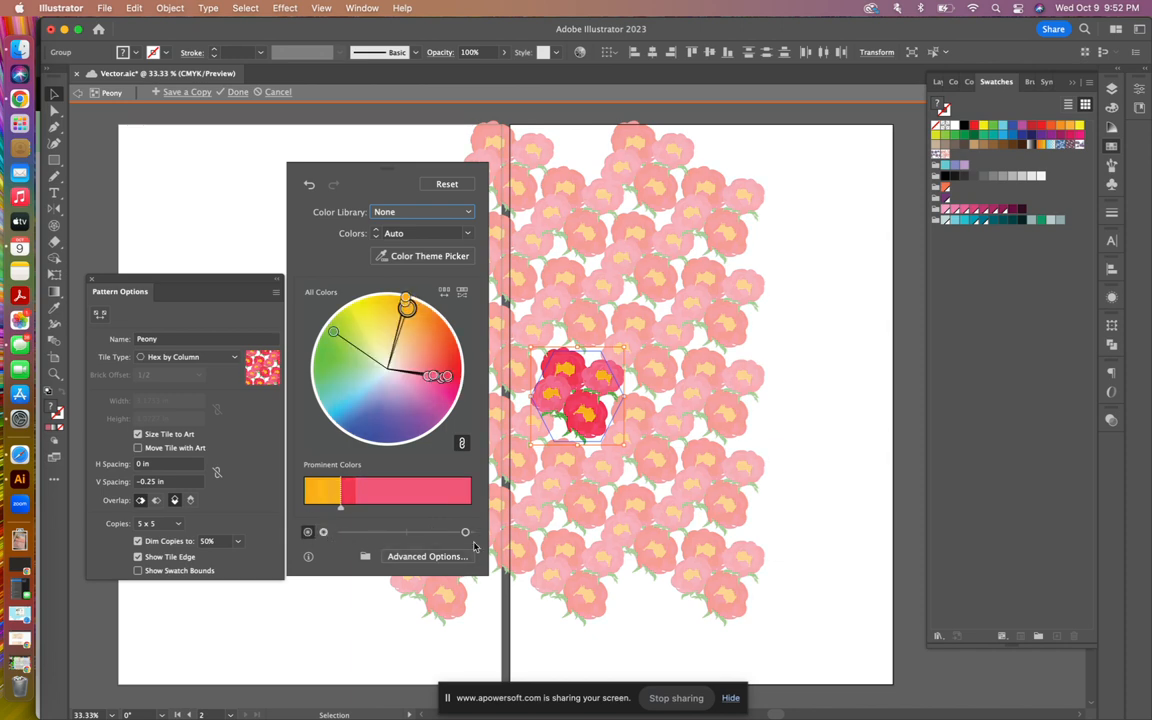
drag(449, 535, 452, 538)
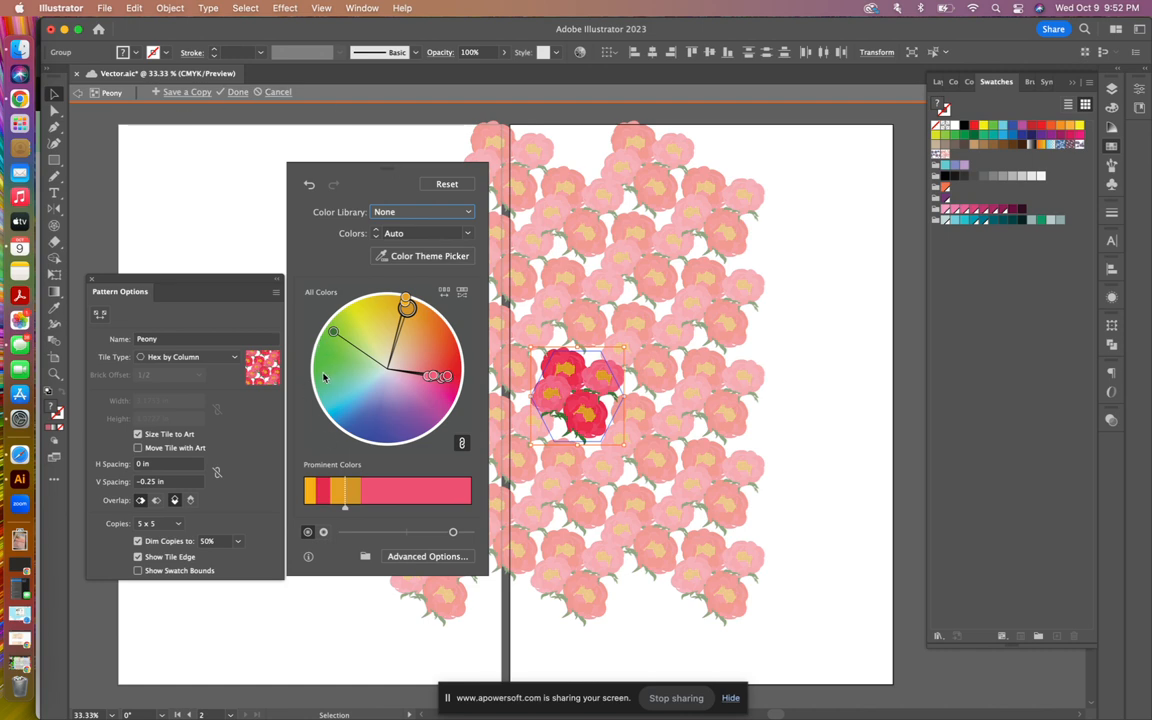
- Save a copy of the recoloured pattern as a new swatch named "Peony 2" and exit pattern editing
click(178, 93)
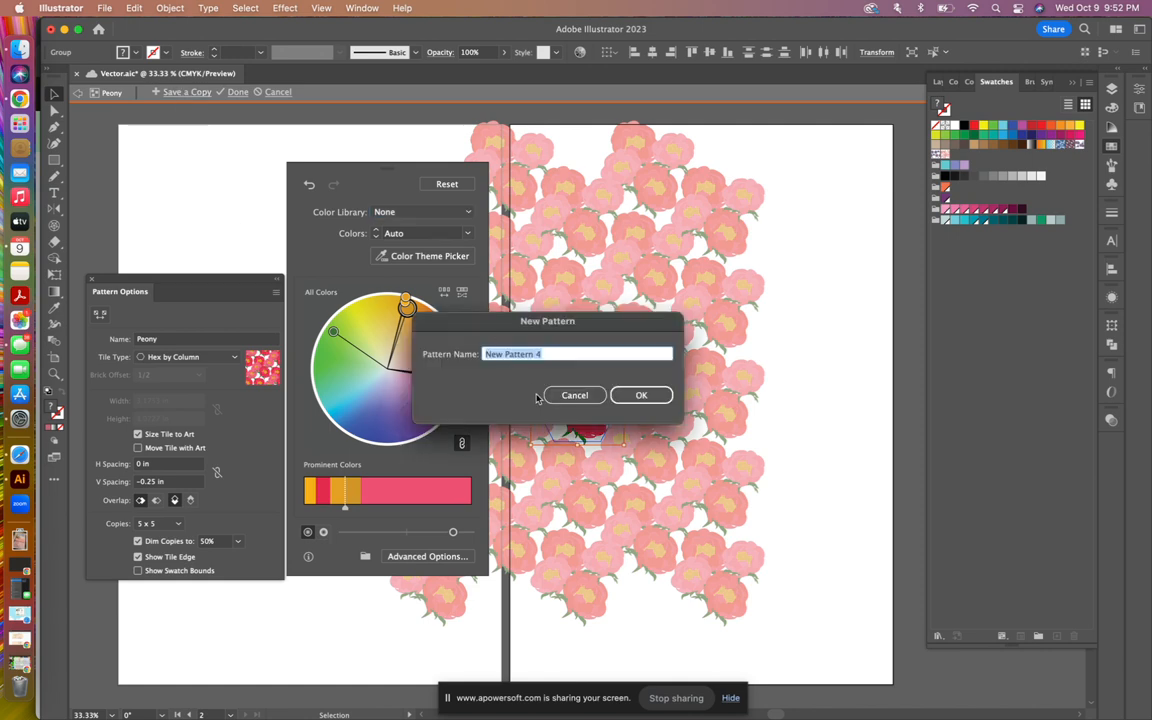
text(Peony)
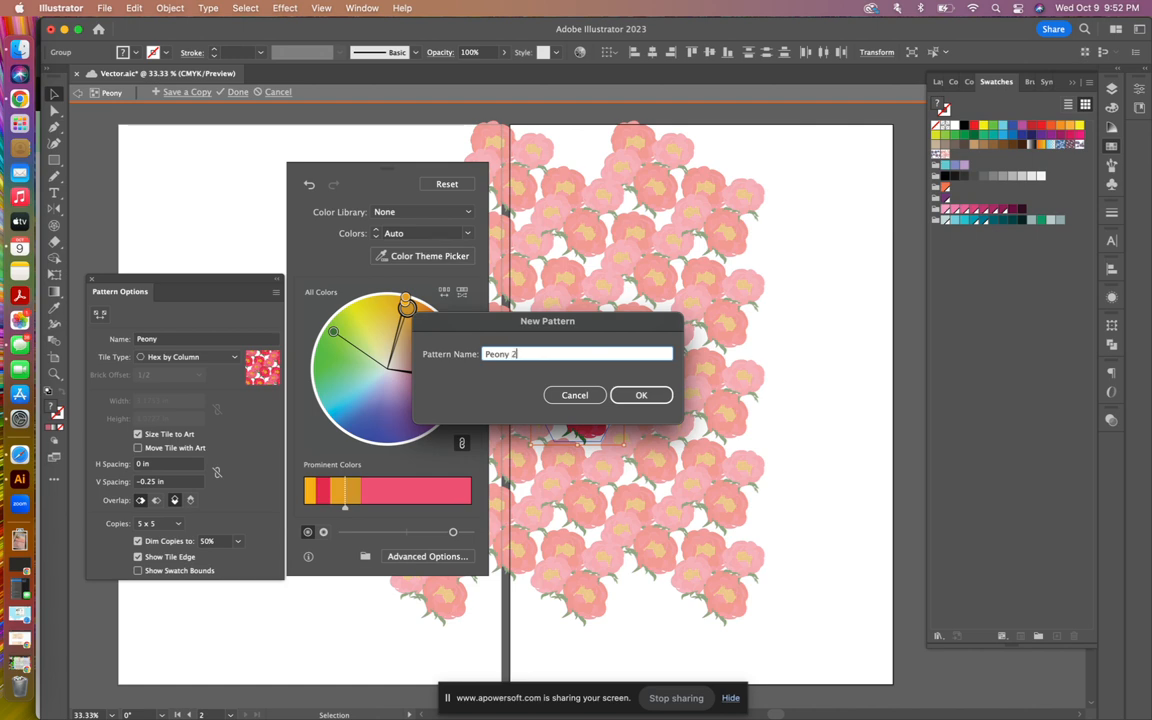
text( 2)
click(641, 395)
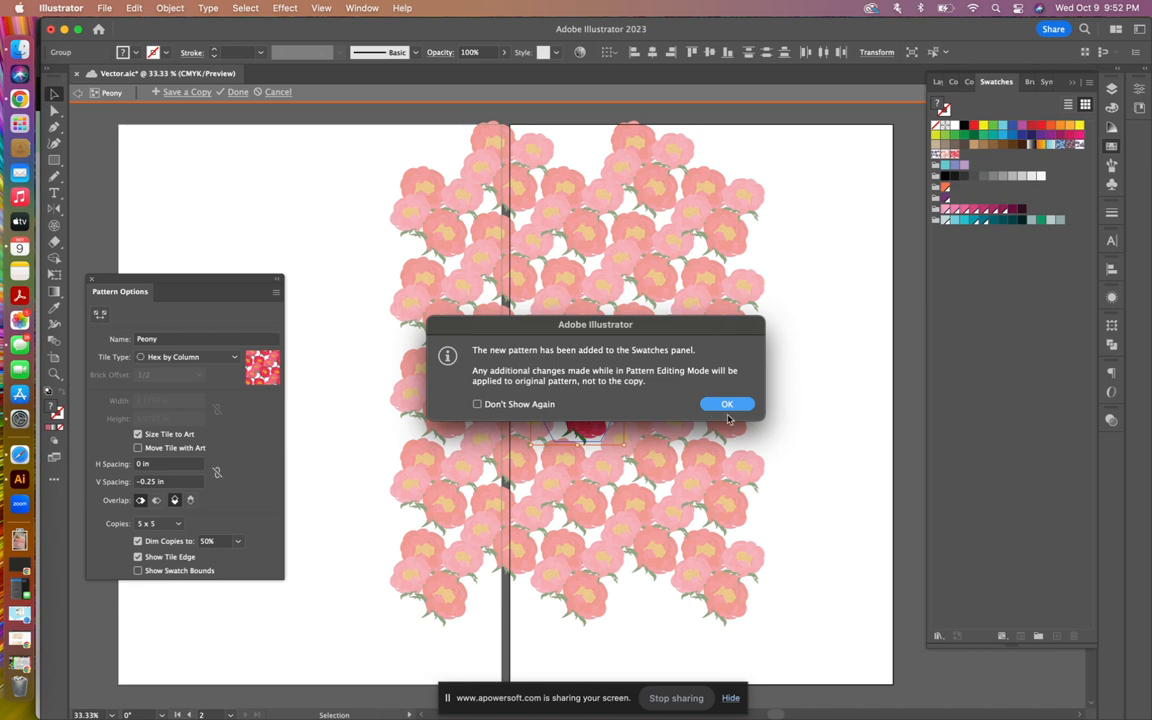
key(Return)
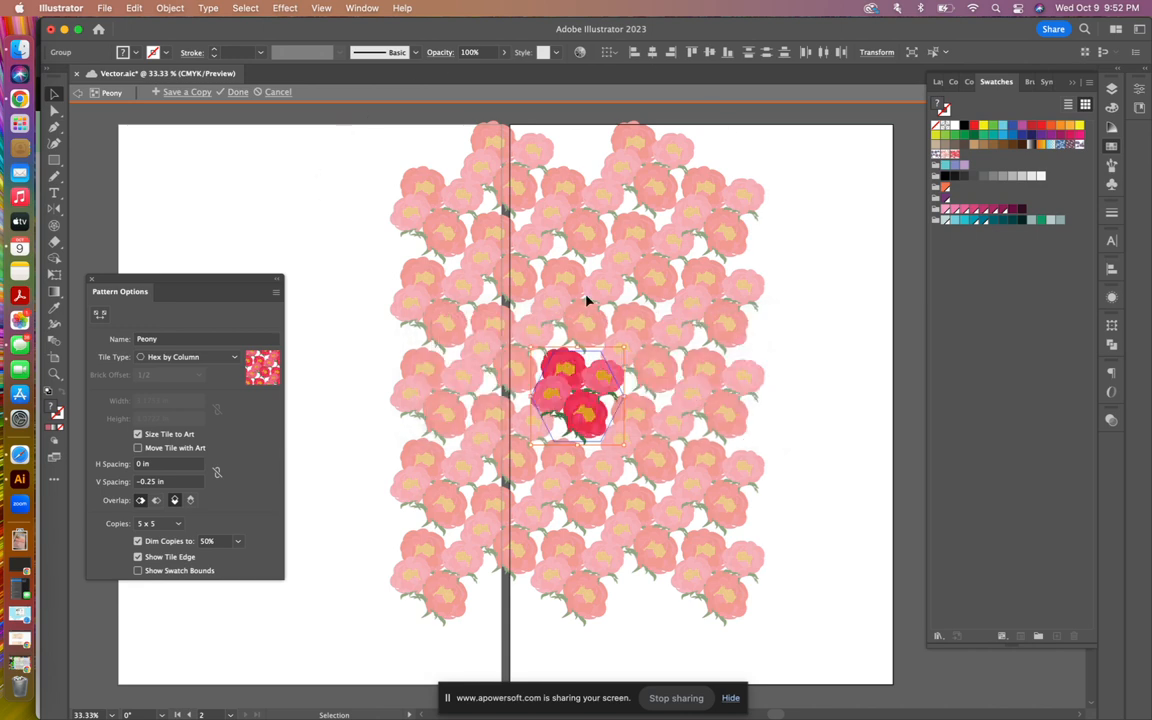
click(293, 91)
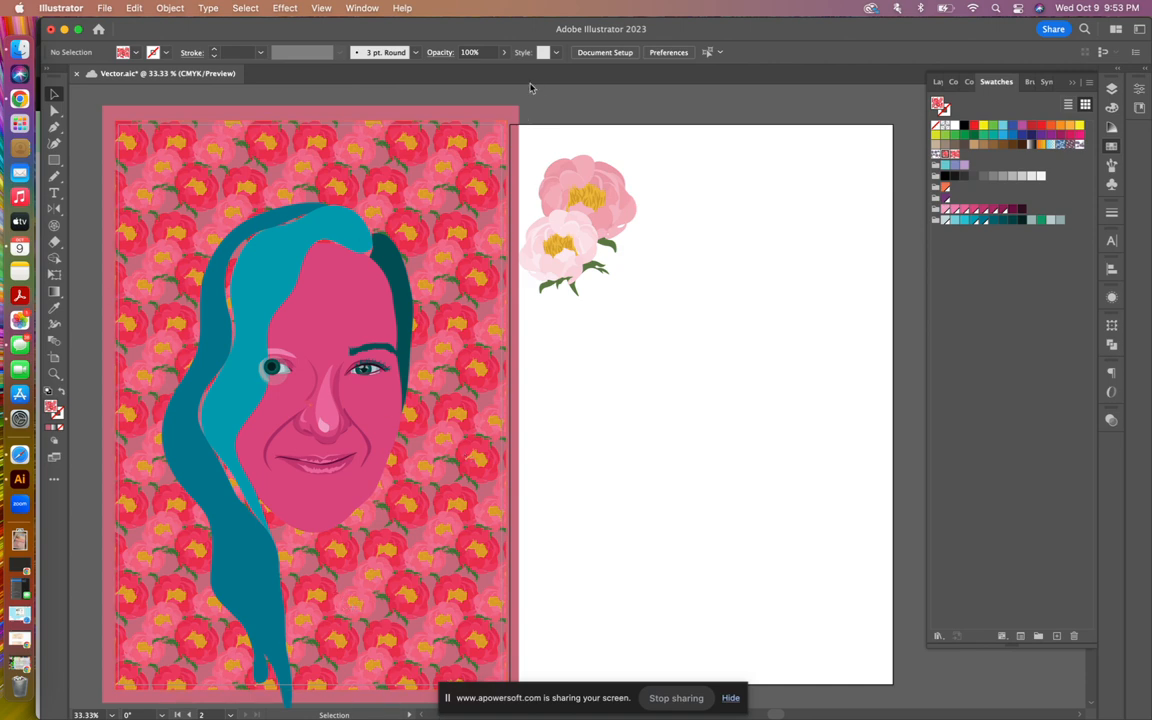
- Compare several dark teal swatches as the backing rectangle's fill, settle on the second-lightest shade tried, and deselect it
click(514, 116)
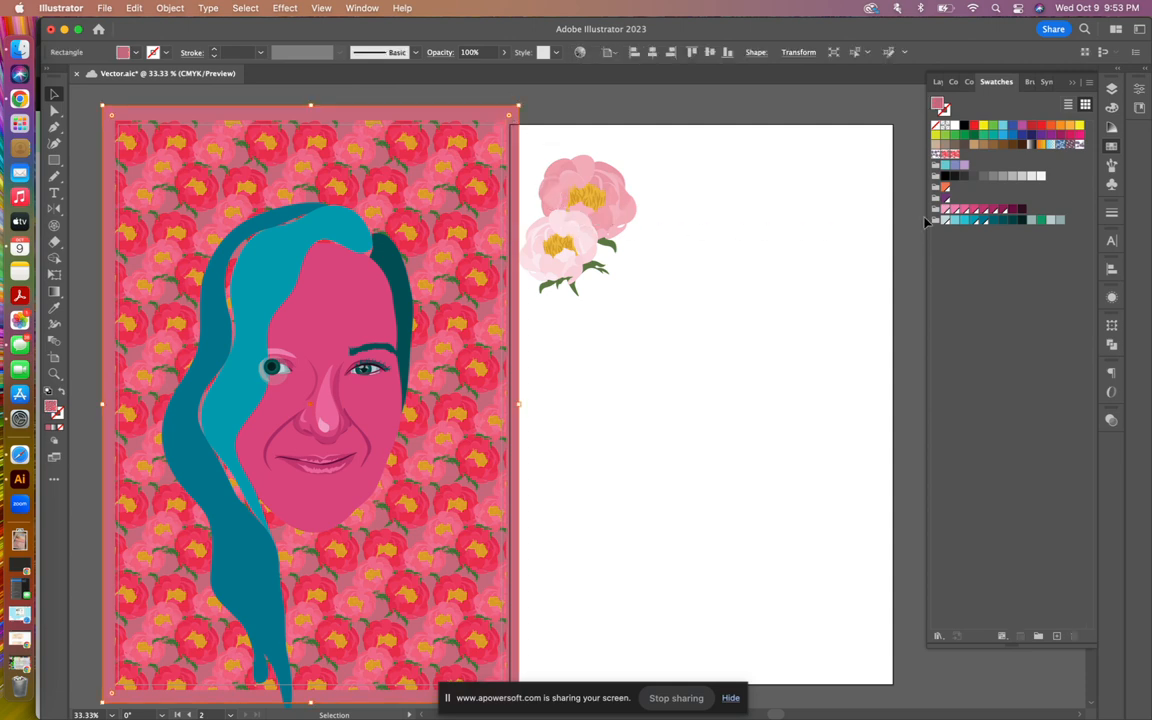
click(1022, 221)
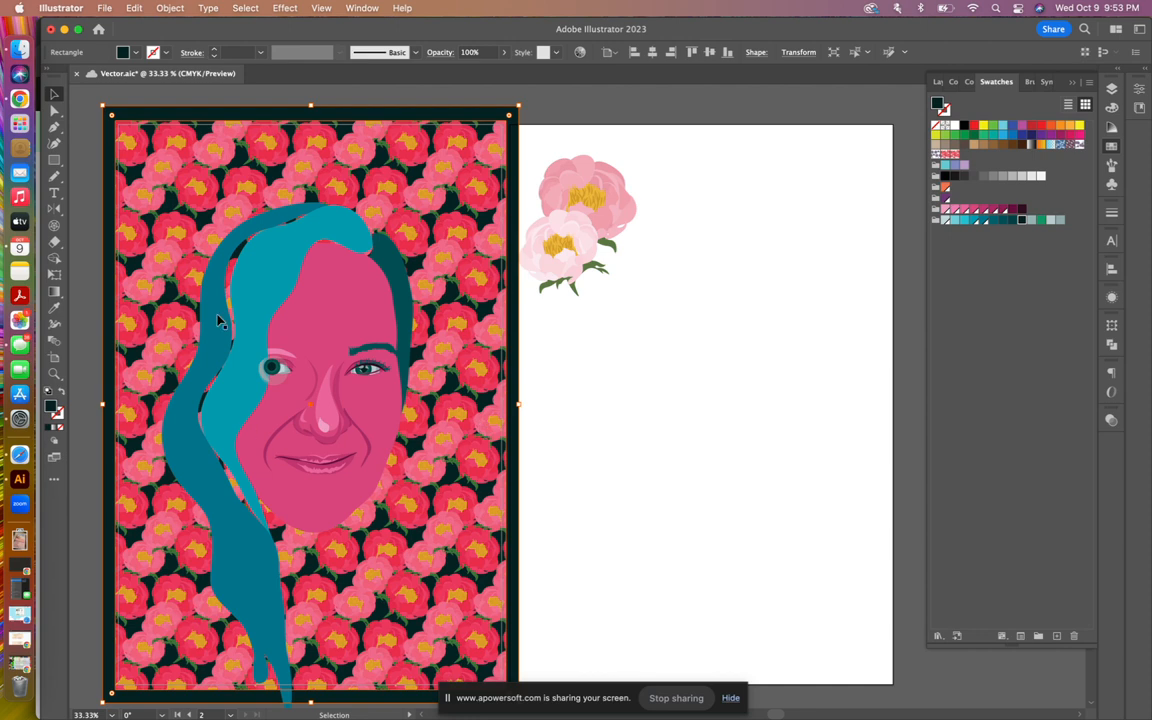
click(1011, 221)
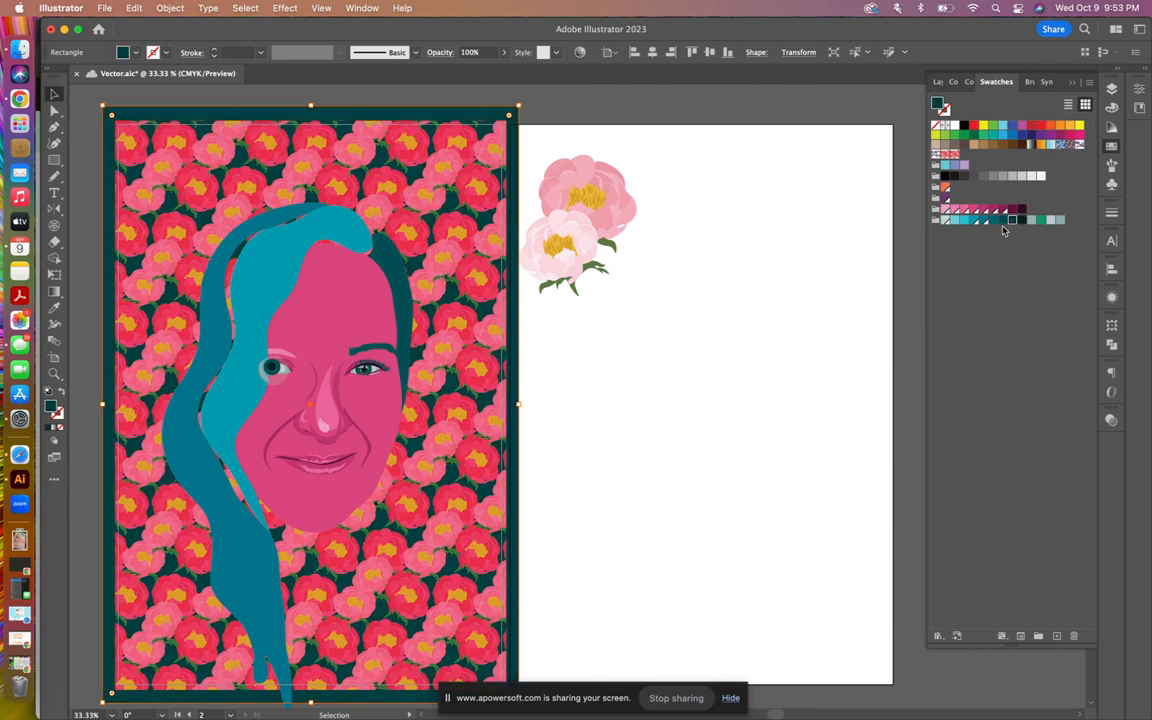
click(1003, 220)
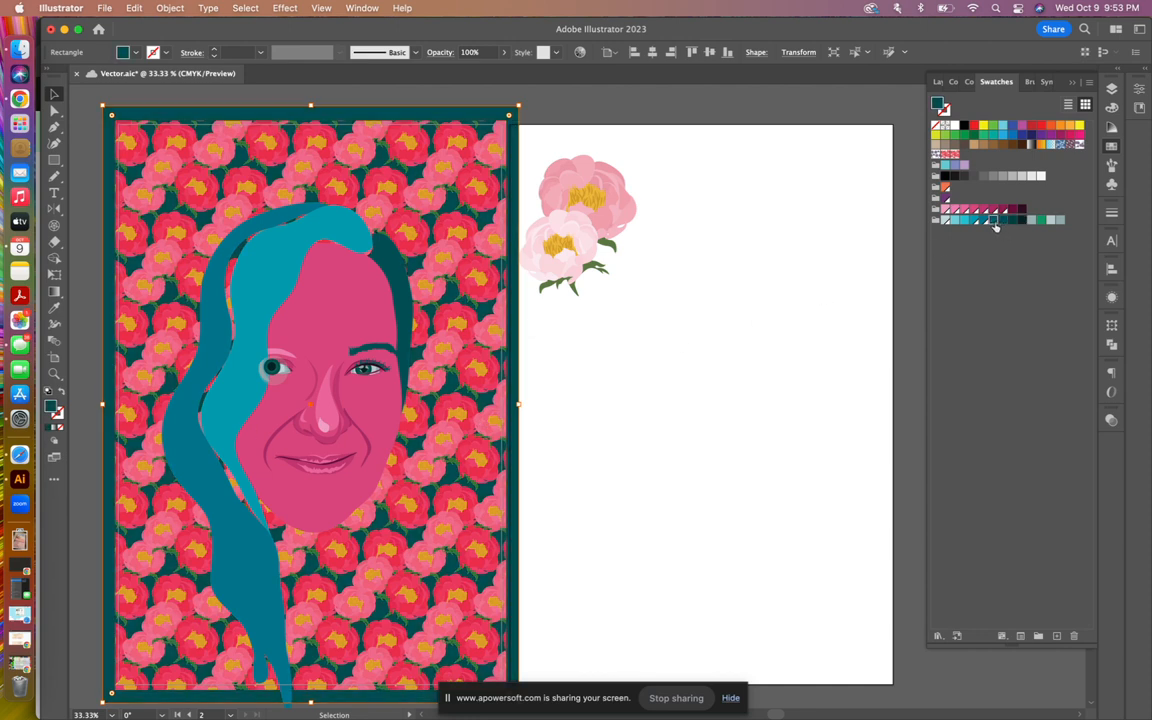
click(993, 220)
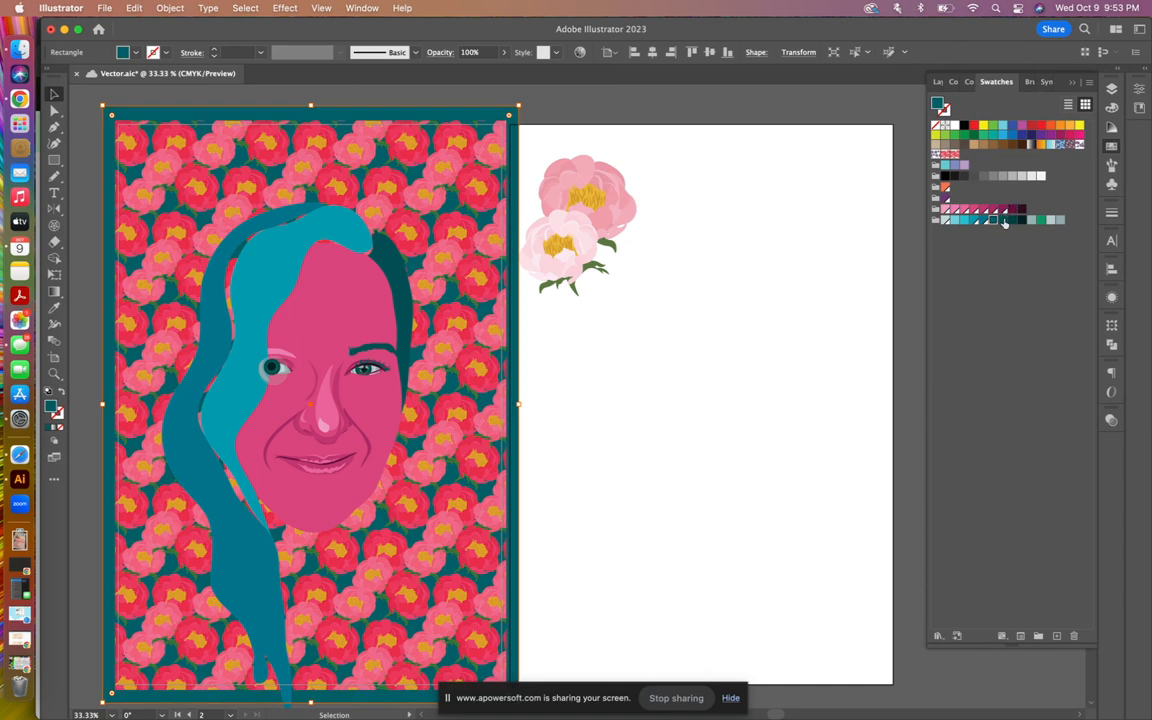
click(1004, 221)
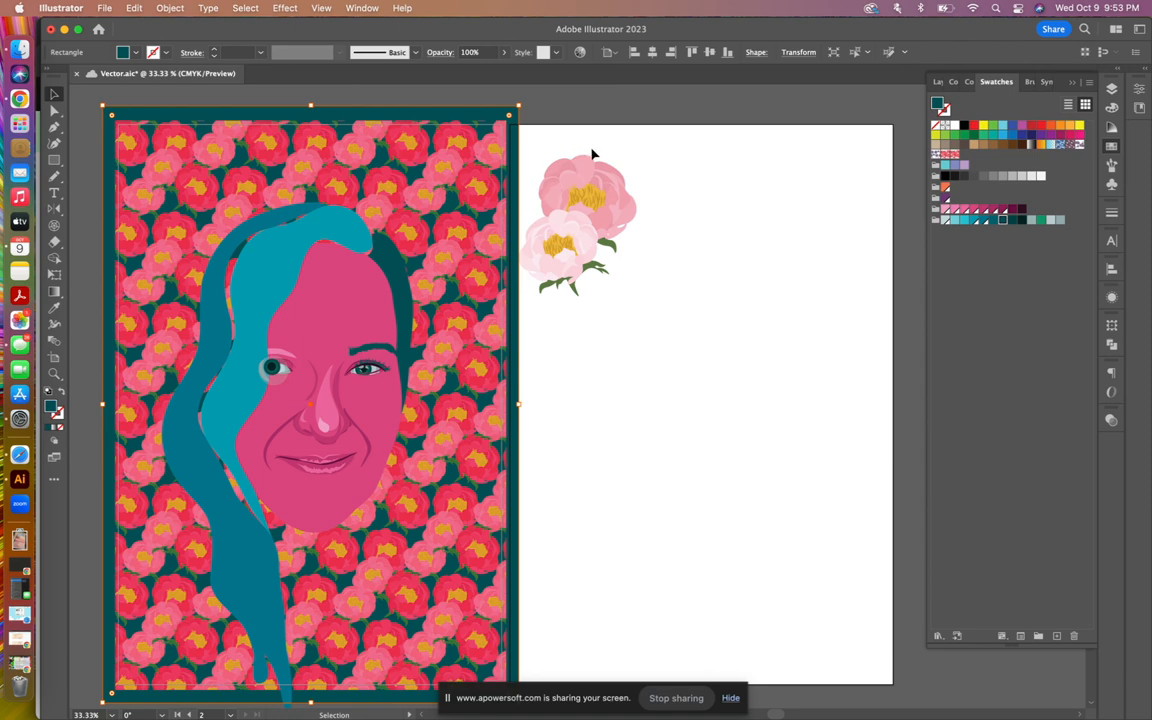
click(608, 117)
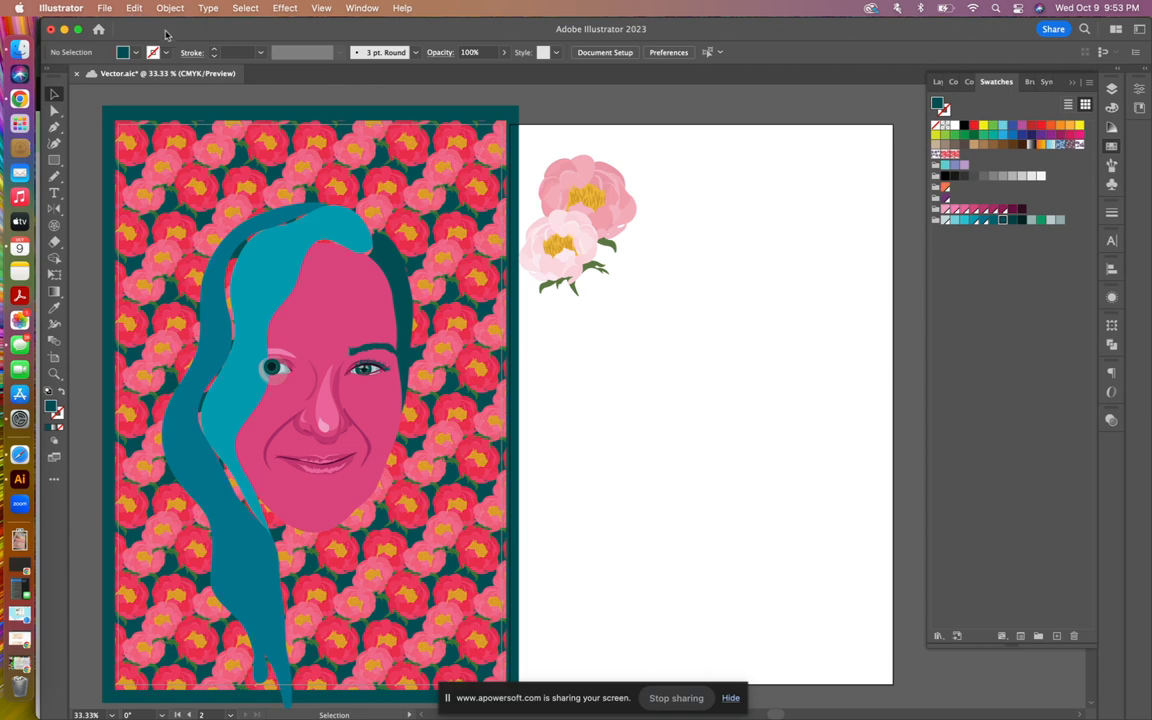
click(176, 142)
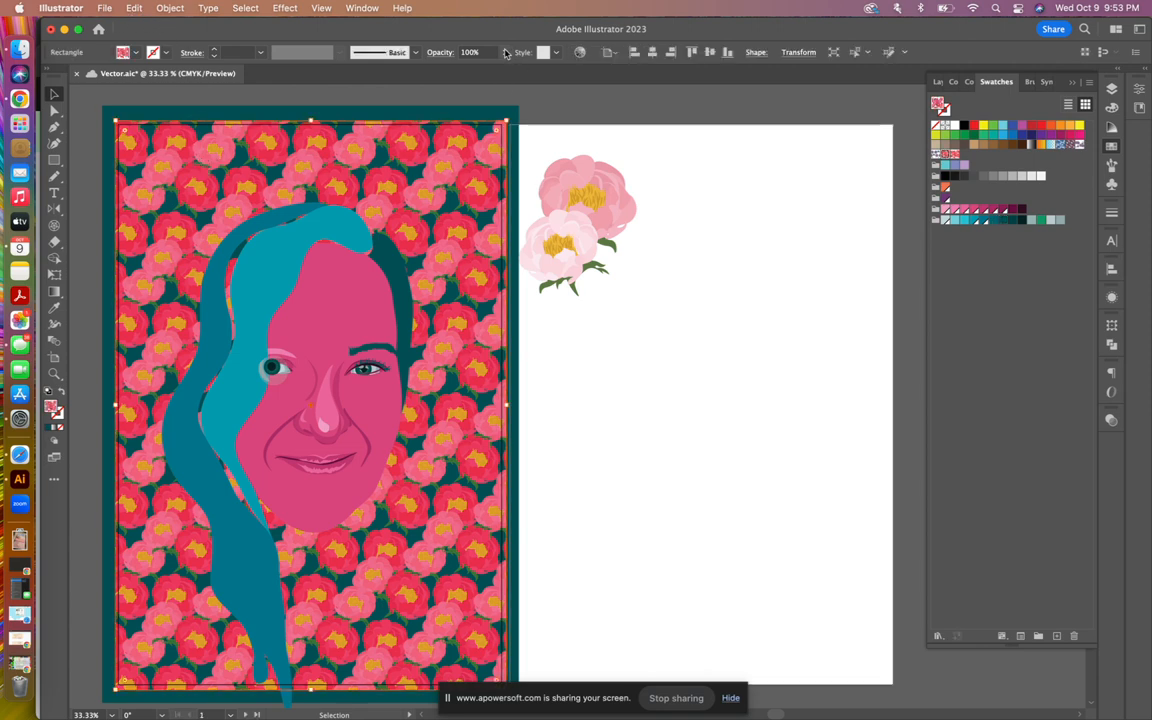
click(195, 111)
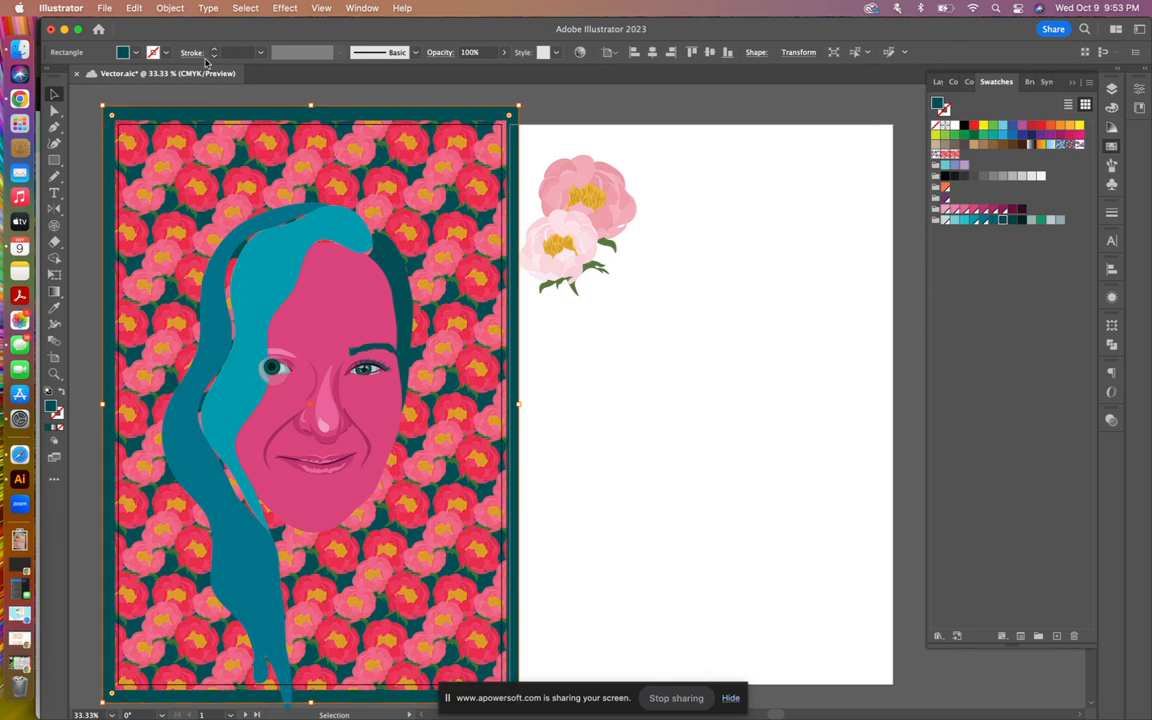
click(172, 8)
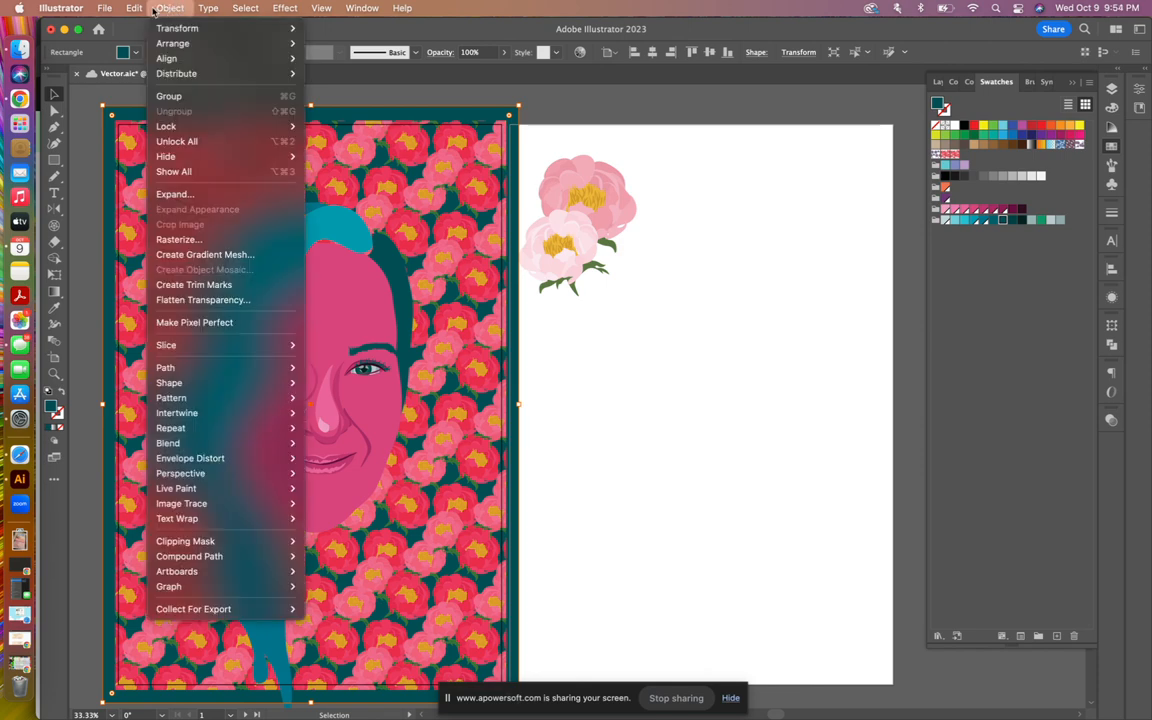
mouse_move(134, 8)
mouse_move(166, 279)
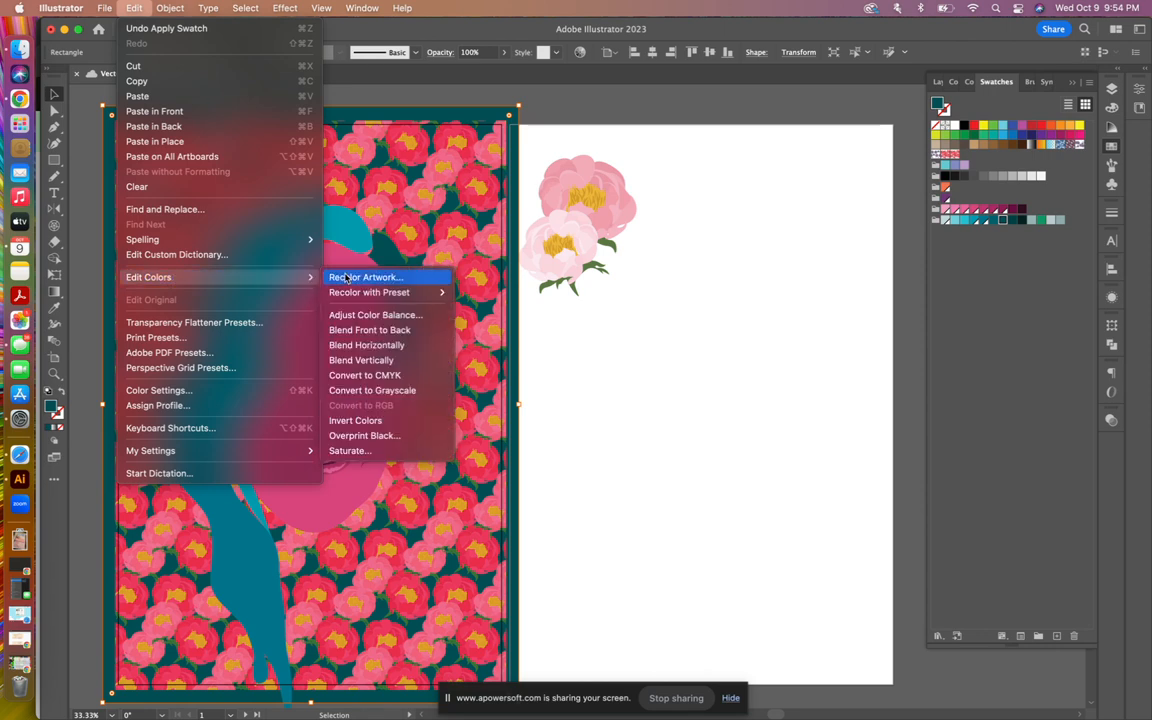
click(648, 446)
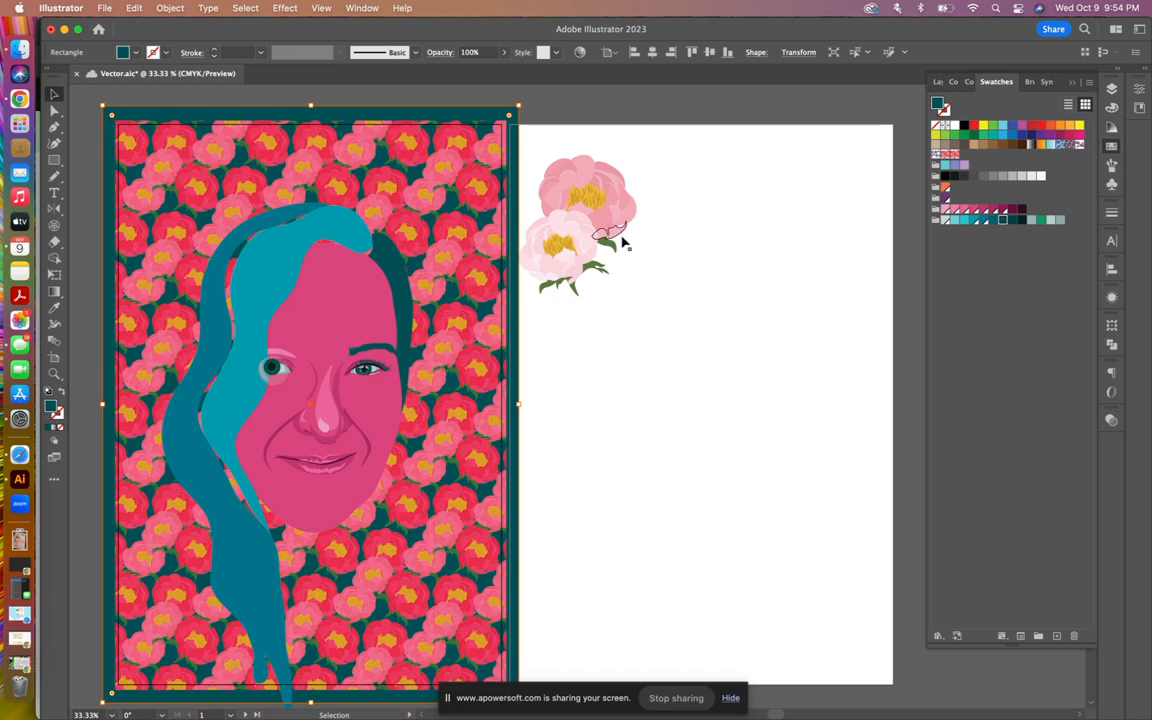
click(741, 300)
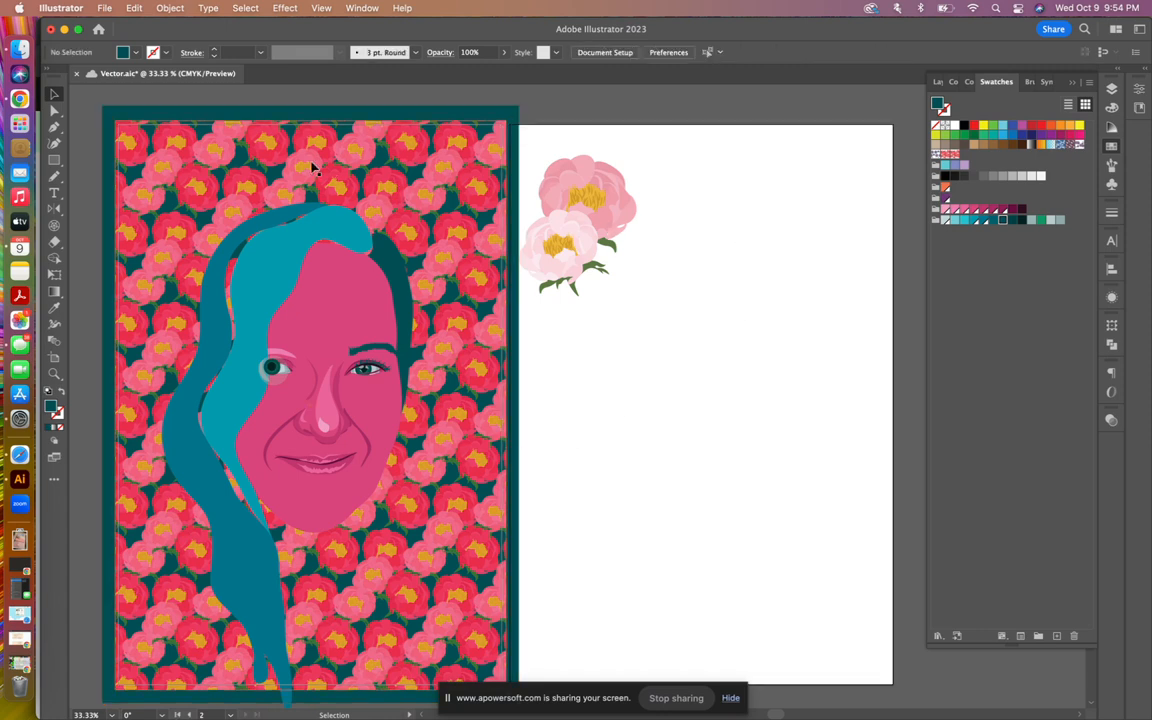
click(147, 290)
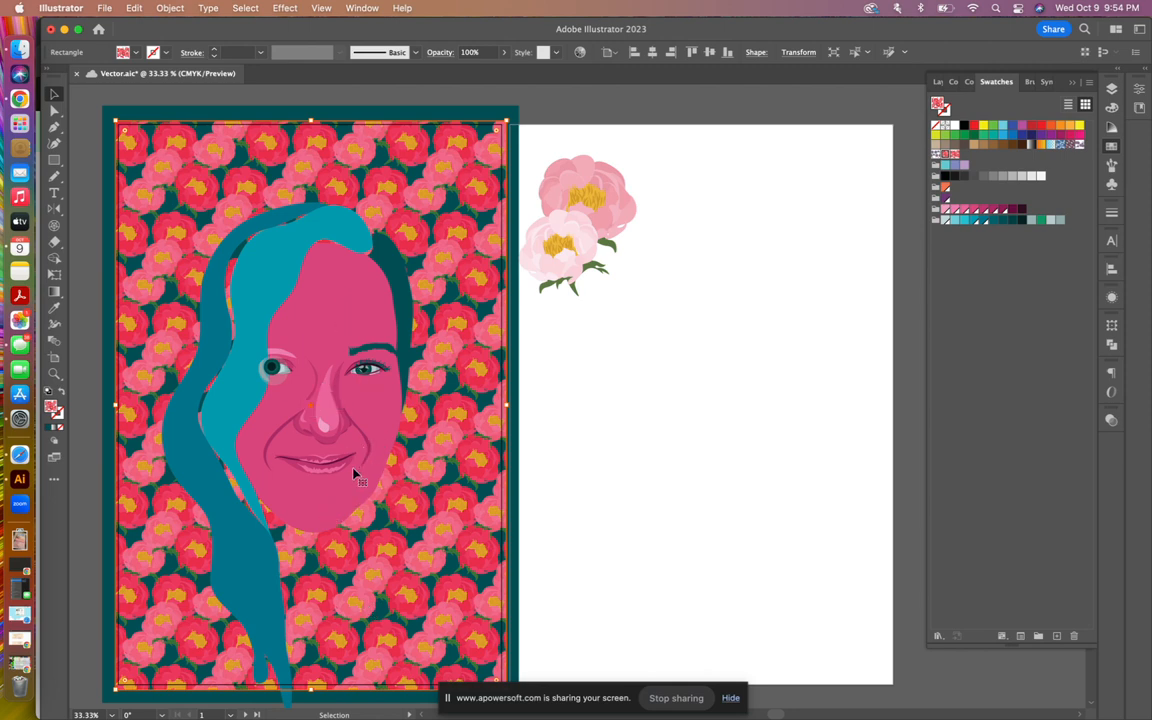
click(574, 522)
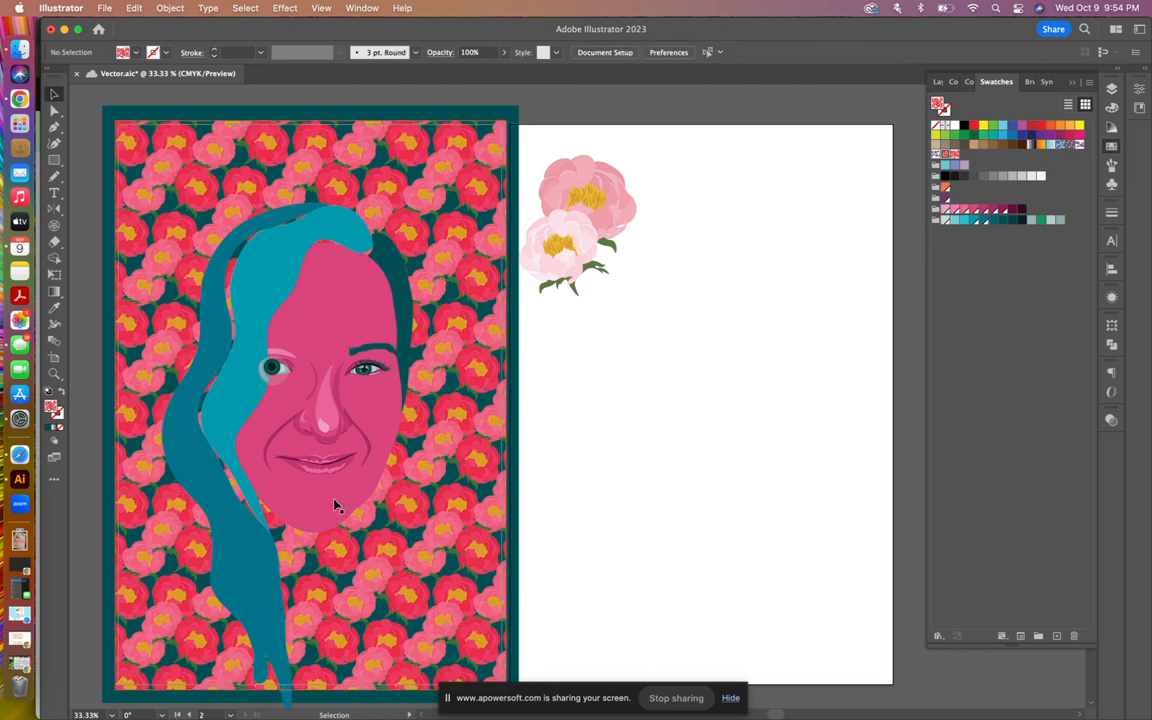